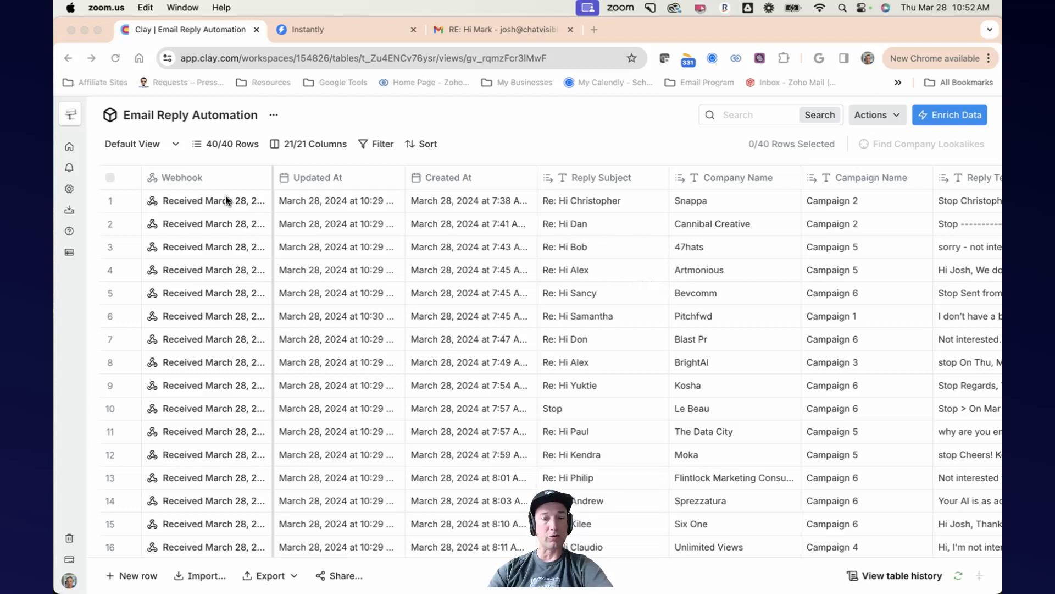
Step: Browse the Email Reply Automation table and inspect the first row's webhook cell details
{"action": "scroll", "coordinate": [530, 243], "scroll_direction": "right", "scroll_amount": 1}
{"action": "scroll", "coordinate": [544, 247], "scroll_direction": "left", "scroll_amount": 1}
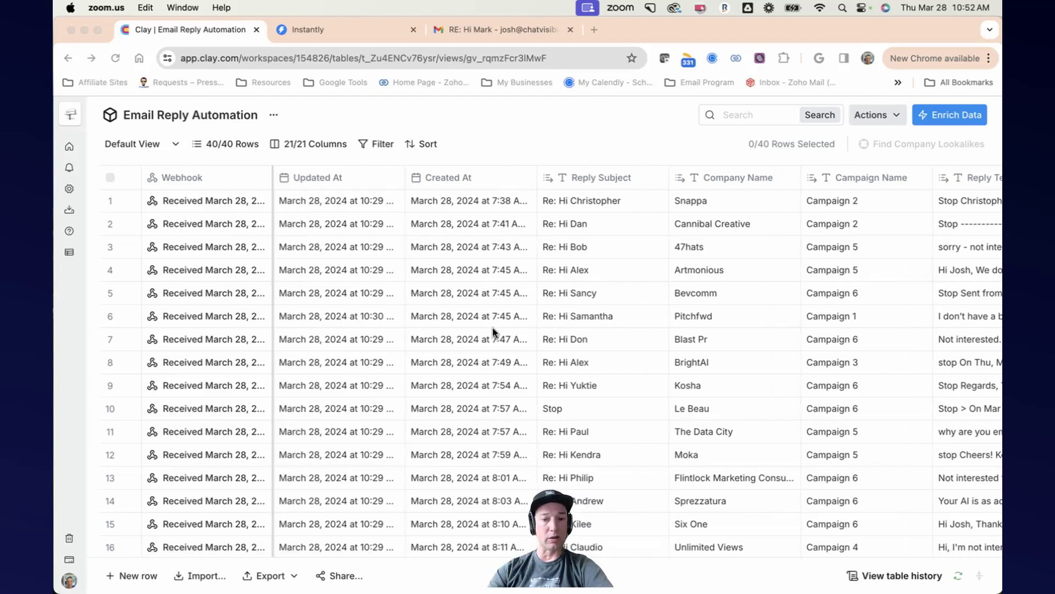
{"action": "scroll", "coordinate": [493, 330], "scroll_direction": "down", "scroll_amount": 10}
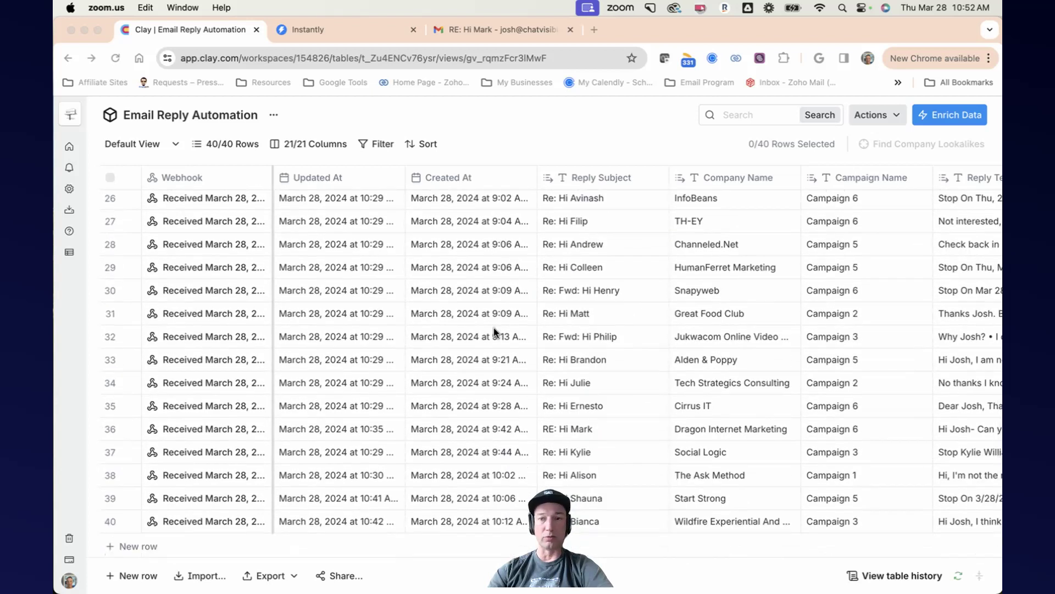
{"action": "scroll", "coordinate": [494, 330], "scroll_direction": "up", "scroll_amount": 10}
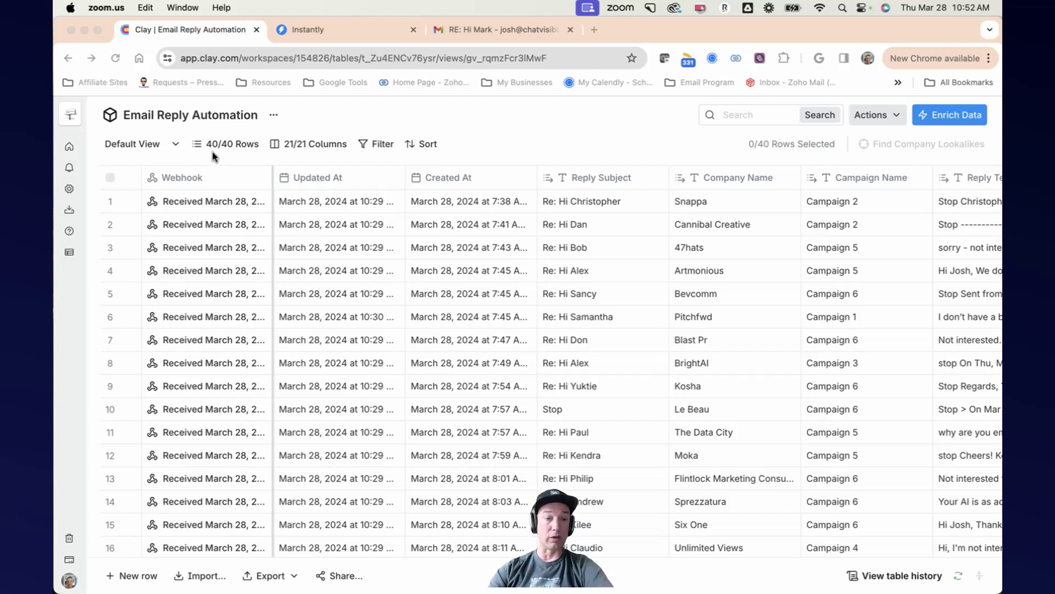
{"action": "left_click", "coordinate": [232, 202]}
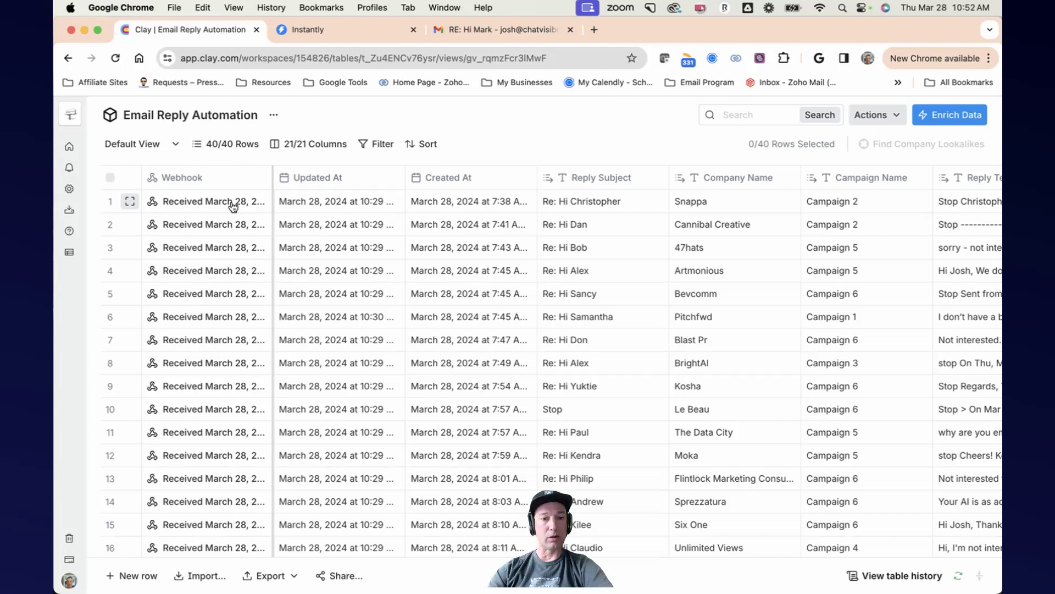
{"action": "left_click", "coordinate": [232, 206]}
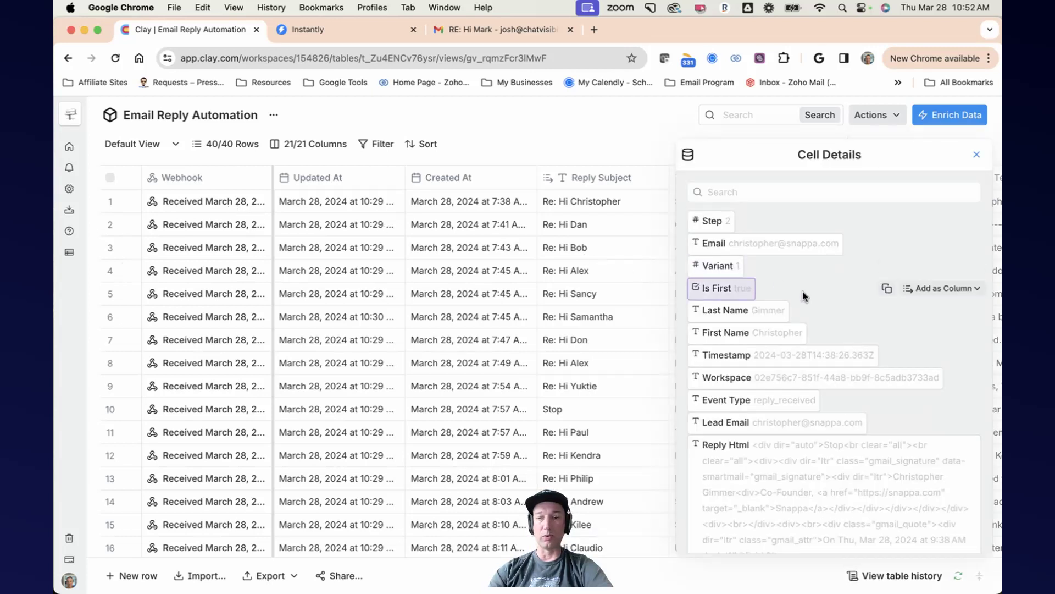
{"action": "scroll", "coordinate": [803, 296], "scroll_direction": "down", "scroll_amount": 10}
{"action": "scroll", "coordinate": [802, 292], "scroll_direction": "down", "scroll_amount": 10}
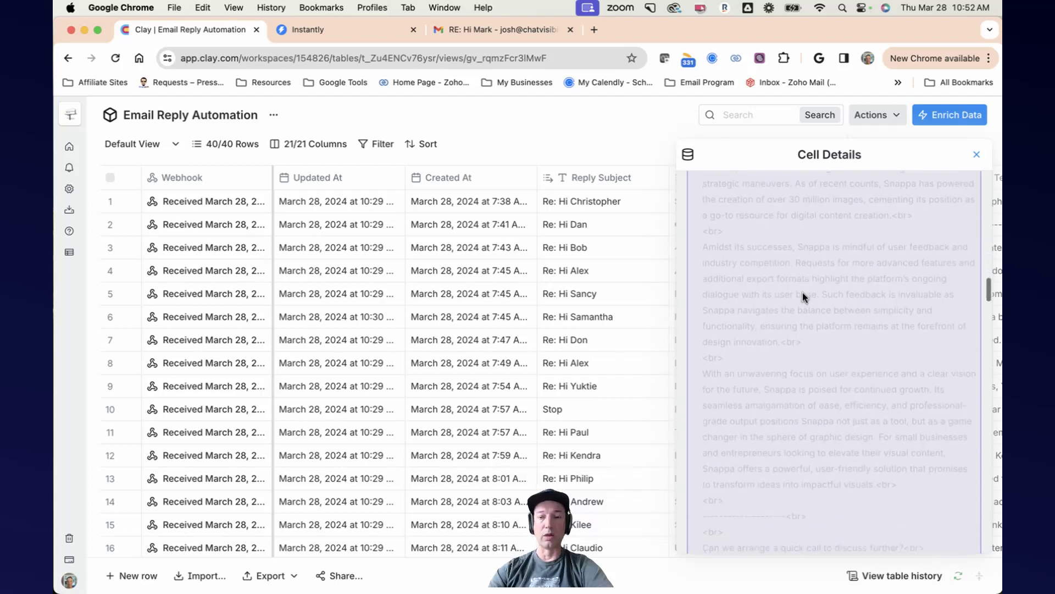
{"action": "scroll", "coordinate": [802, 293], "scroll_direction": "down", "scroll_amount": 10}
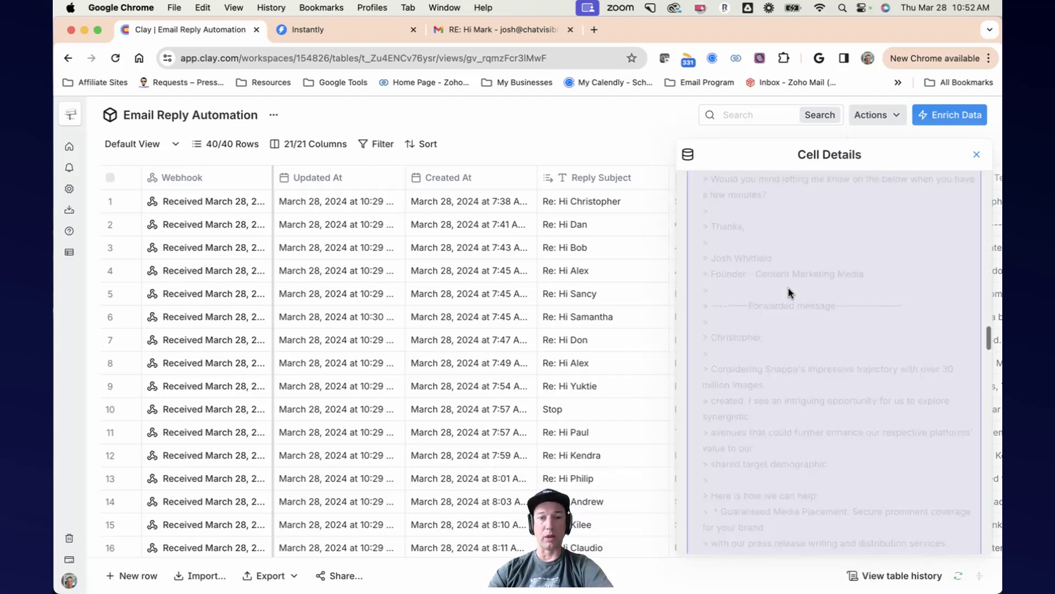
{"action": "left_click", "coordinate": [976, 156]}
Step: Switch to Instantly and open the webhooks list under the integration settings
{"action": "left_click", "coordinate": [324, 28]}
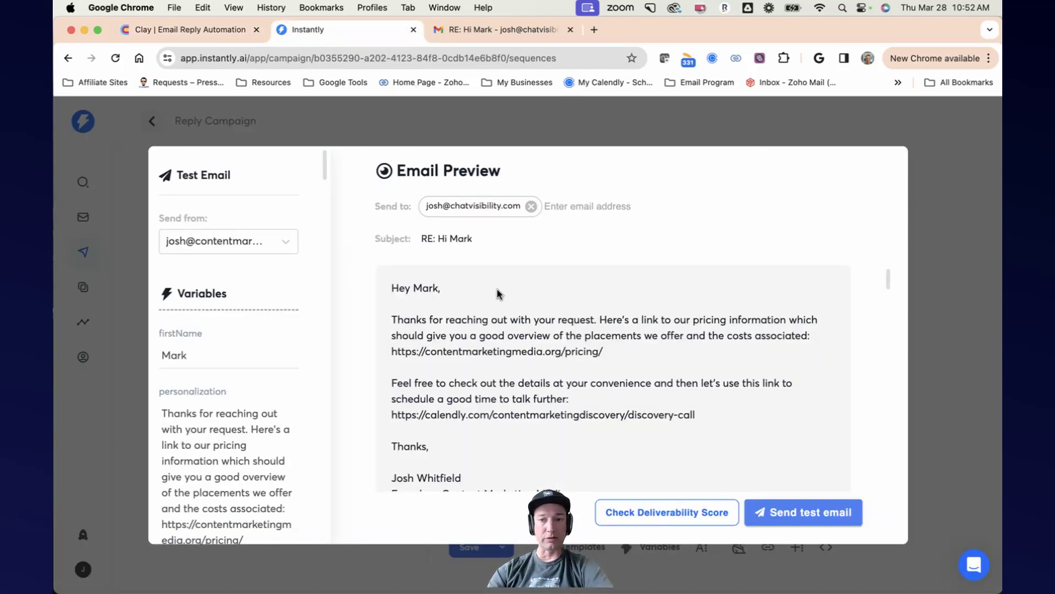
{"action": "left_click", "coordinate": [108, 146]}
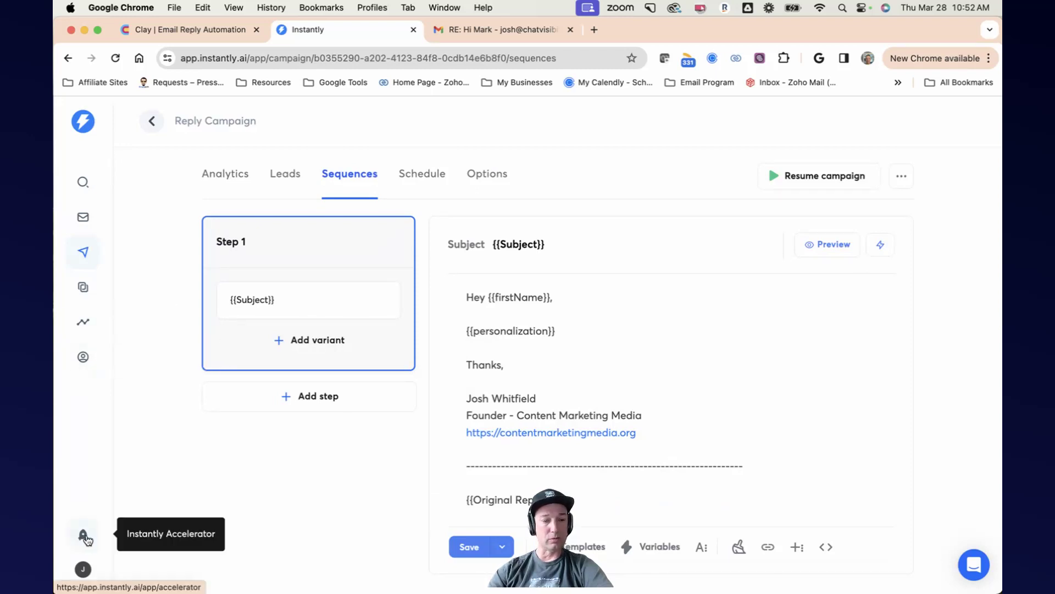
{"action": "left_click", "coordinate": [86, 567]}
{"action": "left_click", "coordinate": [154, 534]}
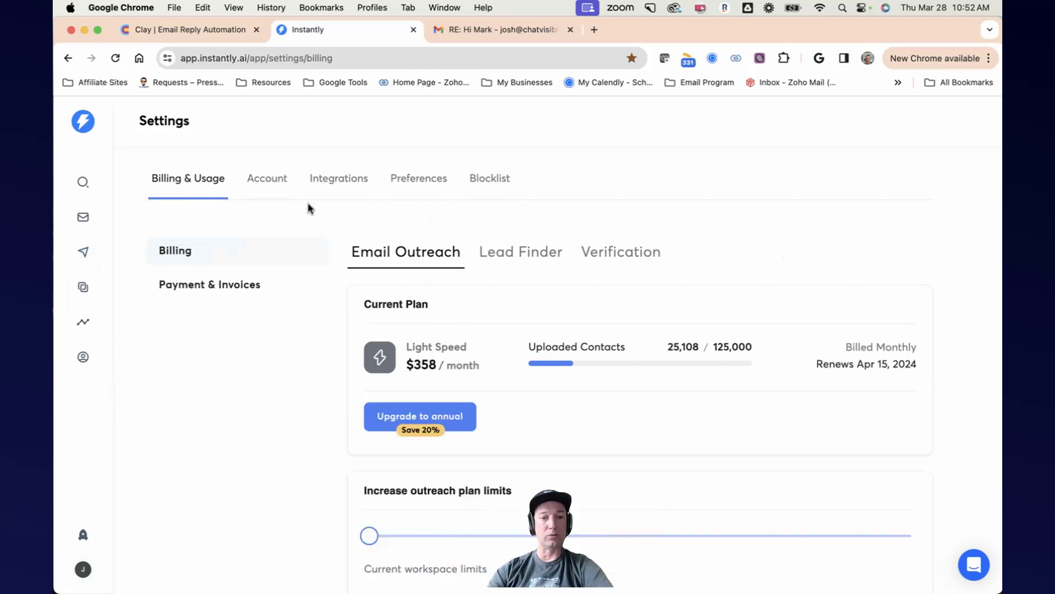
{"action": "left_click", "coordinate": [271, 183]}
{"action": "left_click", "coordinate": [327, 188]}
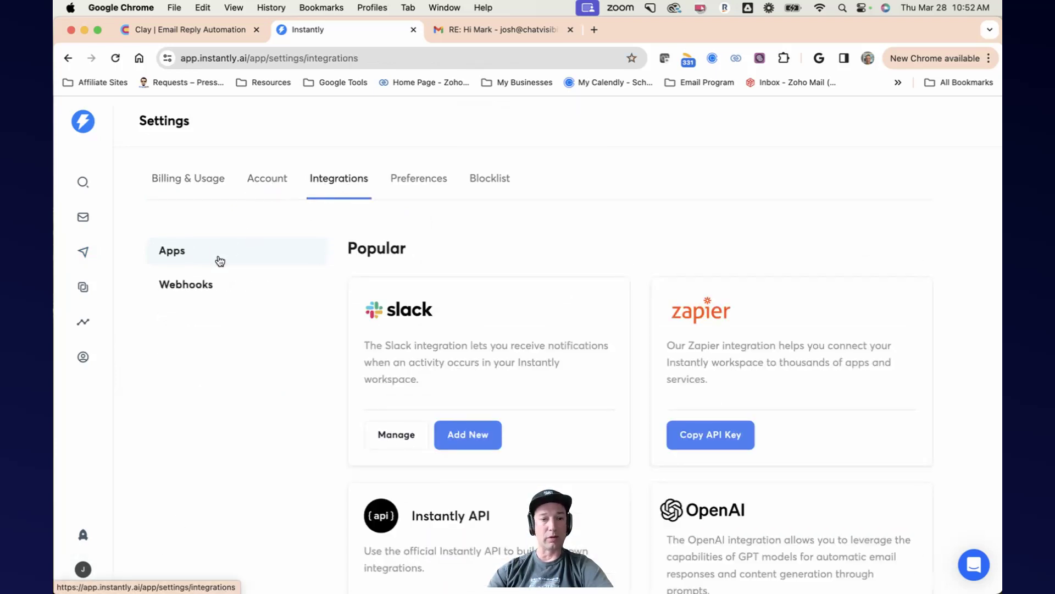
{"action": "left_click", "coordinate": [200, 288]}
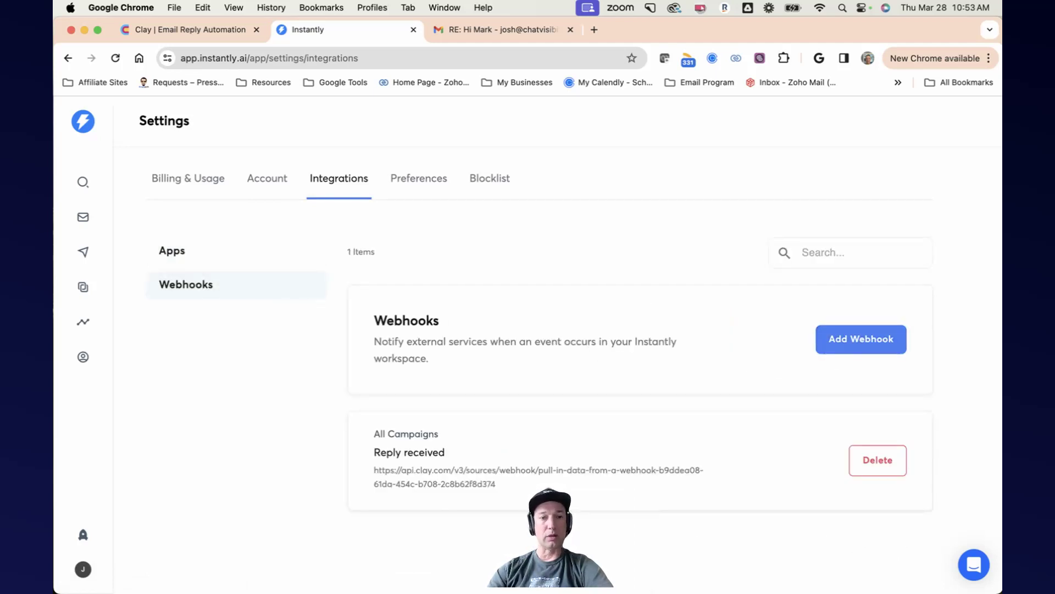
Step: Return to the Clay workspace home and create a new blank People Table
{"action": "left_click", "coordinate": [162, 40]}
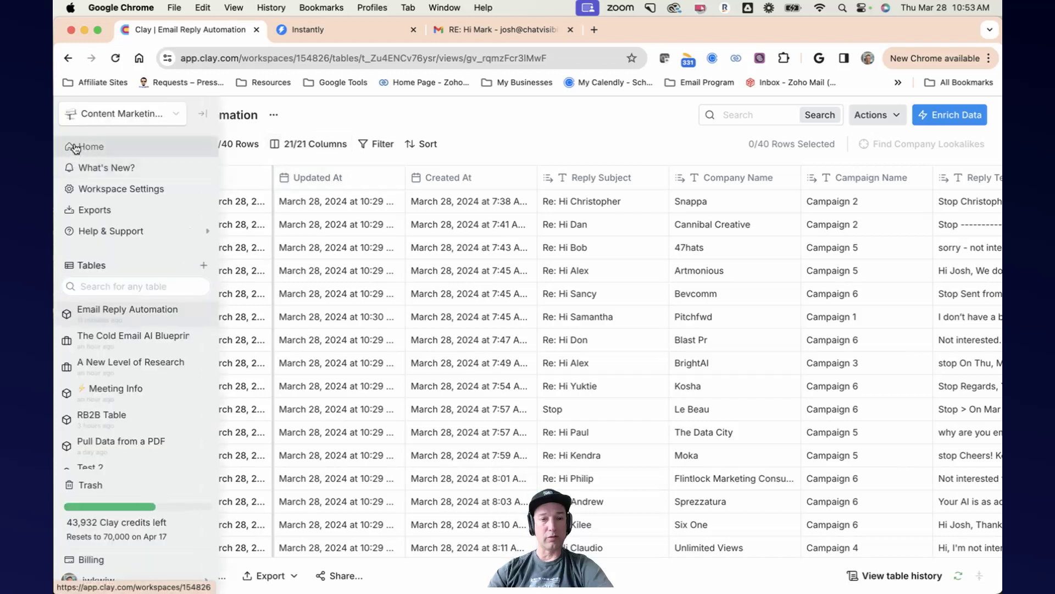
{"action": "left_click", "coordinate": [67, 147]}
{"action": "left_click", "coordinate": [572, 147]}
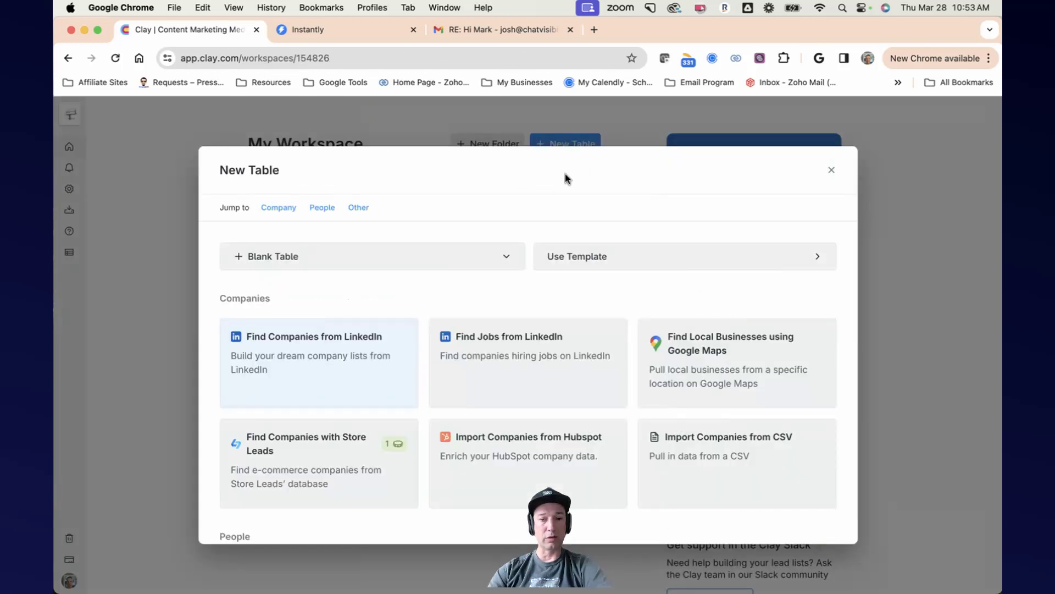
{"action": "left_click", "coordinate": [347, 257]}
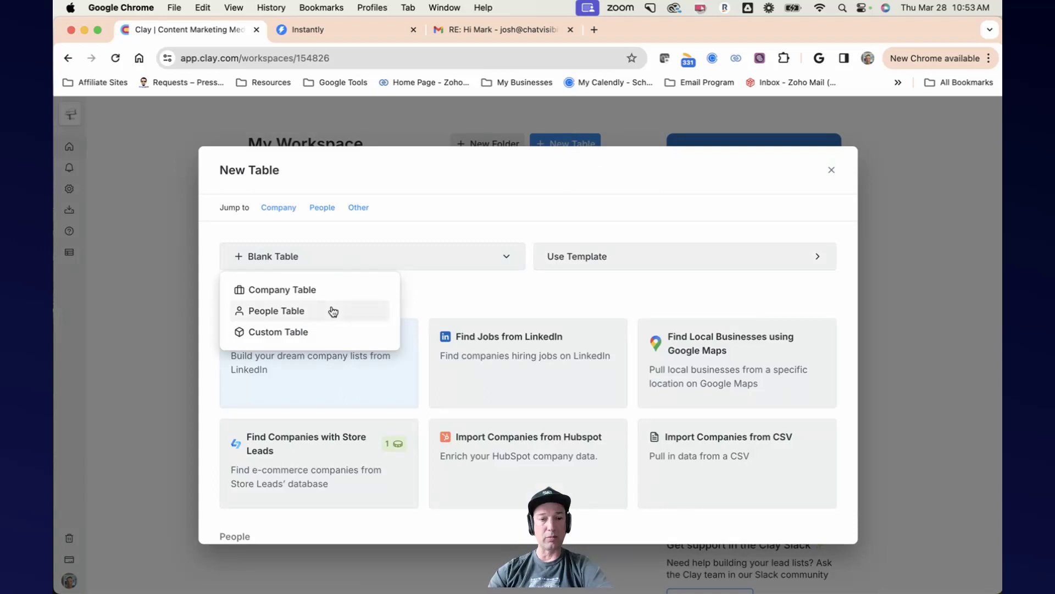
{"action": "left_click", "coordinate": [308, 336]}
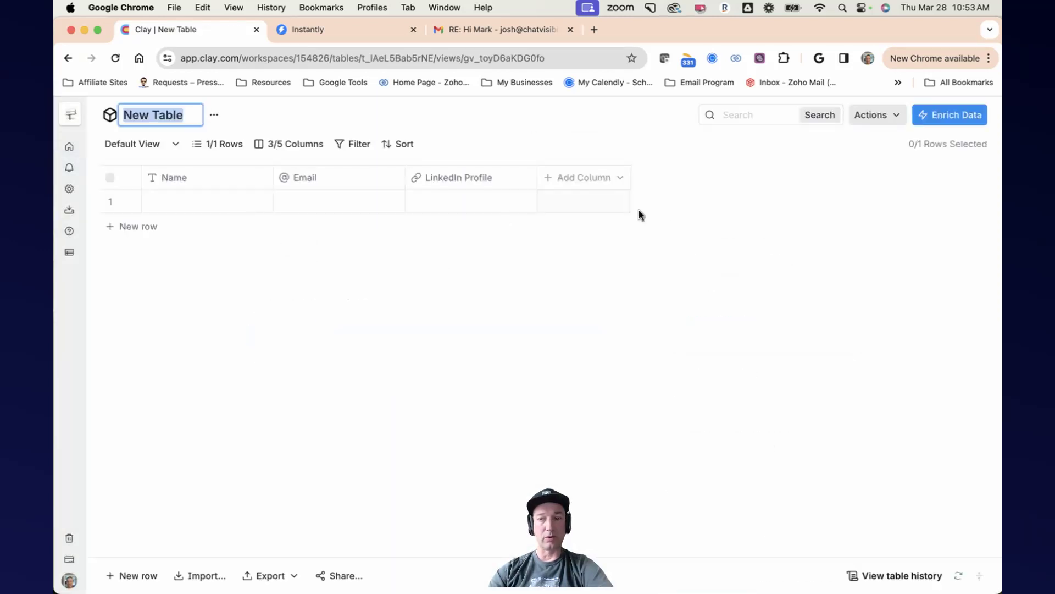
{"action": "left_click", "coordinate": [944, 124]}
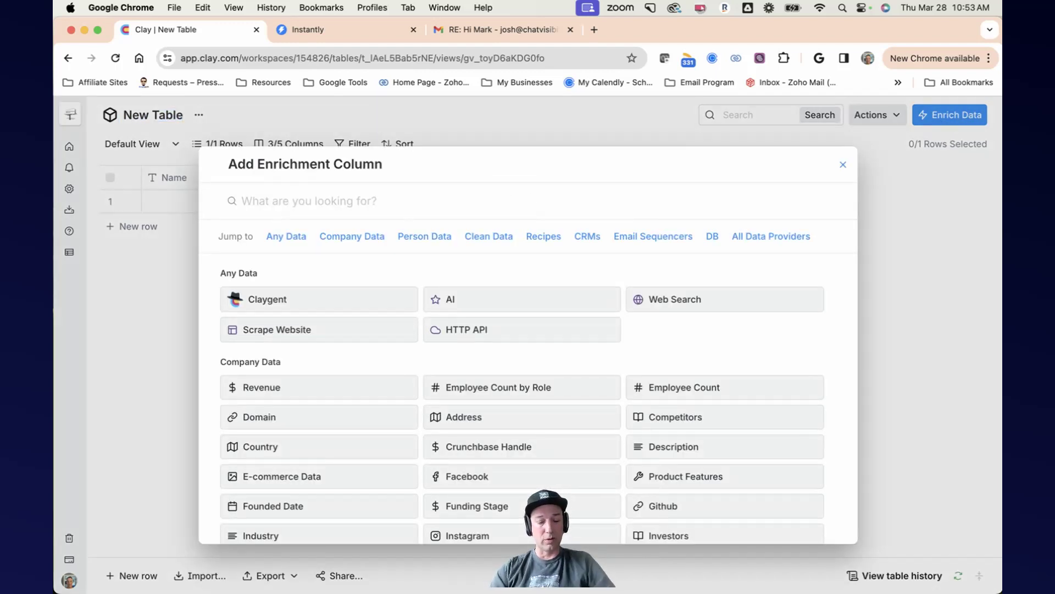
{"action": "type", "text": "webhook"}
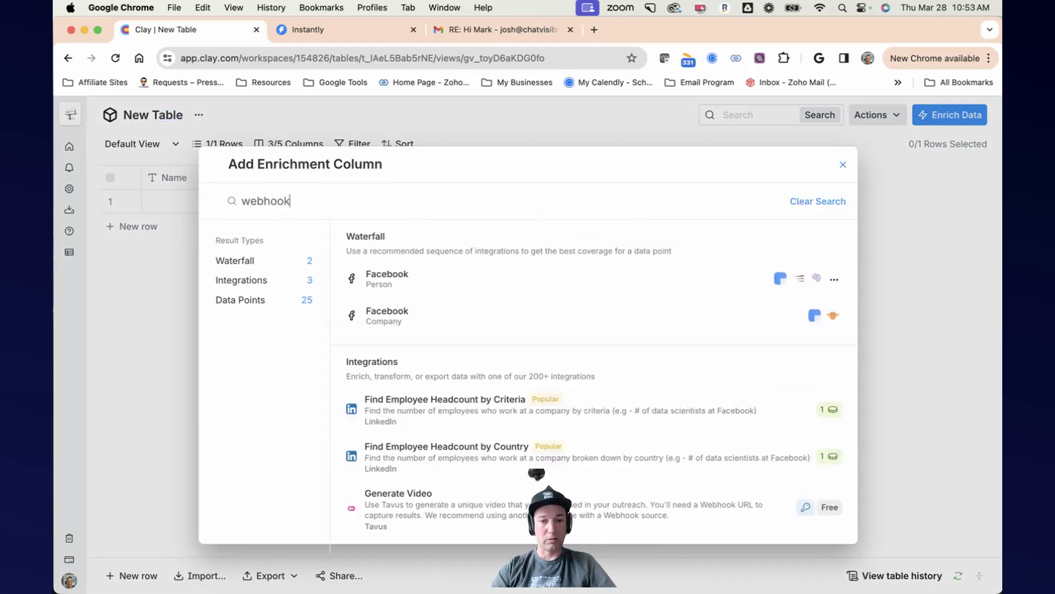
{"action": "scroll", "coordinate": [495, 330], "scroll_direction": "down", "scroll_amount": 5}
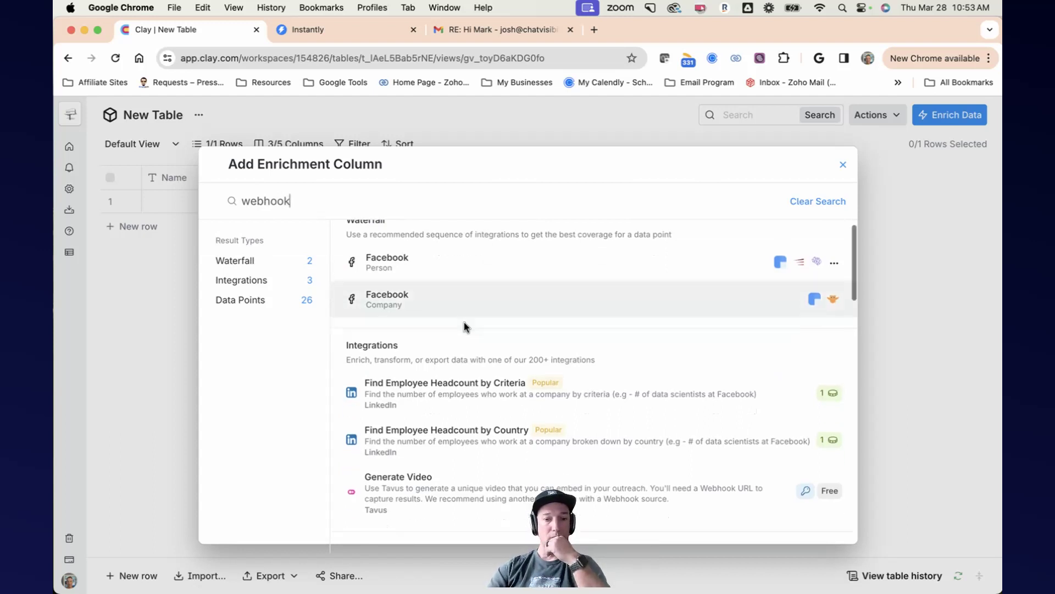
{"action": "scroll", "coordinate": [605, 275], "scroll_direction": "up", "scroll_amount": 4}
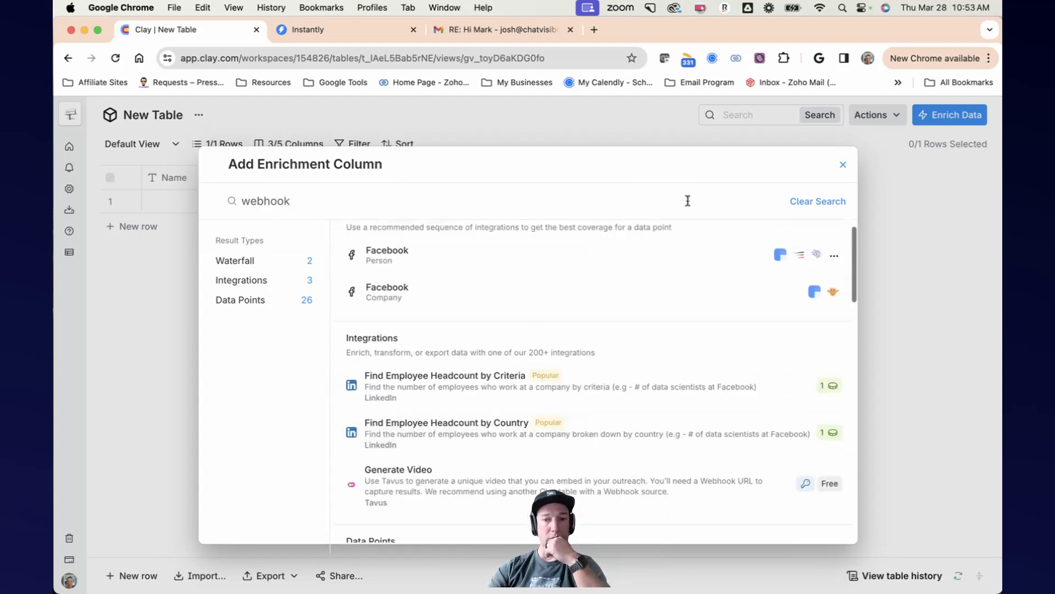
{"action": "left_click", "coordinate": [842, 165]}
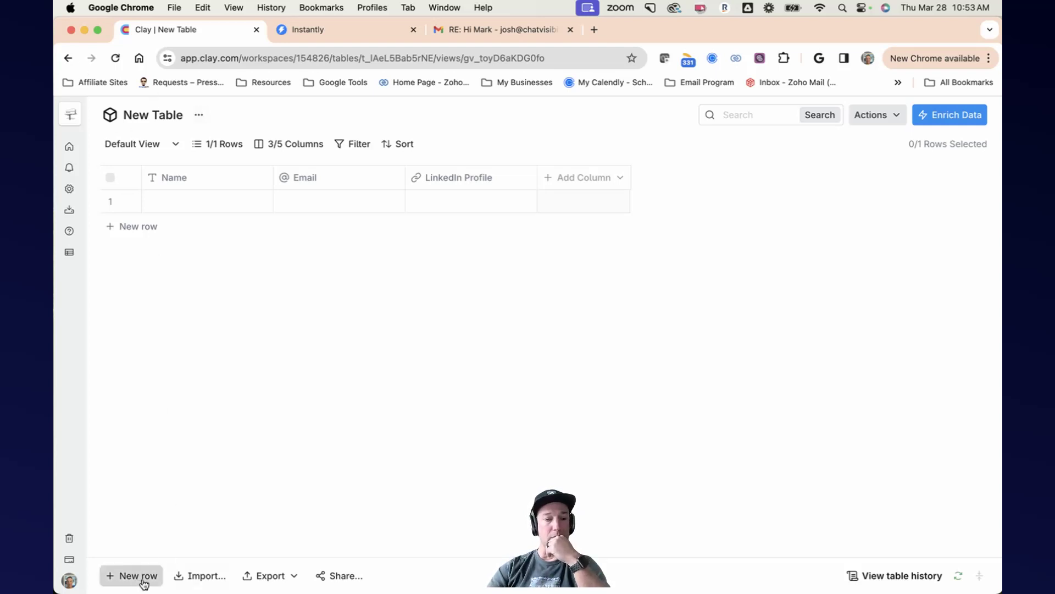
Step: Import data into the new table from a webhook source
{"action": "left_click", "coordinate": [201, 575]}
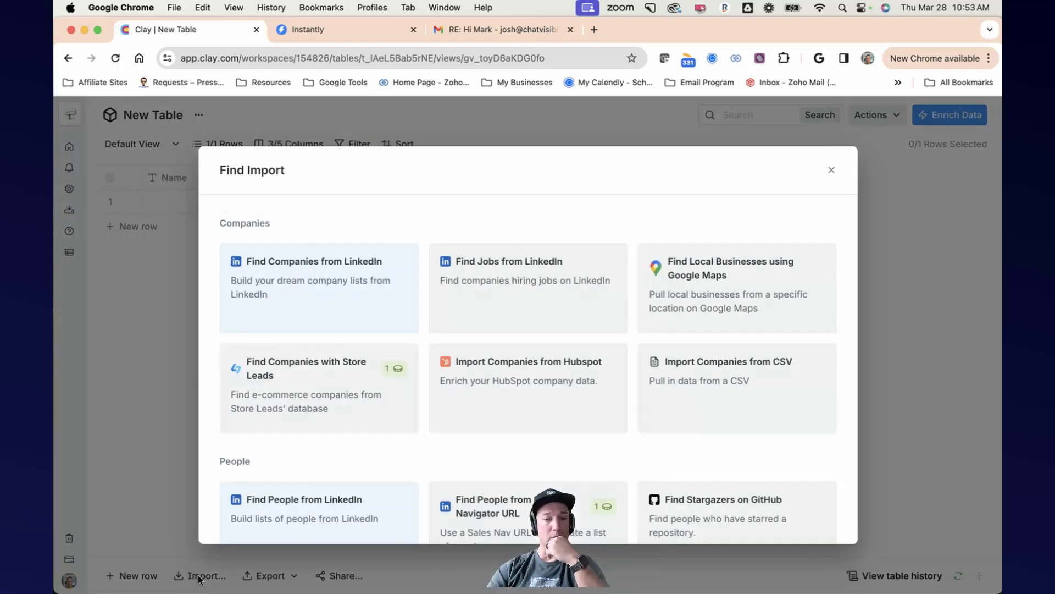
{"action": "scroll", "coordinate": [417, 299], "scroll_direction": "down", "scroll_amount": 6}
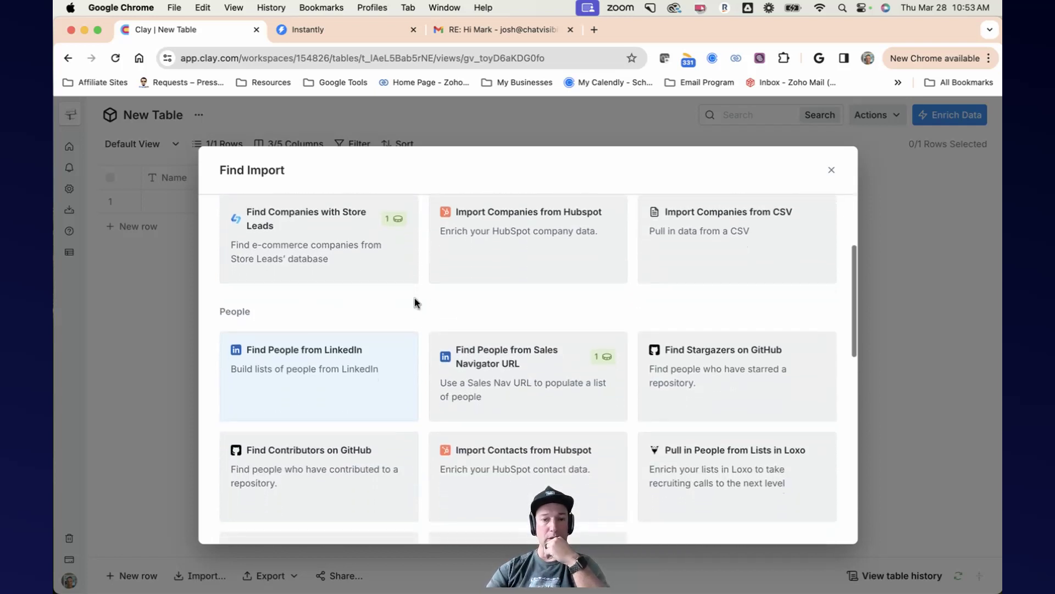
{"action": "scroll", "coordinate": [417, 301], "scroll_direction": "down", "scroll_amount": 4}
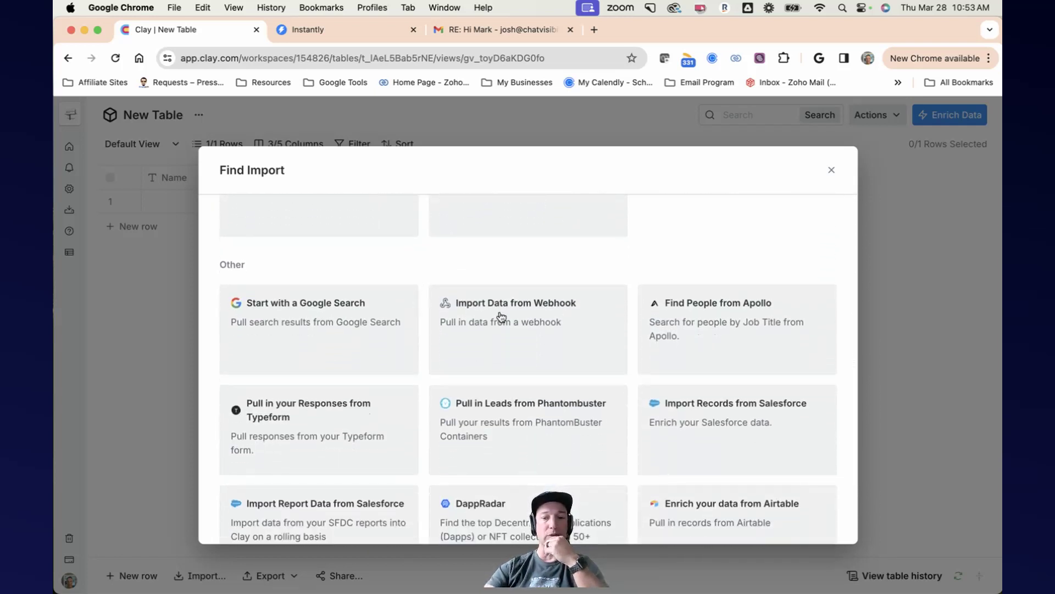
{"action": "left_click", "coordinate": [520, 308]}
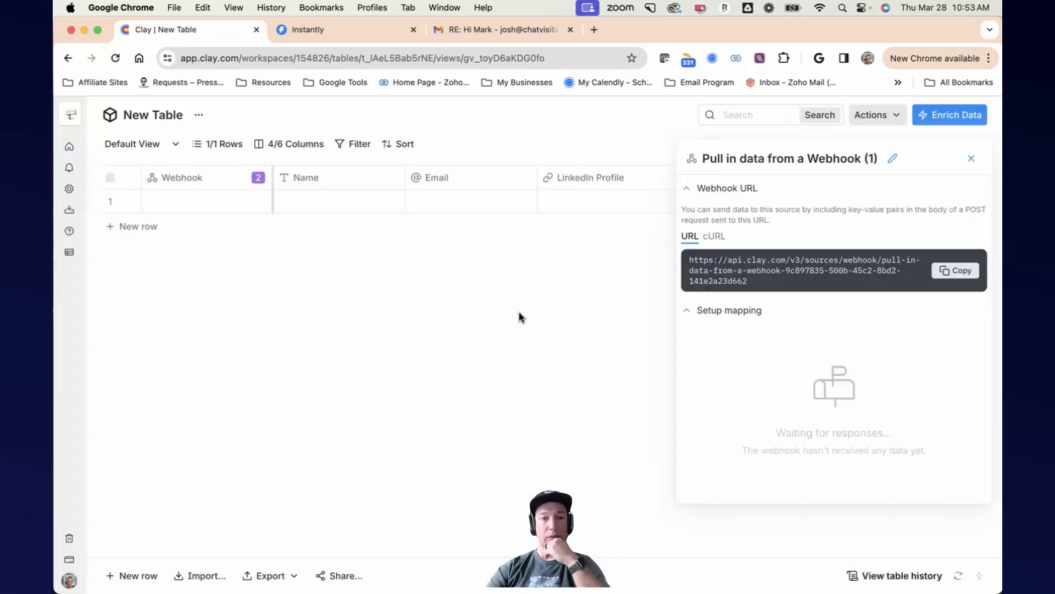
Step: Copy the new table's webhook URL
{"action": "left_click", "coordinate": [961, 278]}
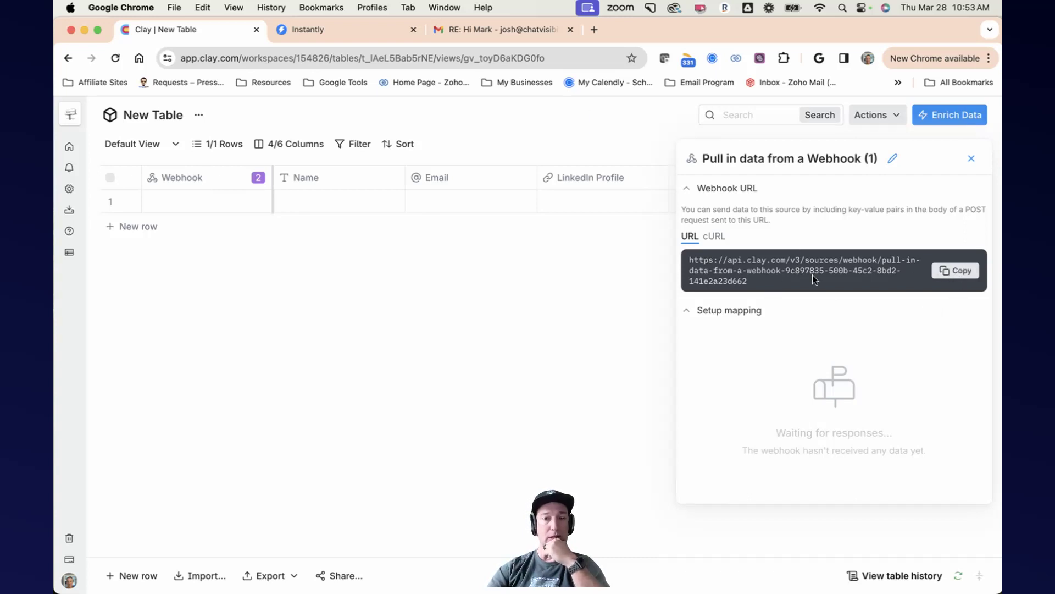
{"action": "left_click", "coordinate": [346, 30]}
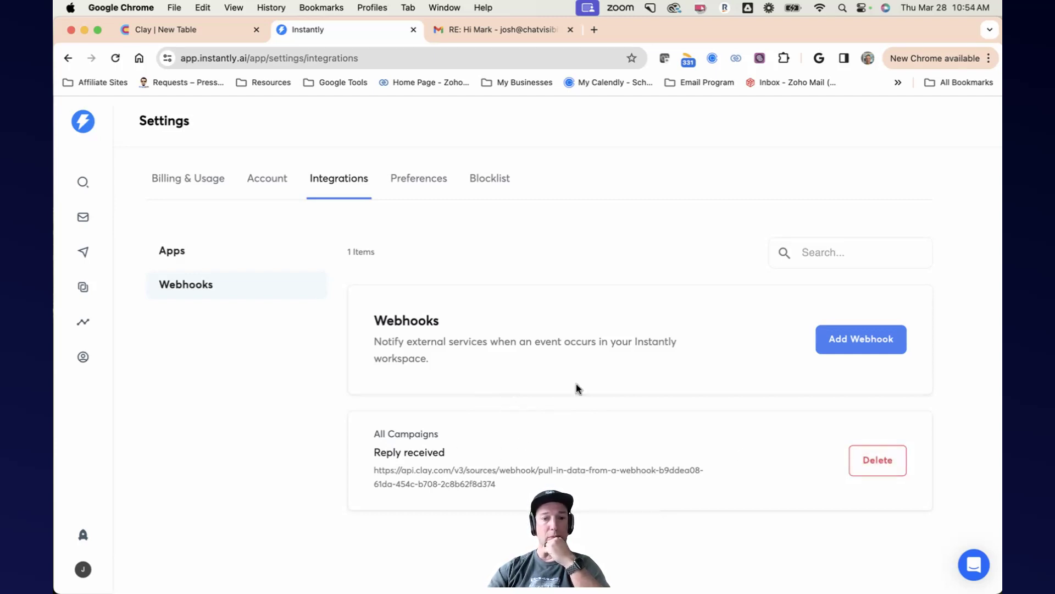
{"action": "left_click", "coordinate": [165, 26]}
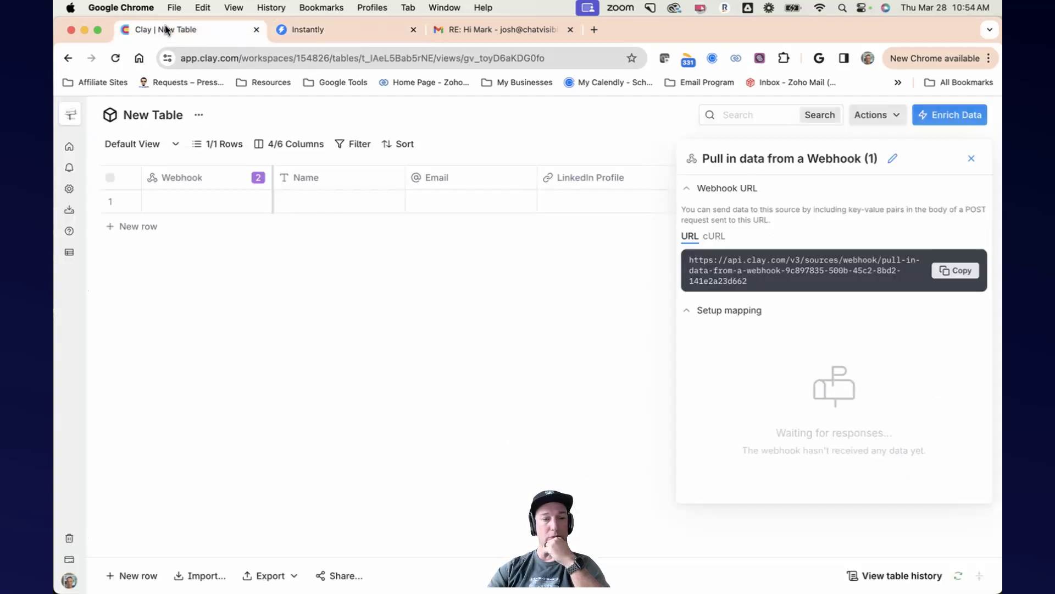
Step: Open the Email Reply Automation table and examine the first row's webhook cell details
{"action": "left_click", "coordinate": [91, 146]}
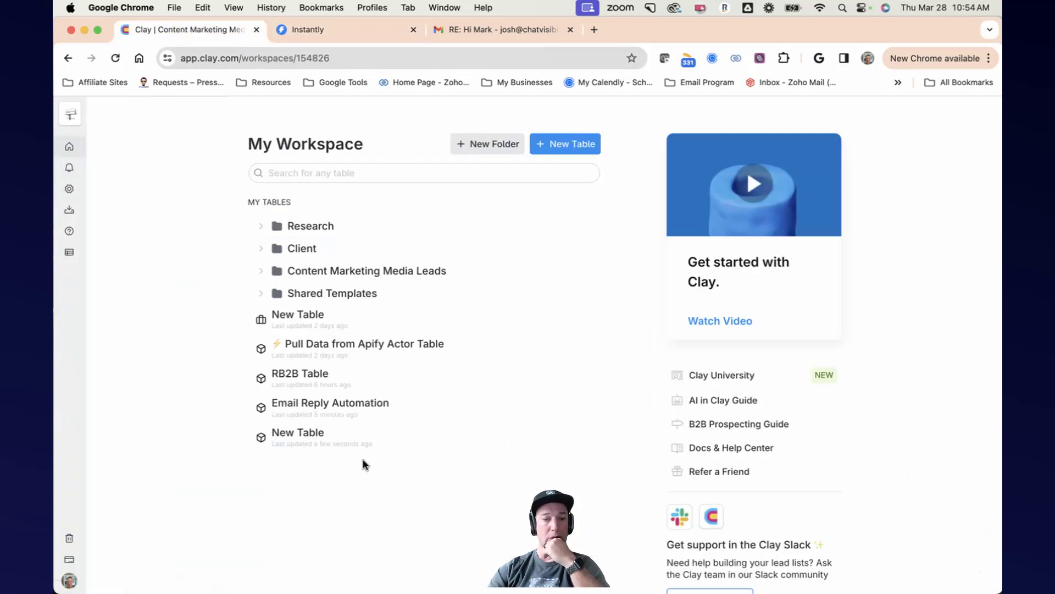
{"action": "left_click", "coordinate": [334, 406]}
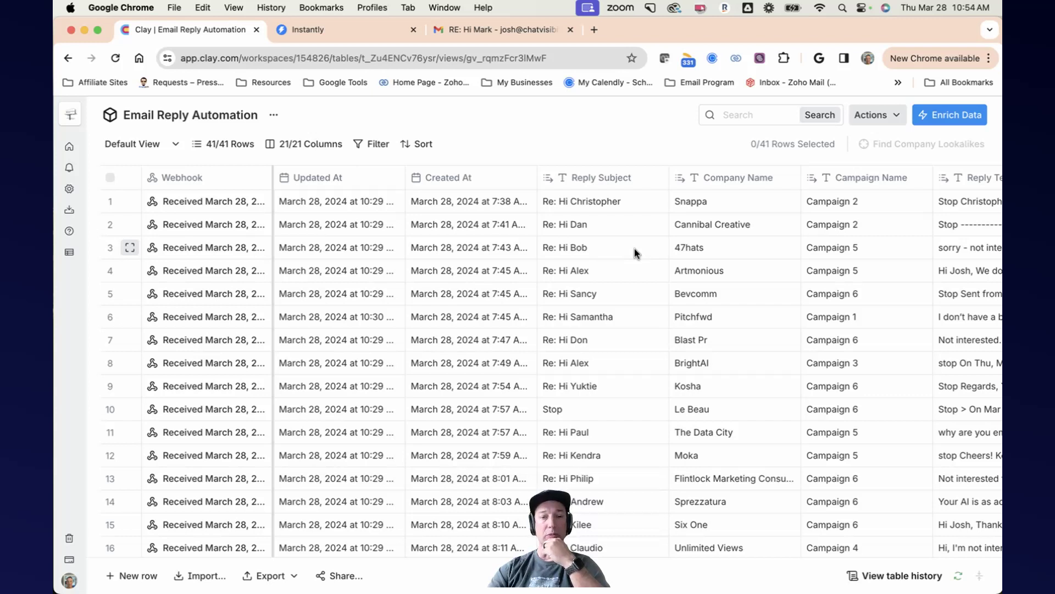
{"action": "left_click", "coordinate": [217, 209]}
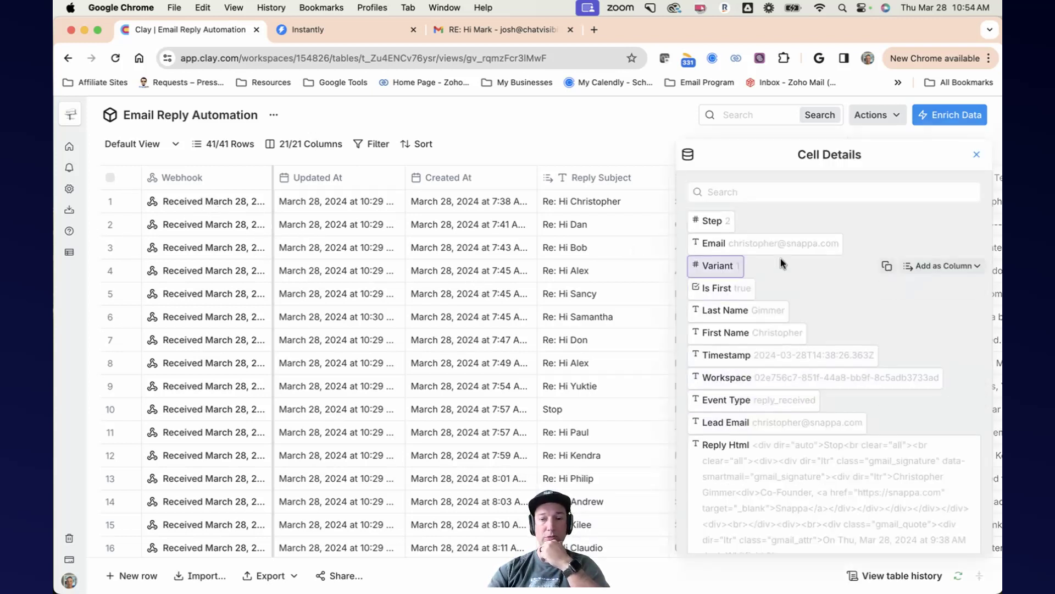
{"action": "scroll", "coordinate": [806, 470], "scroll_direction": "down", "scroll_amount": 5}
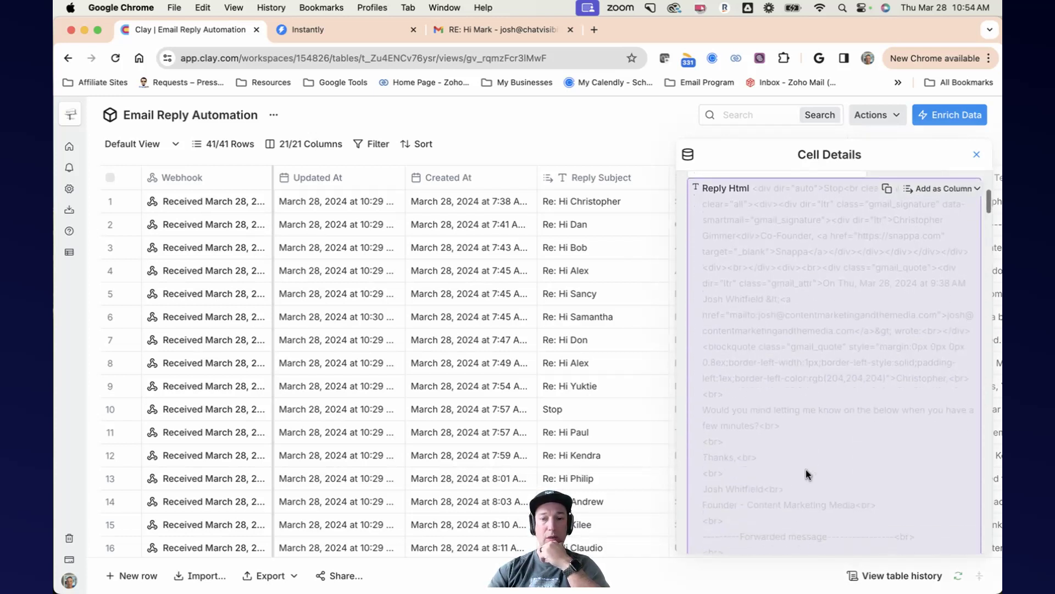
{"action": "scroll", "coordinate": [806, 473], "scroll_direction": "down", "scroll_amount": 4}
{"action": "scroll", "coordinate": [806, 470], "scroll_direction": "down", "scroll_amount": 10}
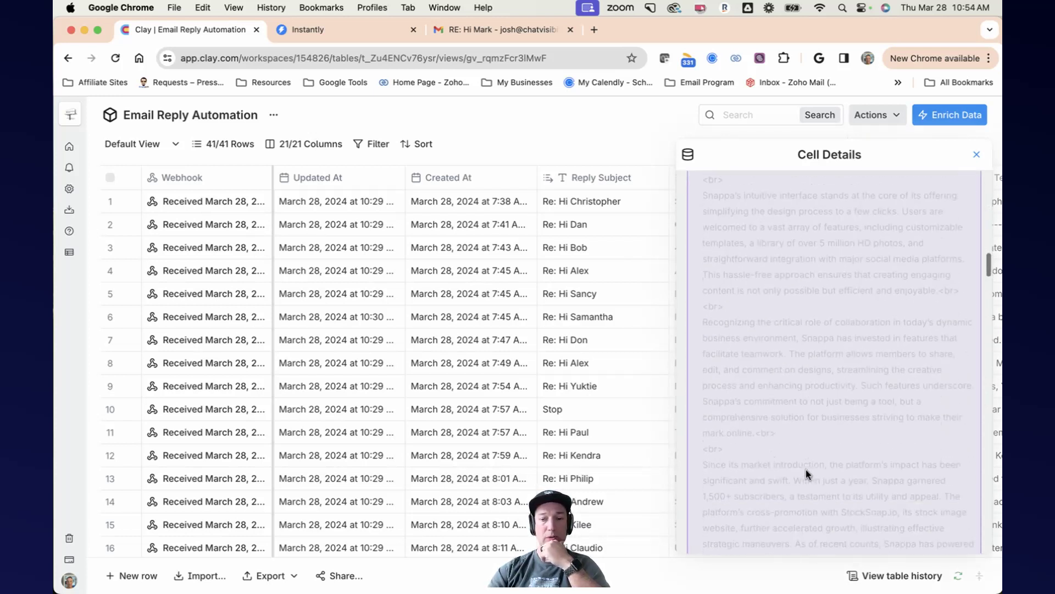
{"action": "scroll", "coordinate": [807, 469], "scroll_direction": "up", "scroll_amount": 5}
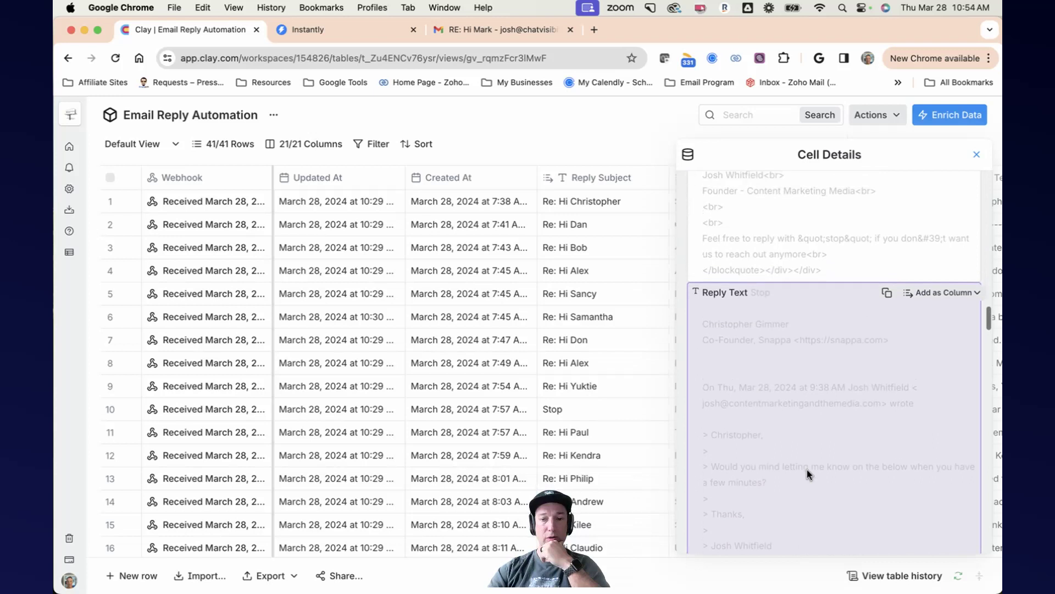
{"action": "scroll", "coordinate": [807, 469], "scroll_direction": "down", "scroll_amount": 8}
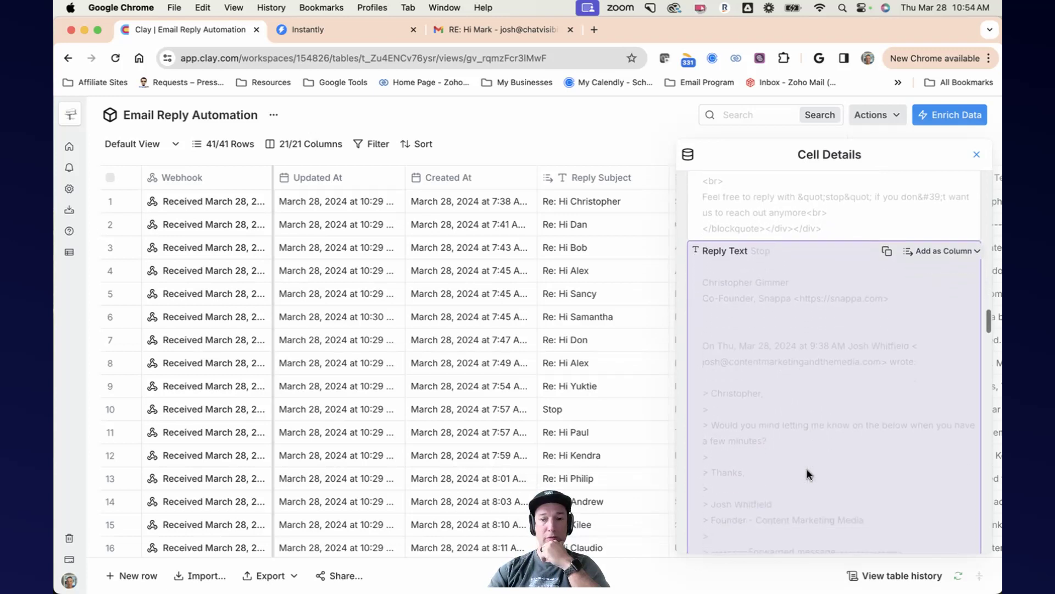
Step: Scroll through the remaining fields of the first row's webhook cell details, then close the panel
{"action": "scroll", "coordinate": [807, 469], "scroll_direction": "down", "scroll_amount": 15}
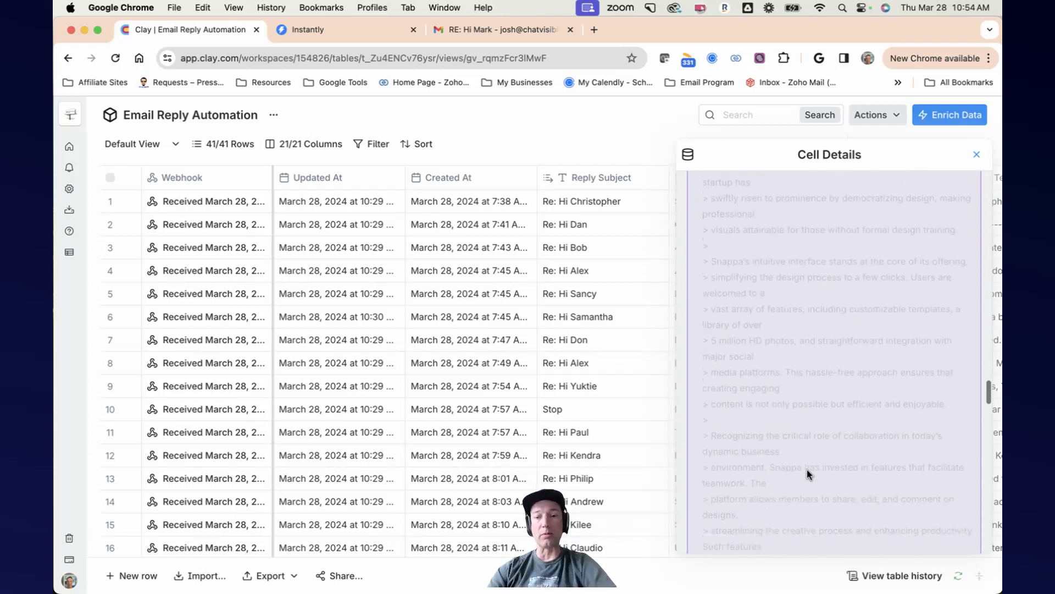
{"action": "scroll", "coordinate": [807, 469], "scroll_direction": "down", "scroll_amount": 3}
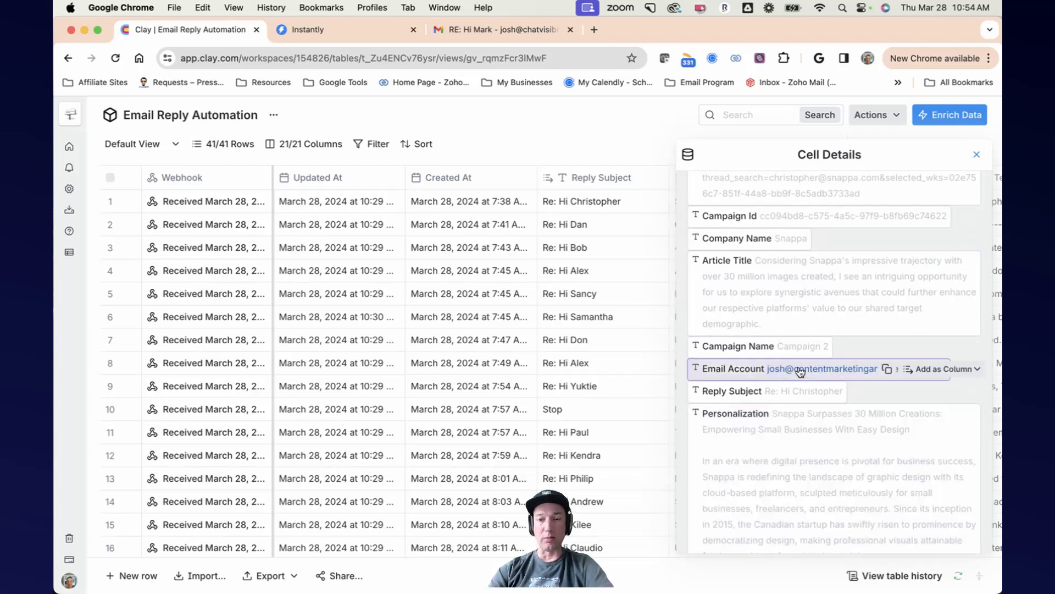
{"action": "scroll", "coordinate": [798, 330], "scroll_direction": "up", "scroll_amount": 3}
{"action": "scroll", "coordinate": [799, 329], "scroll_direction": "up", "scroll_amount": 1}
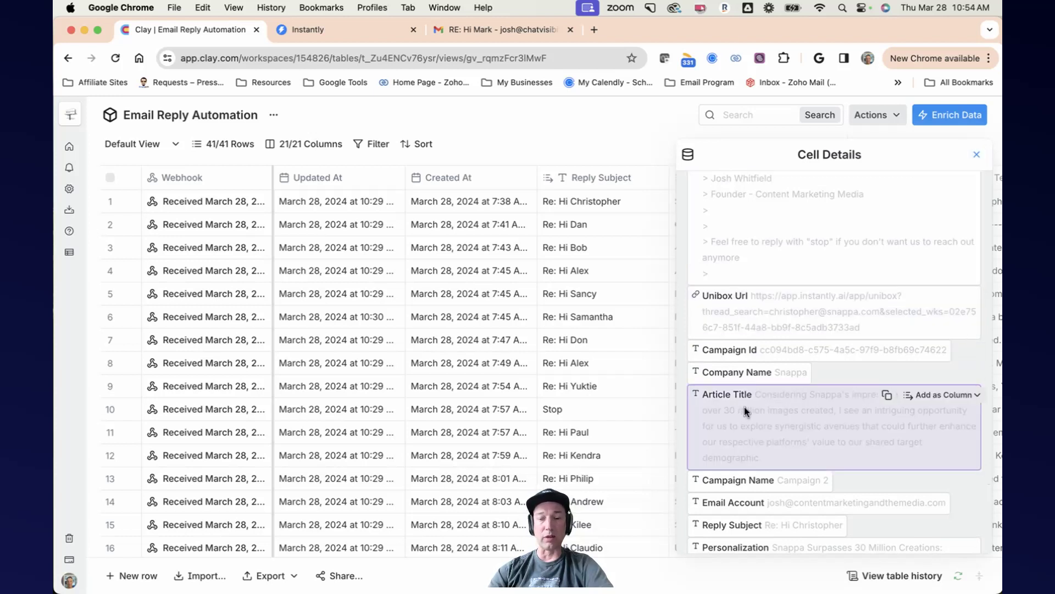
{"action": "left_click", "coordinate": [977, 155]}
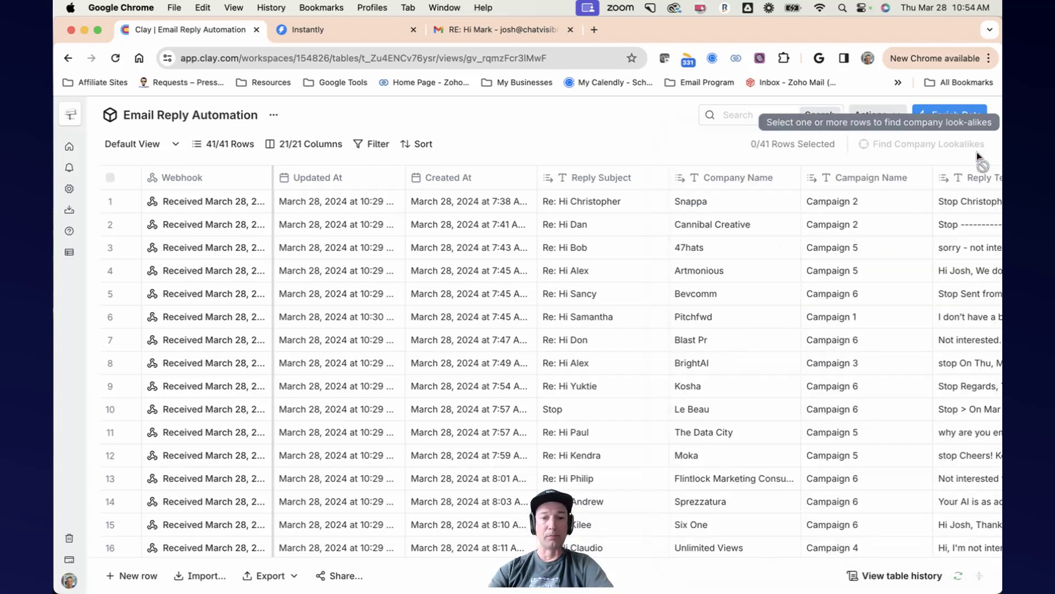
Step: Scroll down through all rows of the Email Reply Automation table to review the incoming replies
{"action": "scroll", "coordinate": [499, 275], "scroll_direction": "down", "scroll_amount": 2}
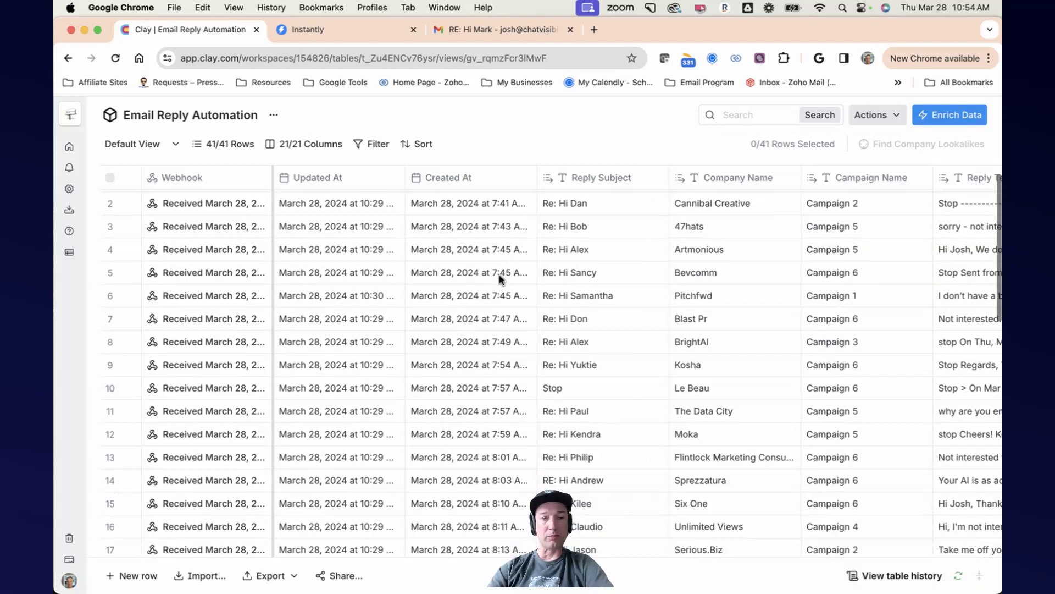
{"action": "scroll", "coordinate": [498, 275], "scroll_direction": "up", "scroll_amount": 2}
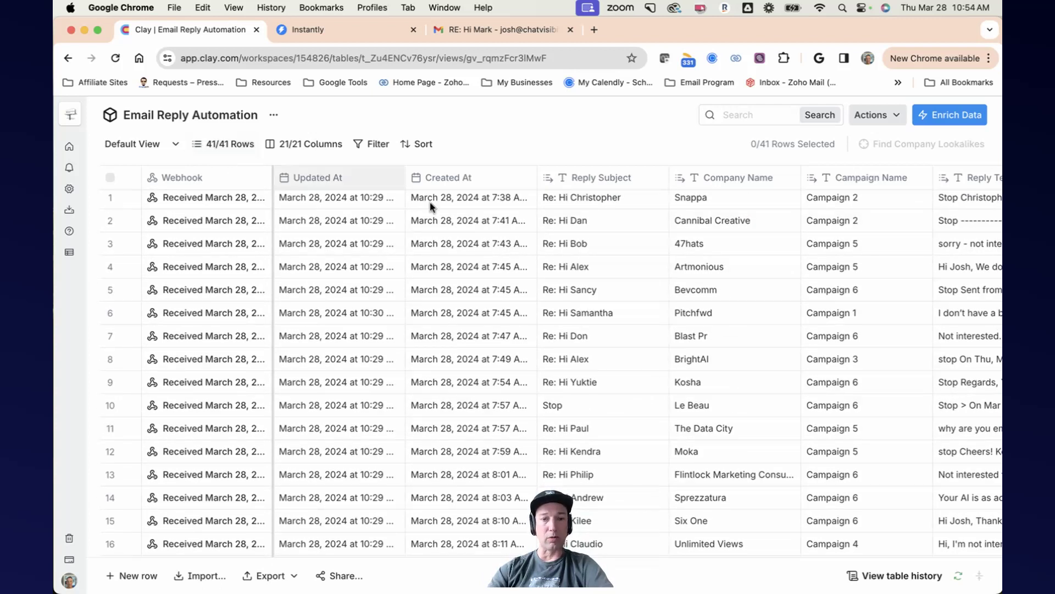
{"action": "scroll", "coordinate": [516, 231], "scroll_direction": "up", "scroll_amount": 1}
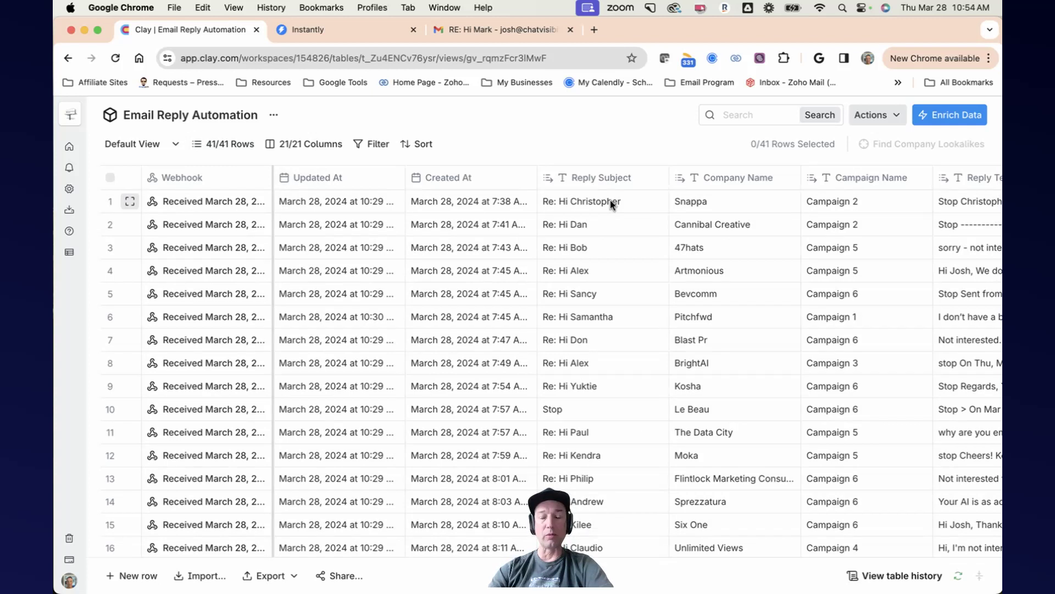
{"action": "scroll", "coordinate": [610, 200], "scroll_direction": "right", "scroll_amount": 5}
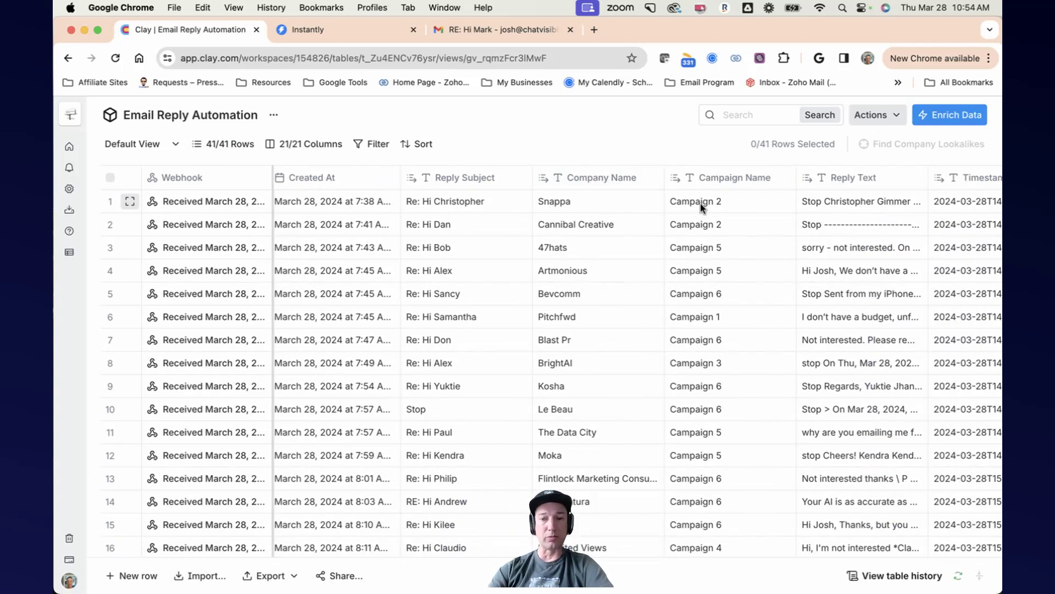
{"action": "scroll", "coordinate": [727, 207], "scroll_direction": "right", "scroll_amount": 3}
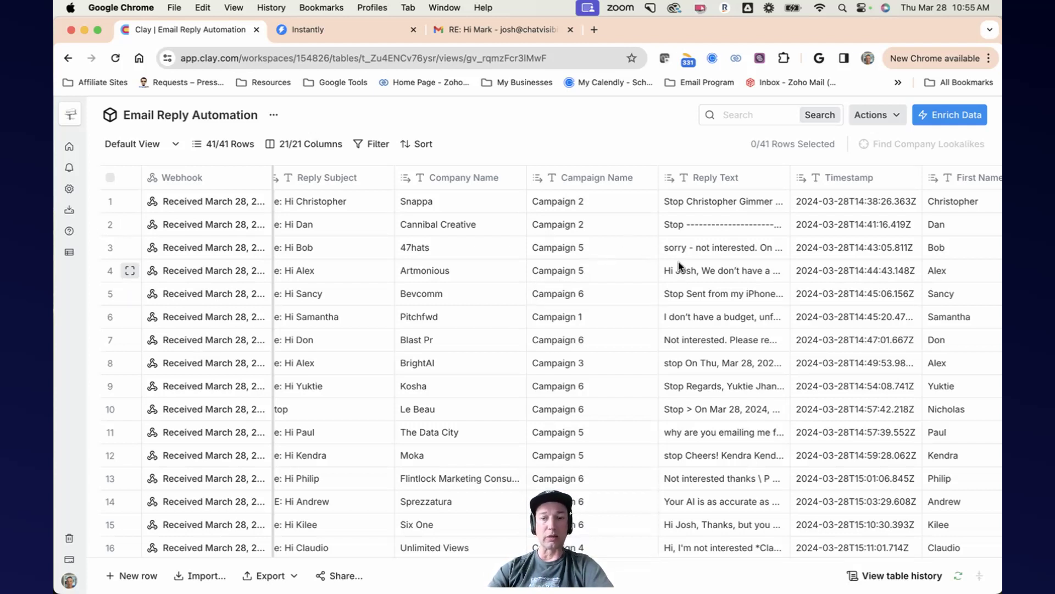
{"action": "scroll", "coordinate": [719, 289], "scroll_direction": "down", "scroll_amount": 1}
{"action": "scroll", "coordinate": [719, 289], "scroll_direction": "down", "scroll_amount": 8}
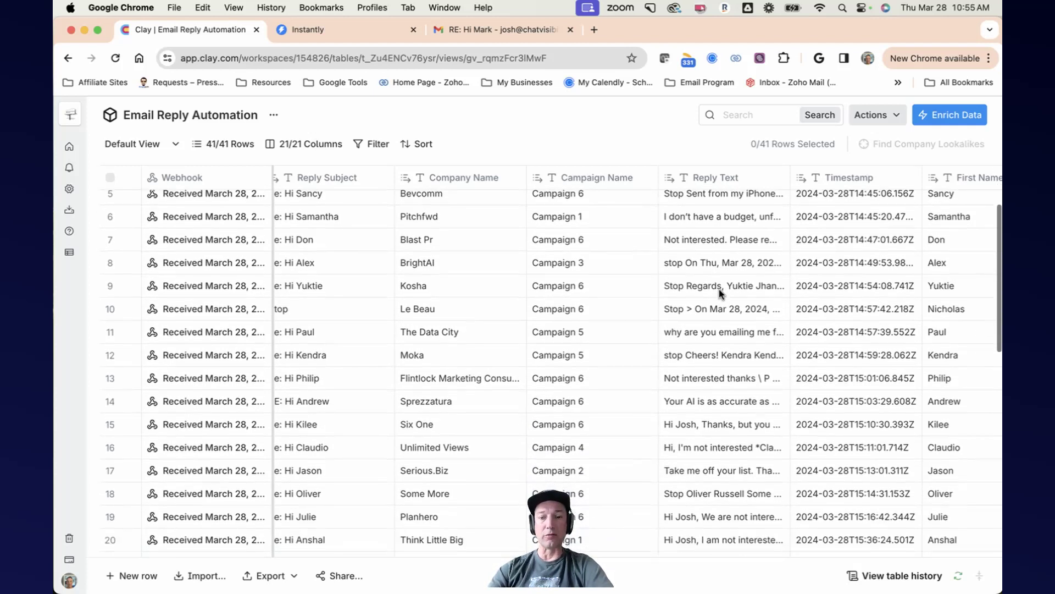
{"action": "scroll", "coordinate": [719, 289], "scroll_direction": "down", "scroll_amount": 10}
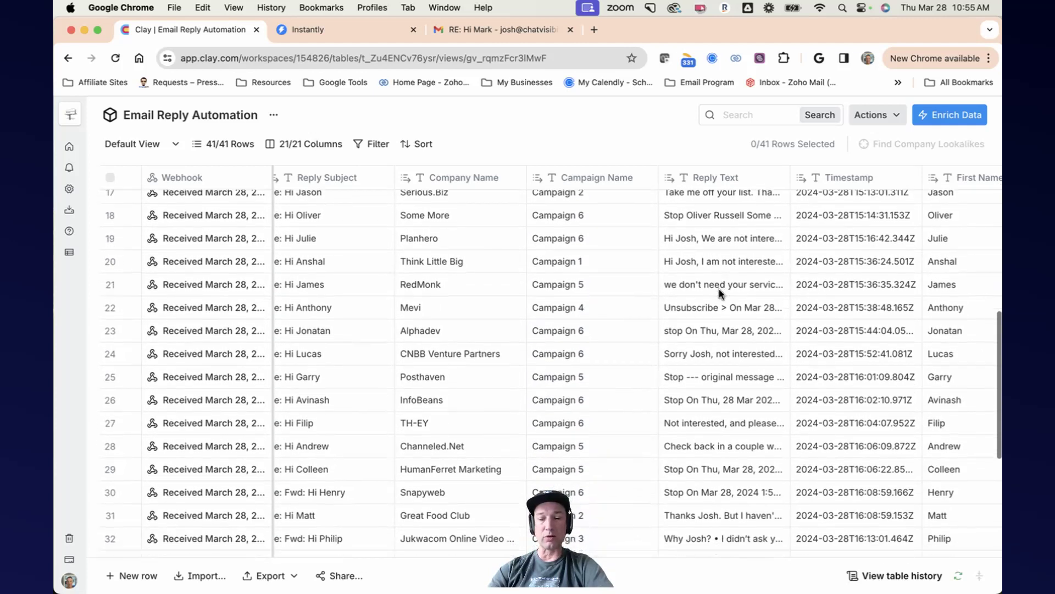
{"action": "scroll", "coordinate": [718, 289], "scroll_direction": "down", "scroll_amount": 6}
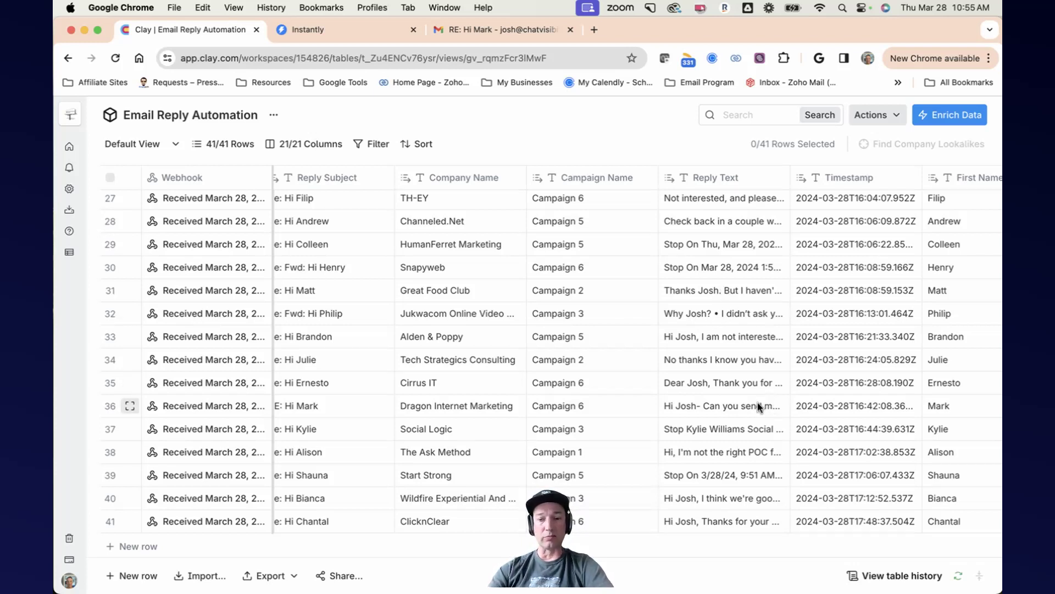
{"action": "scroll", "coordinate": [770, 398], "scroll_direction": "up", "scroll_amount": 1}
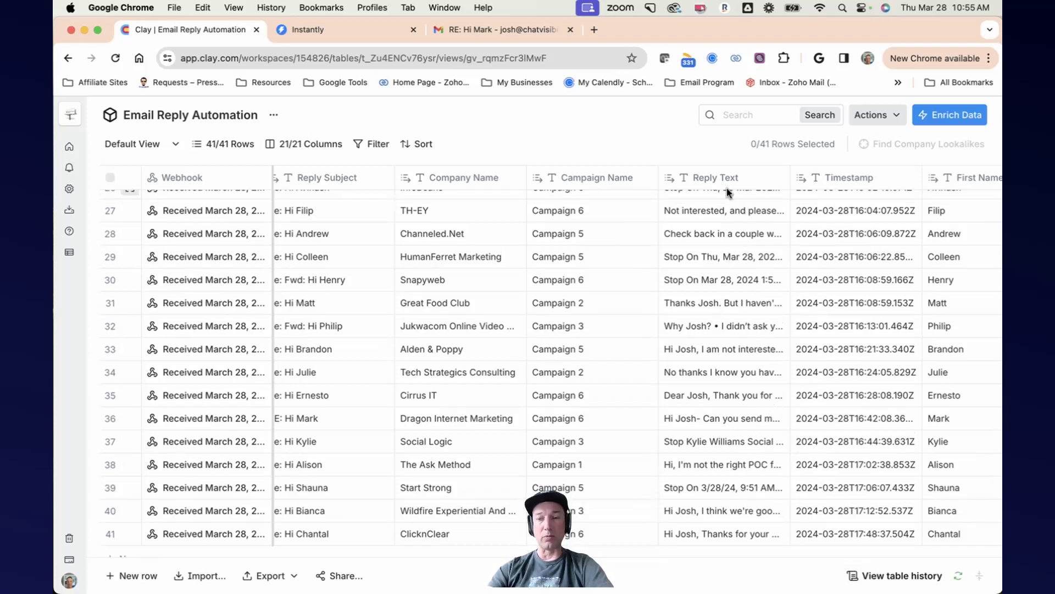
Step: Scroll across the table columns to review the lookup, Cohere output, website and sentiment columns
{"action": "scroll", "coordinate": [864, 268], "scroll_direction": "right", "scroll_amount": 6}
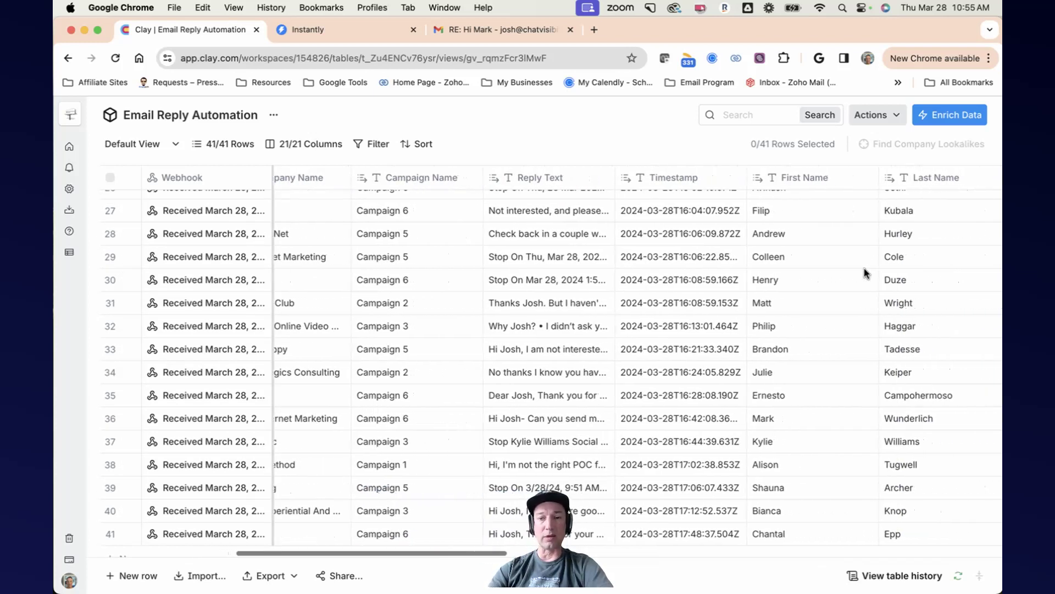
{"action": "scroll", "coordinate": [864, 268], "scroll_direction": "right", "scroll_amount": 5}
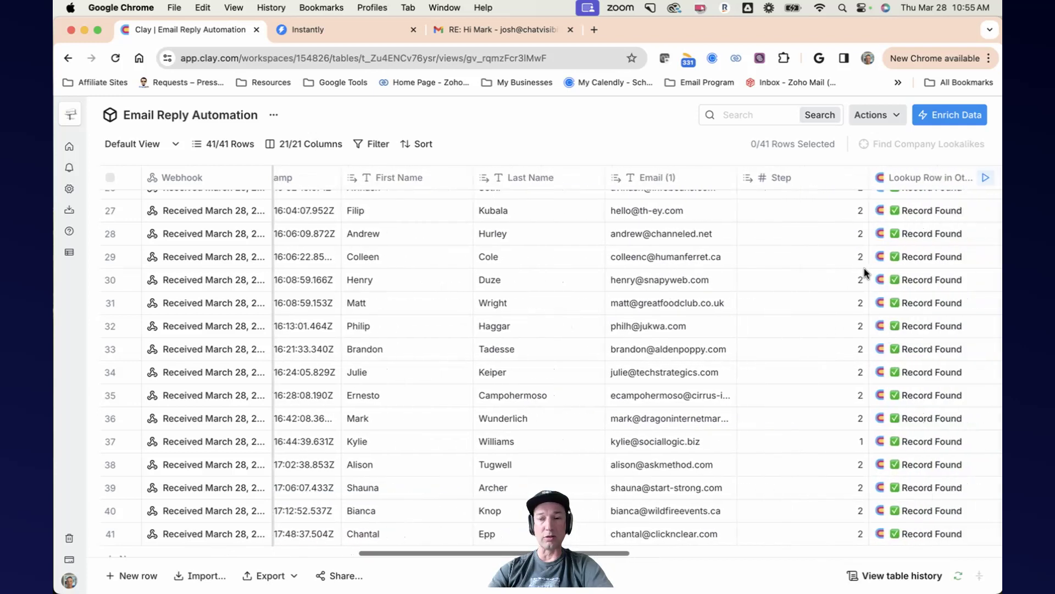
{"action": "scroll", "coordinate": [864, 269], "scroll_direction": "right", "scroll_amount": 3}
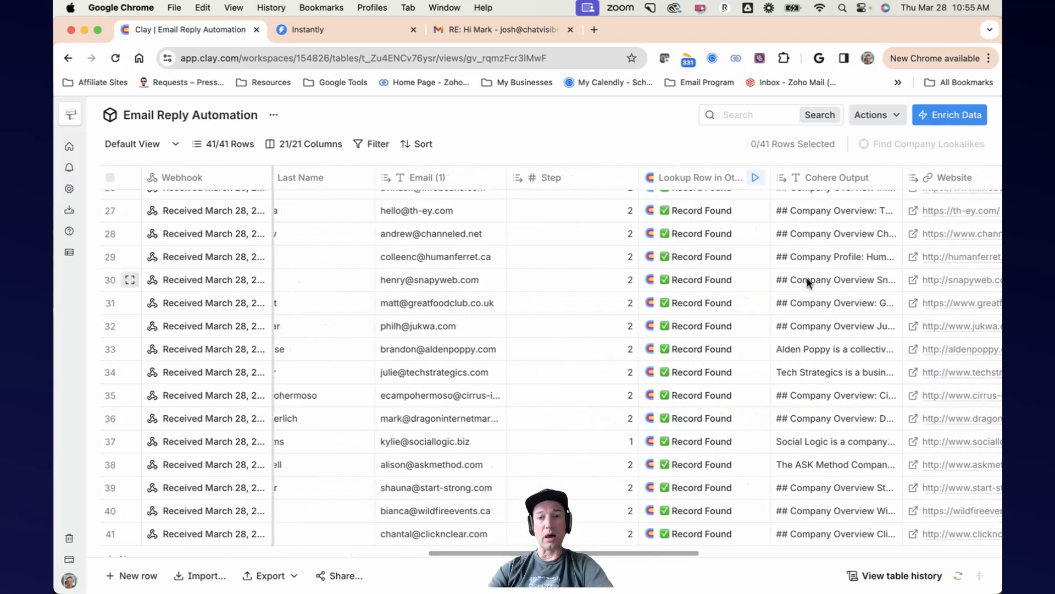
{"action": "scroll", "coordinate": [708, 239], "scroll_direction": "right", "scroll_amount": 2}
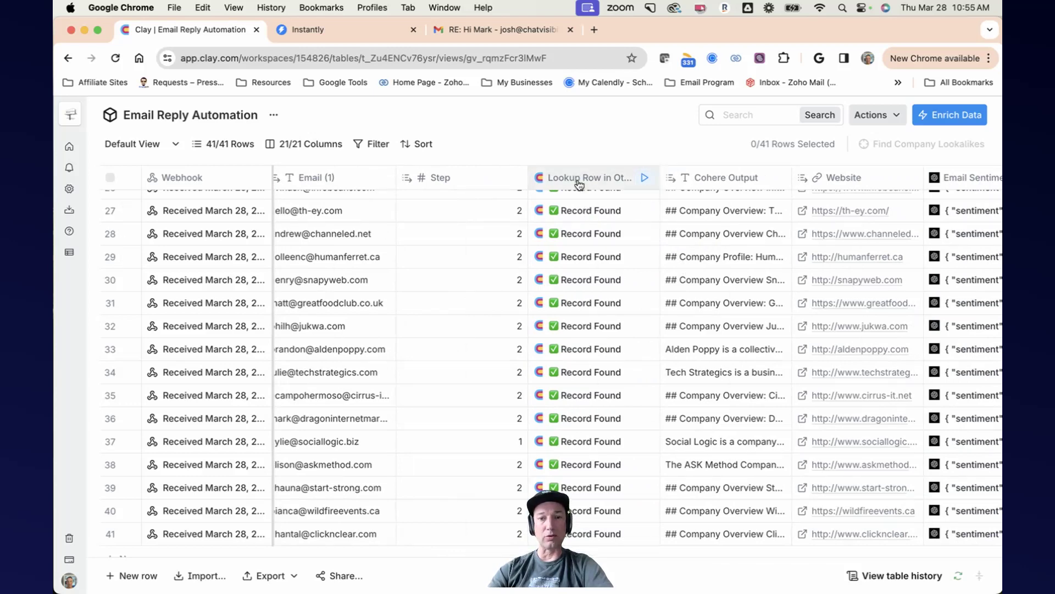
{"action": "scroll", "coordinate": [591, 222], "scroll_direction": "up", "scroll_amount": 10}
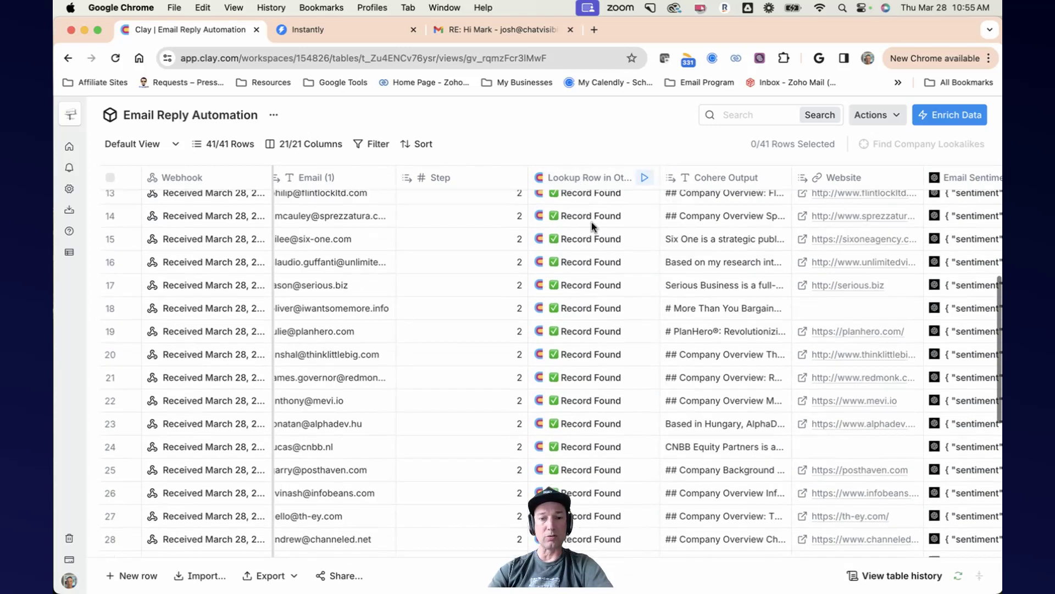
{"action": "scroll", "coordinate": [592, 225], "scroll_direction": "up", "scroll_amount": 2}
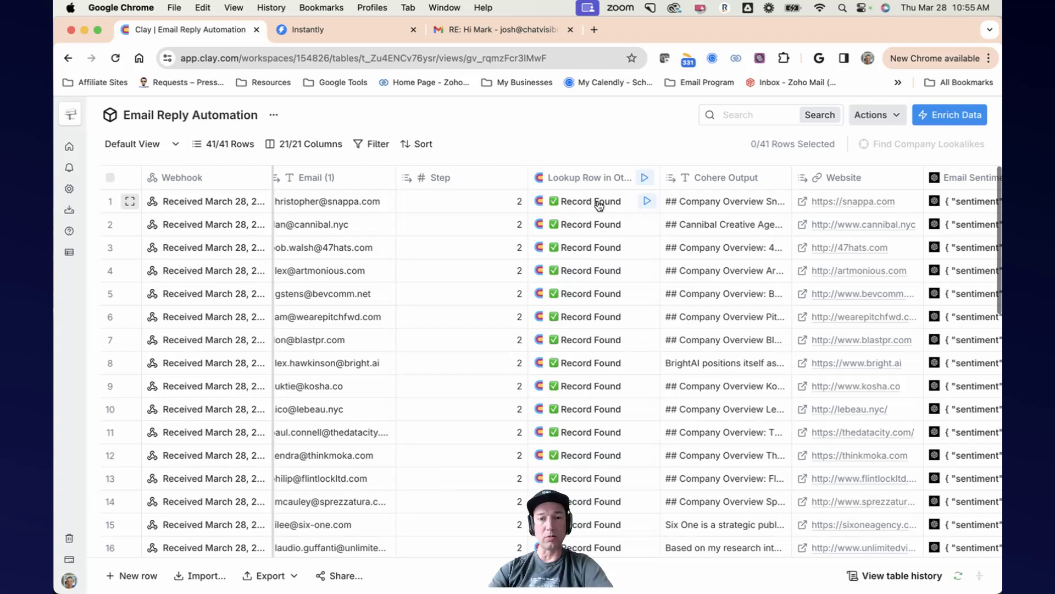
Step: Open the first row's Lookup Row cell, expand its record, and read through all returned fields before closing
{"action": "left_click", "coordinate": [598, 202]}
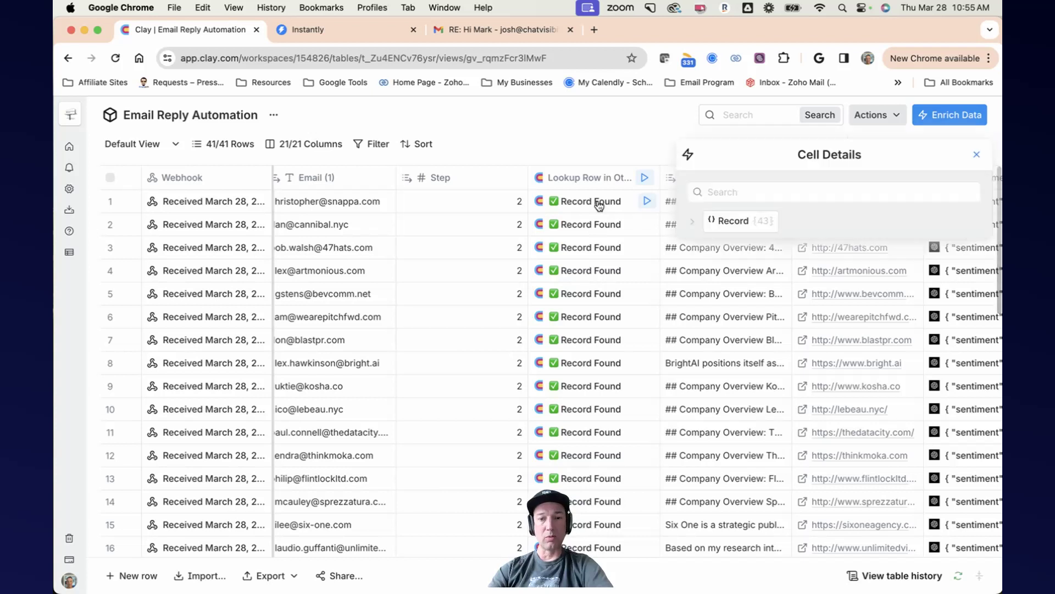
{"action": "left_click", "coordinate": [691, 224]}
{"action": "scroll", "coordinate": [876, 344], "scroll_direction": "down", "scroll_amount": 5}
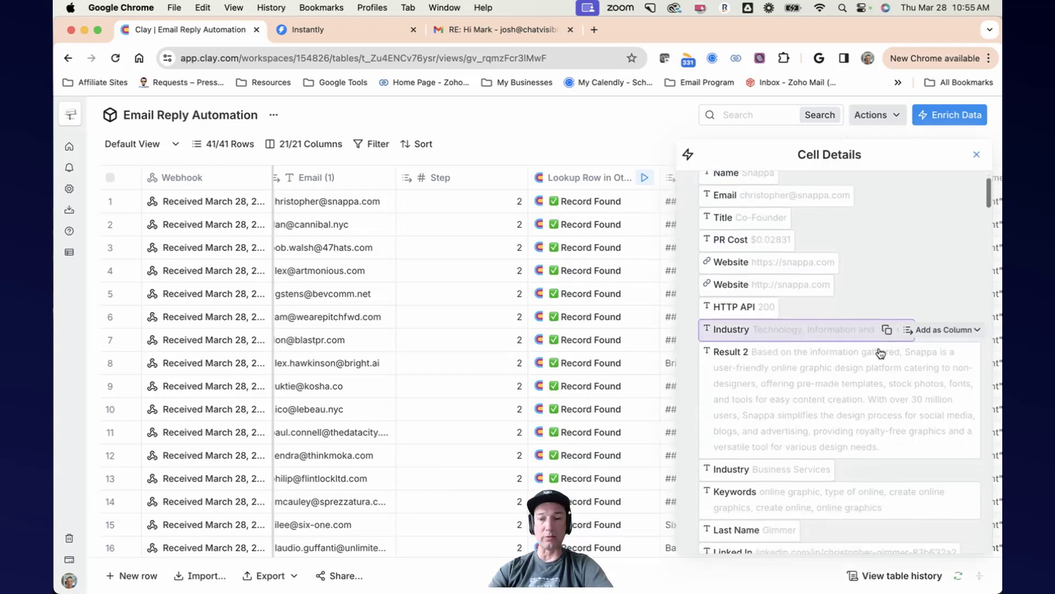
{"action": "scroll", "coordinate": [876, 343], "scroll_direction": "down", "scroll_amount": 10}
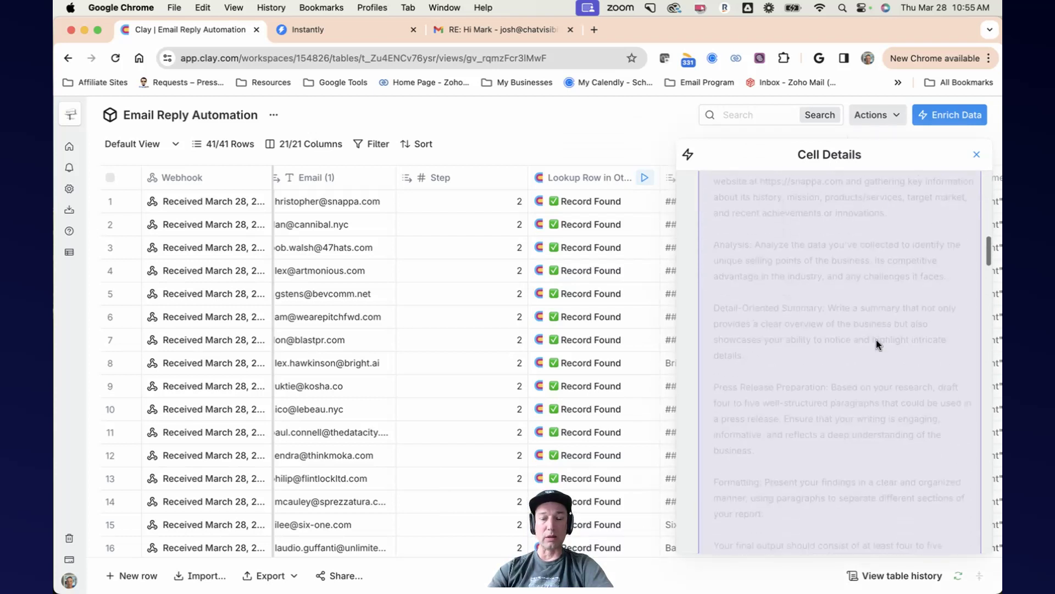
{"action": "scroll", "coordinate": [879, 344], "scroll_direction": "down", "scroll_amount": 10}
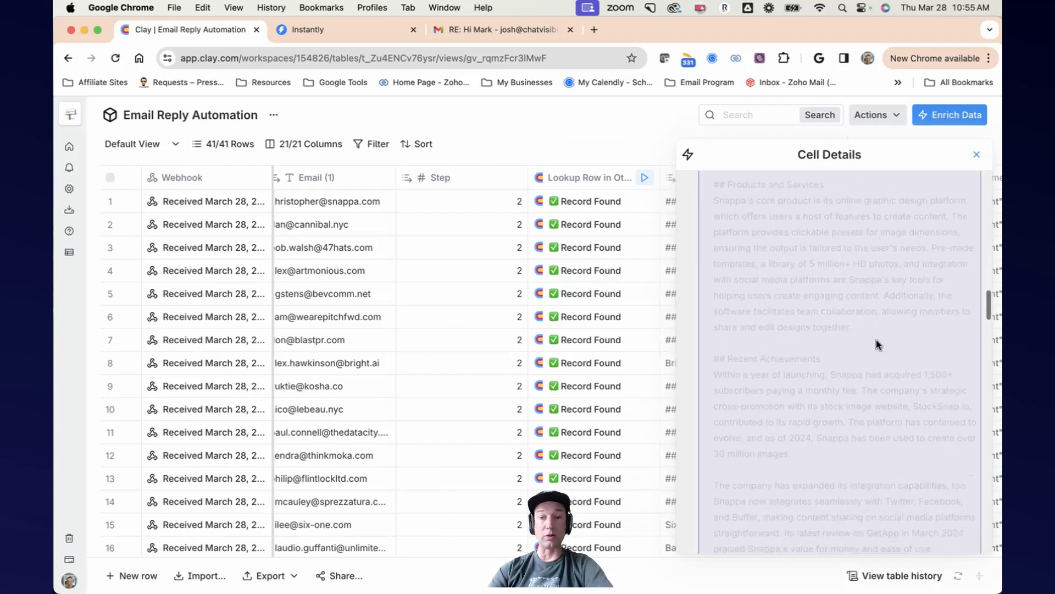
{"action": "scroll", "coordinate": [877, 345], "scroll_direction": "down", "scroll_amount": 10}
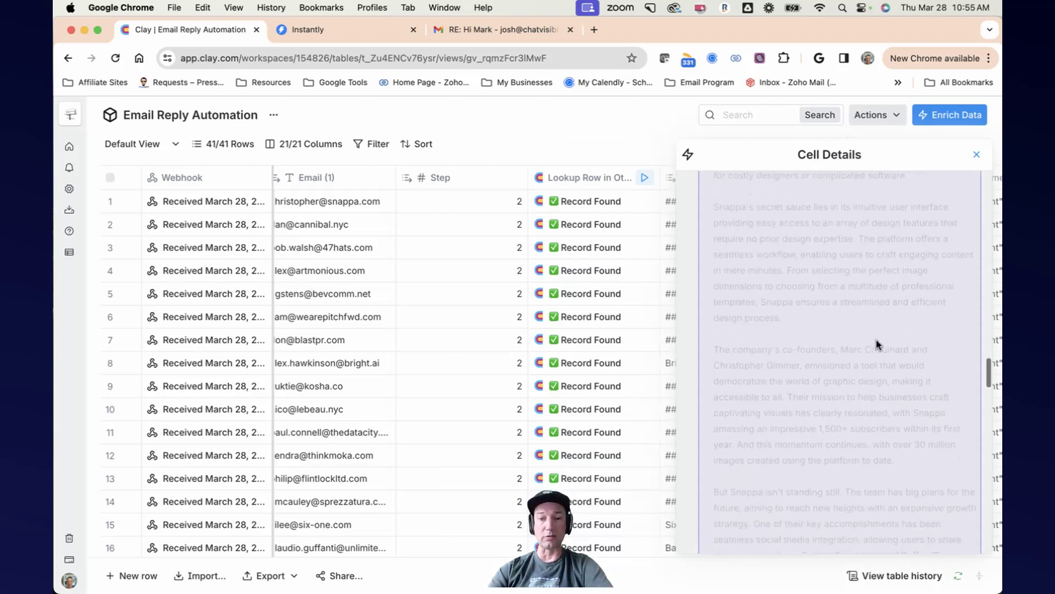
{"action": "scroll", "coordinate": [876, 343], "scroll_direction": "down", "scroll_amount": 10}
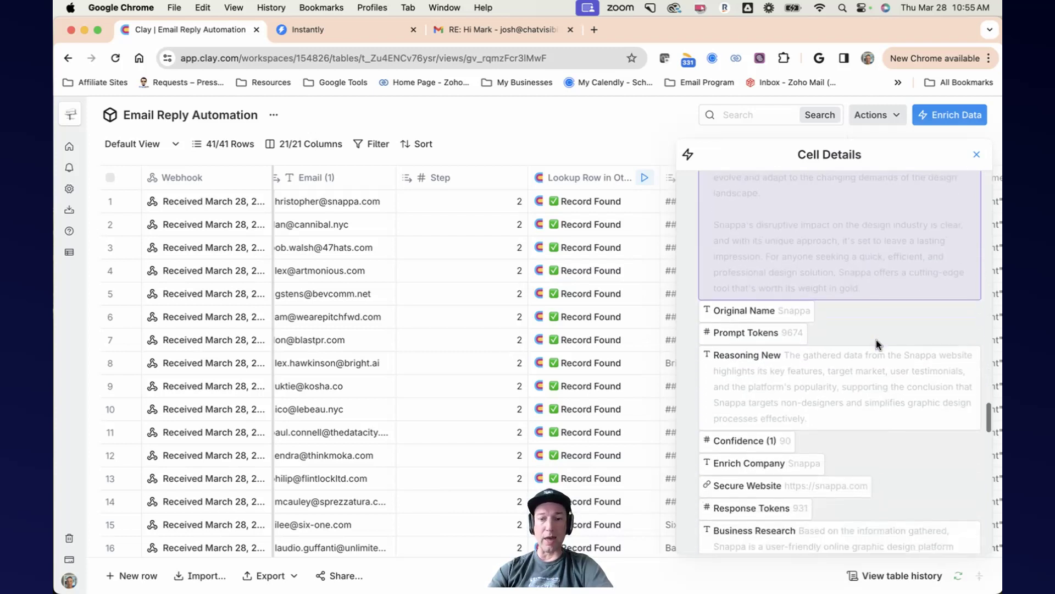
{"action": "scroll", "coordinate": [876, 340], "scroll_direction": "down", "scroll_amount": 10}
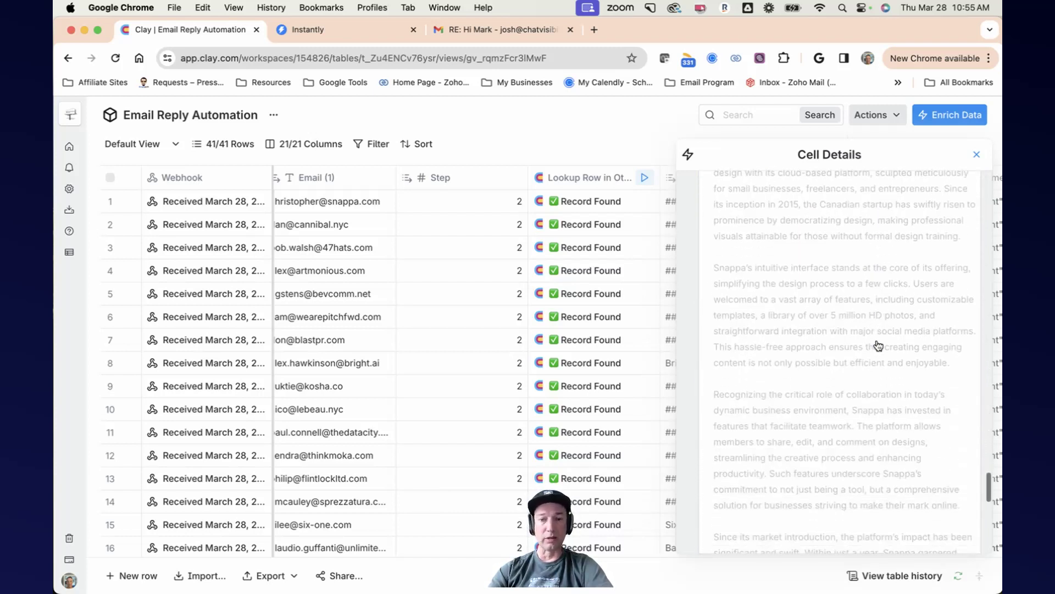
{"action": "scroll", "coordinate": [877, 339], "scroll_direction": "up", "scroll_amount": 10}
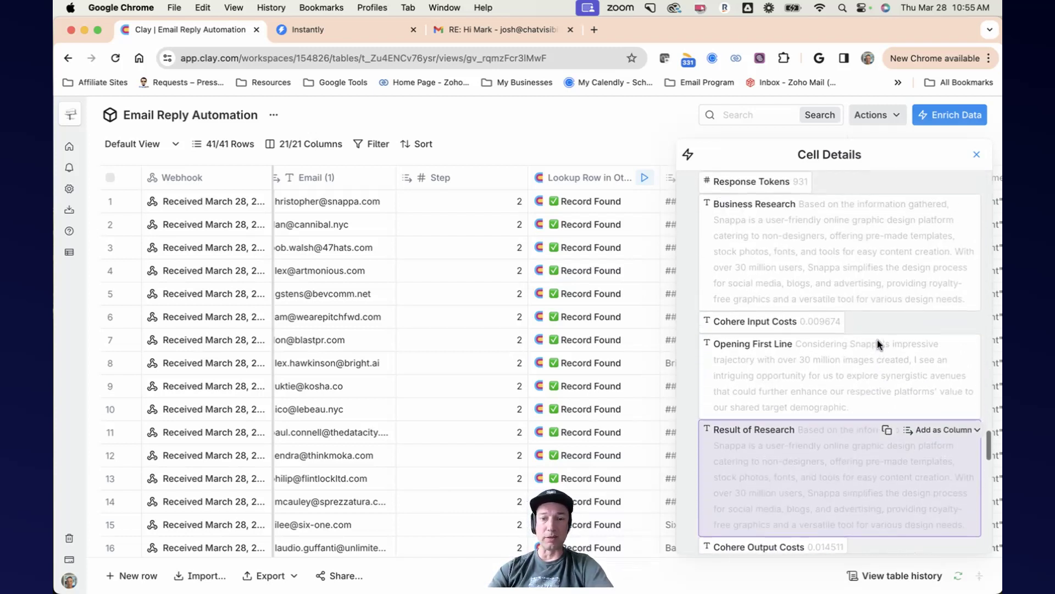
{"action": "scroll", "coordinate": [828, 255], "scroll_direction": "down", "scroll_amount": 10}
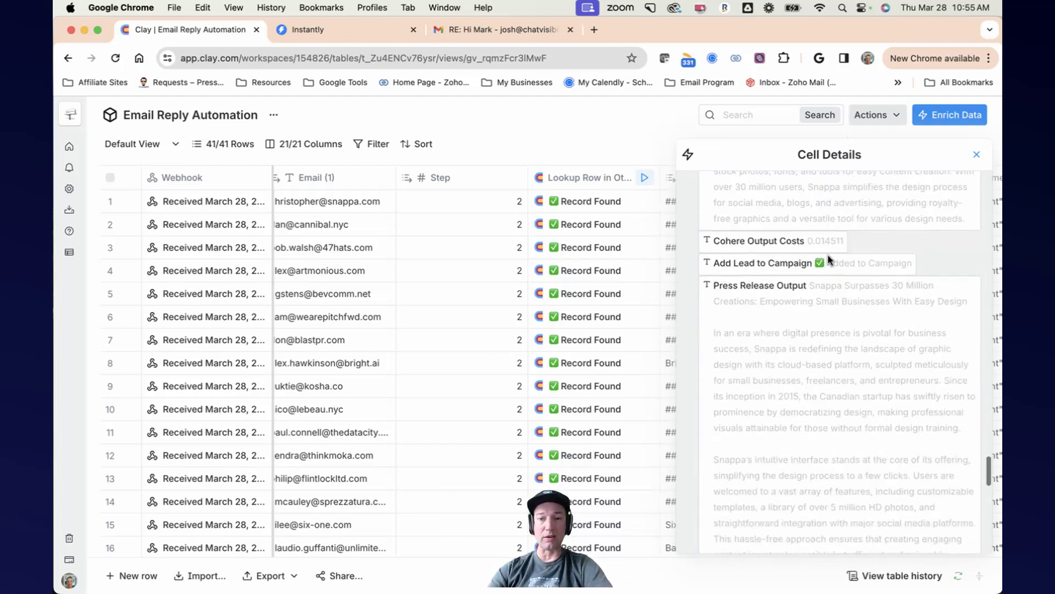
{"action": "scroll", "coordinate": [827, 255], "scroll_direction": "down", "scroll_amount": 6}
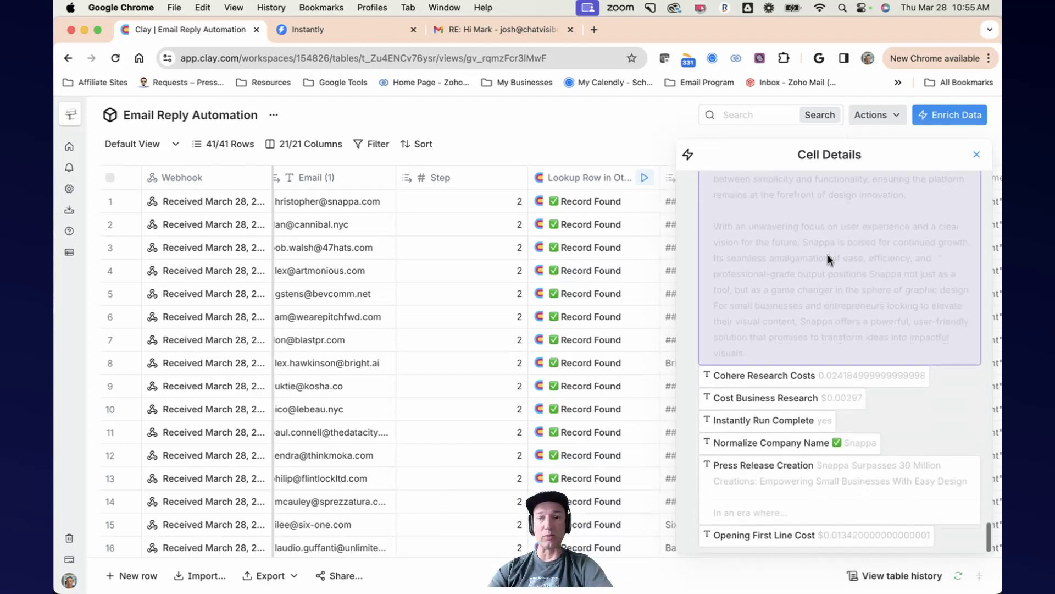
{"action": "left_click", "coordinate": [974, 156]}
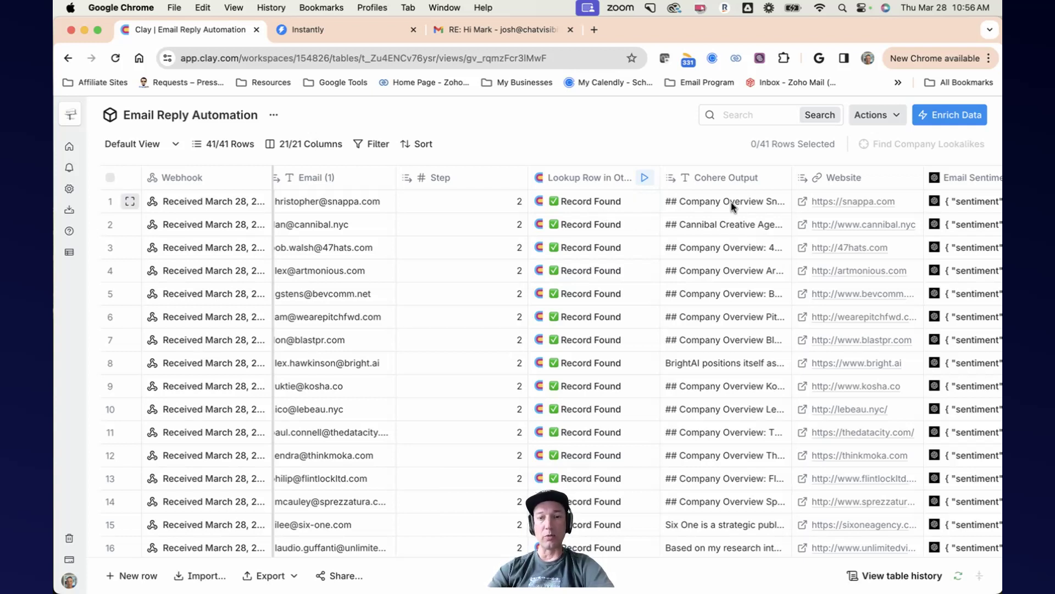
Step: Reopen the first row's Lookup Row cell details and expand the record to review its fields again
{"action": "scroll", "coordinate": [731, 202], "scroll_direction": "right", "scroll_amount": 2}
{"action": "scroll", "coordinate": [731, 203], "scroll_direction": "right", "scroll_amount": 2}
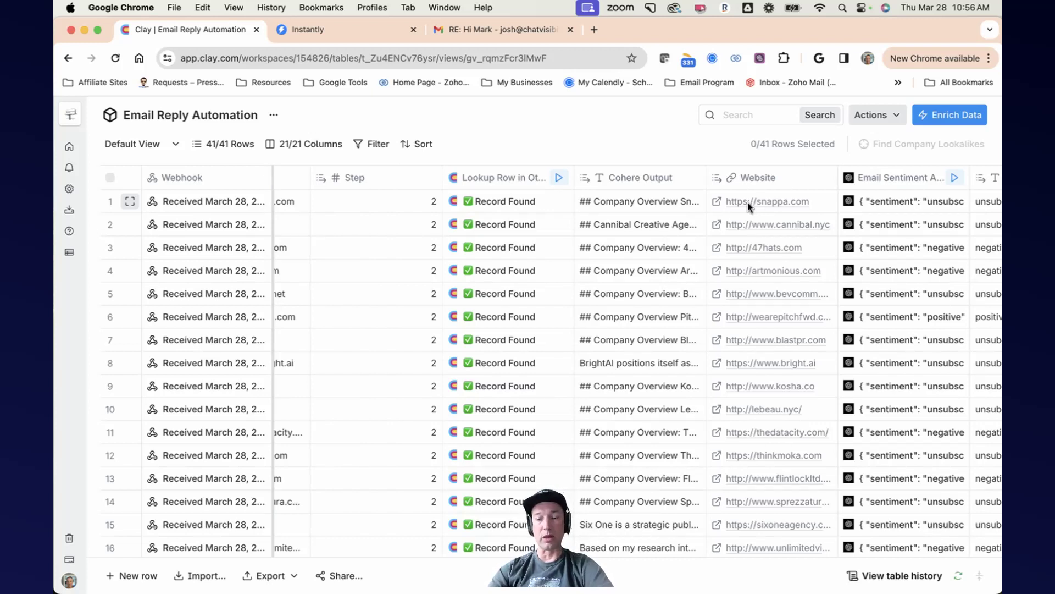
{"action": "left_click", "coordinate": [518, 204]}
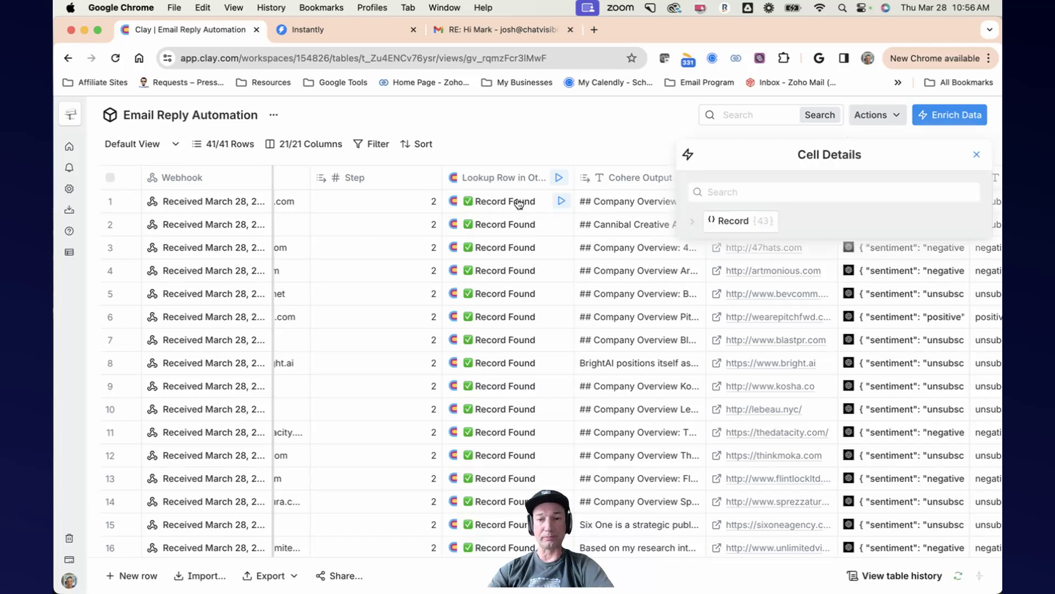
{"action": "left_click", "coordinate": [691, 228]}
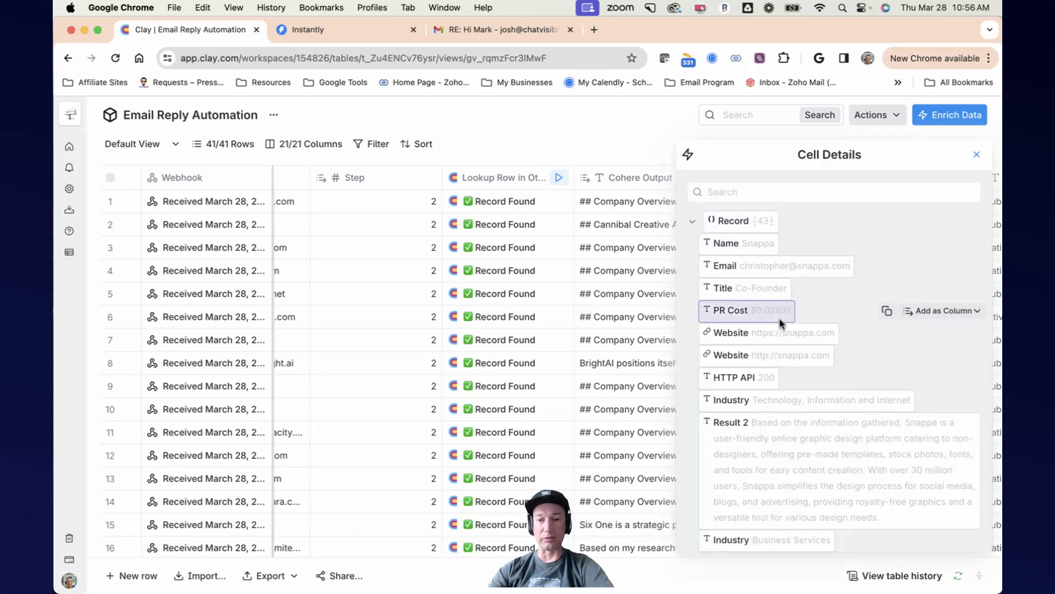
{"action": "scroll", "coordinate": [808, 335], "scroll_direction": "down", "scroll_amount": 8}
{"action": "scroll", "coordinate": [807, 333], "scroll_direction": "down", "scroll_amount": 10}
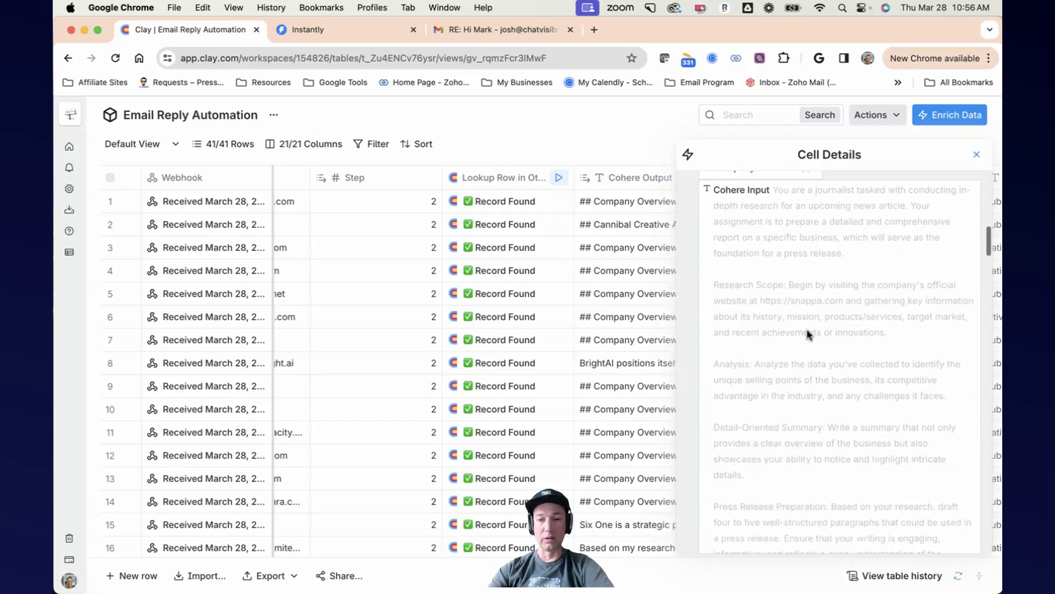
{"action": "scroll", "coordinate": [807, 333], "scroll_direction": "up", "scroll_amount": 12}
{"action": "scroll", "coordinate": [808, 333], "scroll_direction": "up", "scroll_amount": 3}
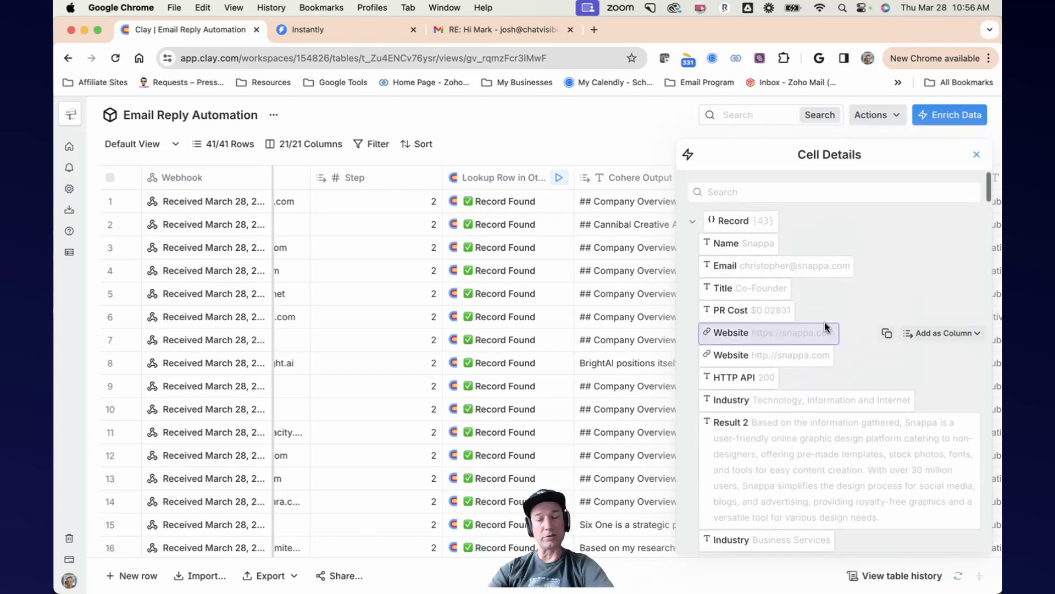
Step: Open the Email Sentiment Analysis column's settings and read through its prompt and JSON mode option, then close the panel
{"action": "left_click", "coordinate": [978, 155]}
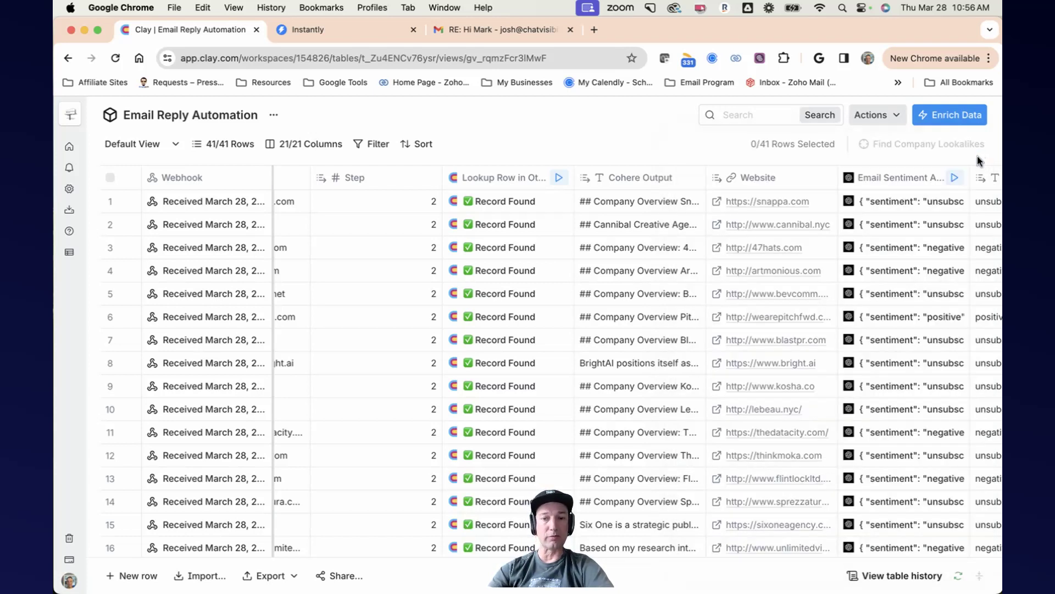
{"action": "scroll", "coordinate": [757, 198], "scroll_direction": "right", "scroll_amount": 6}
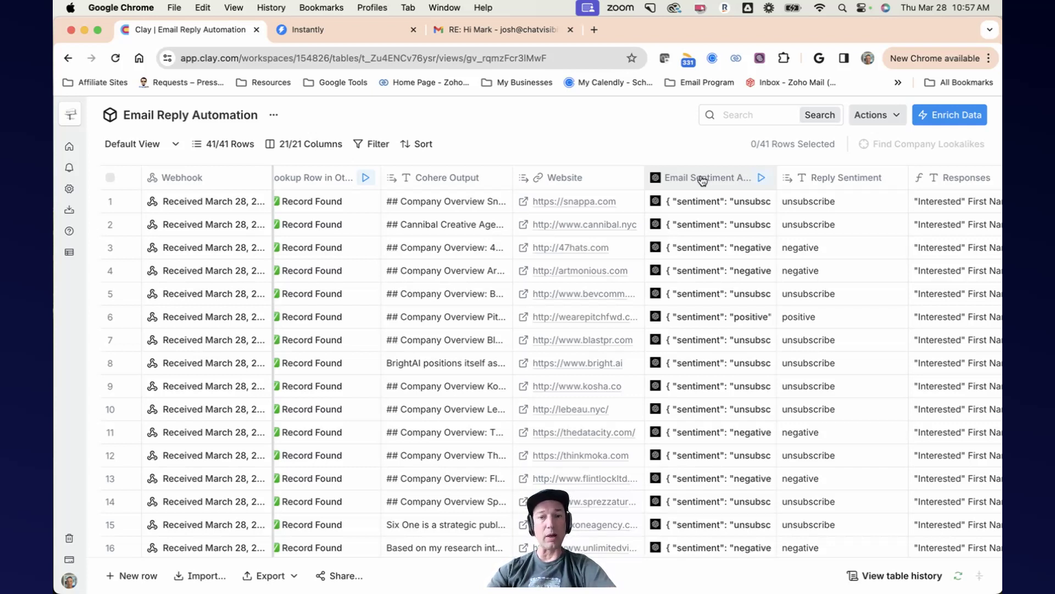
{"action": "left_click", "coordinate": [702, 179]}
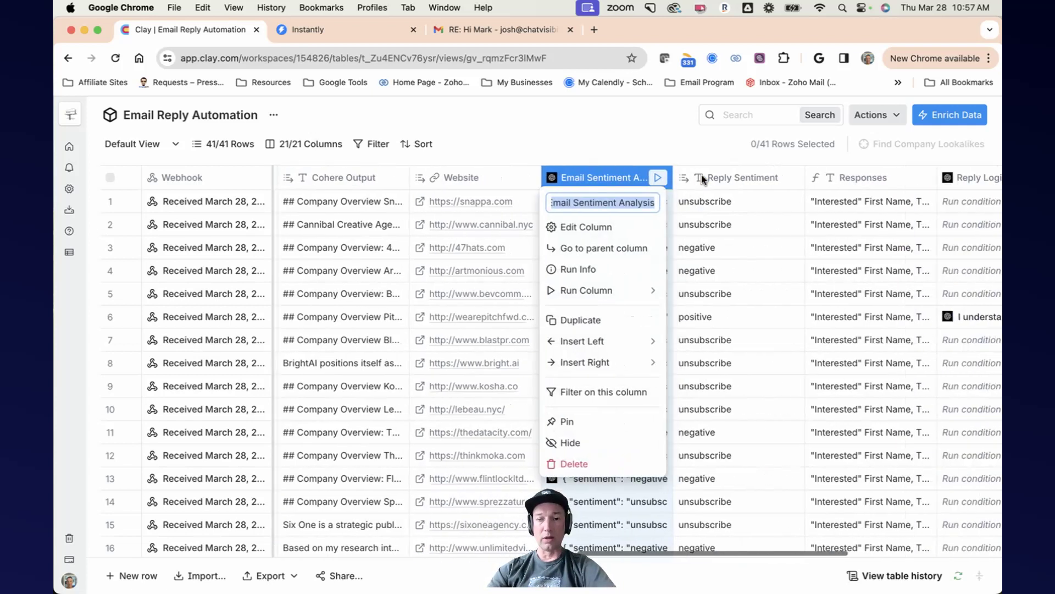
{"action": "left_click", "coordinate": [610, 232]}
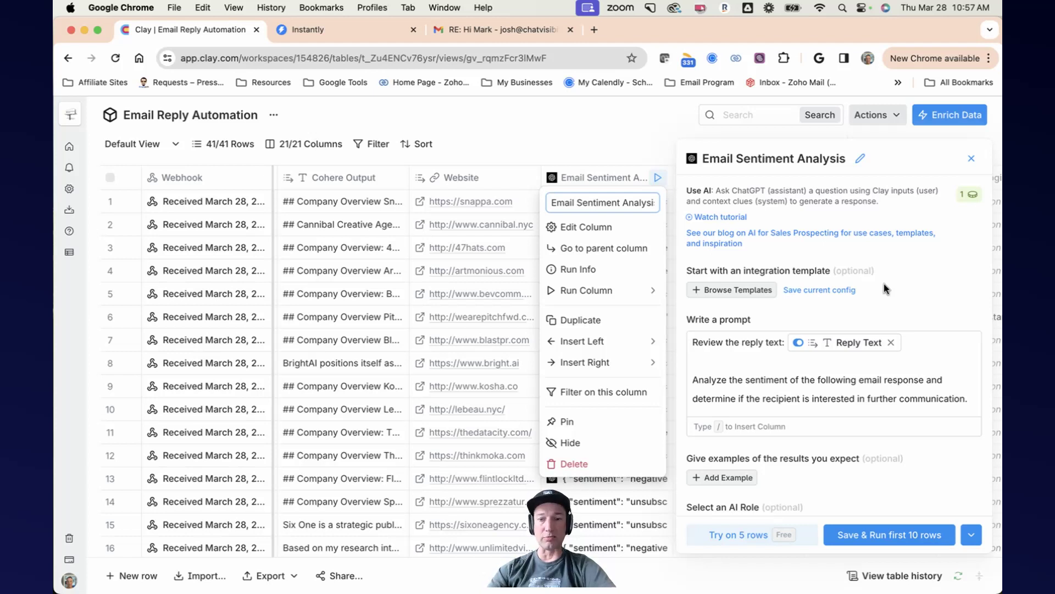
{"action": "scroll", "coordinate": [884, 283], "scroll_direction": "down", "scroll_amount": 1}
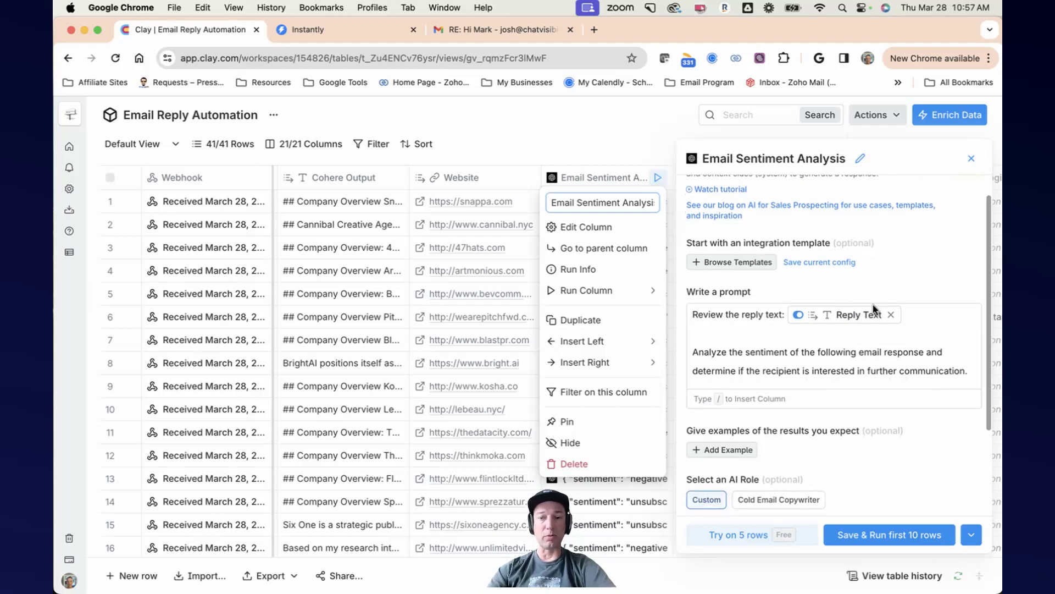
{"action": "mouse_move", "coordinate": [854, 318]}
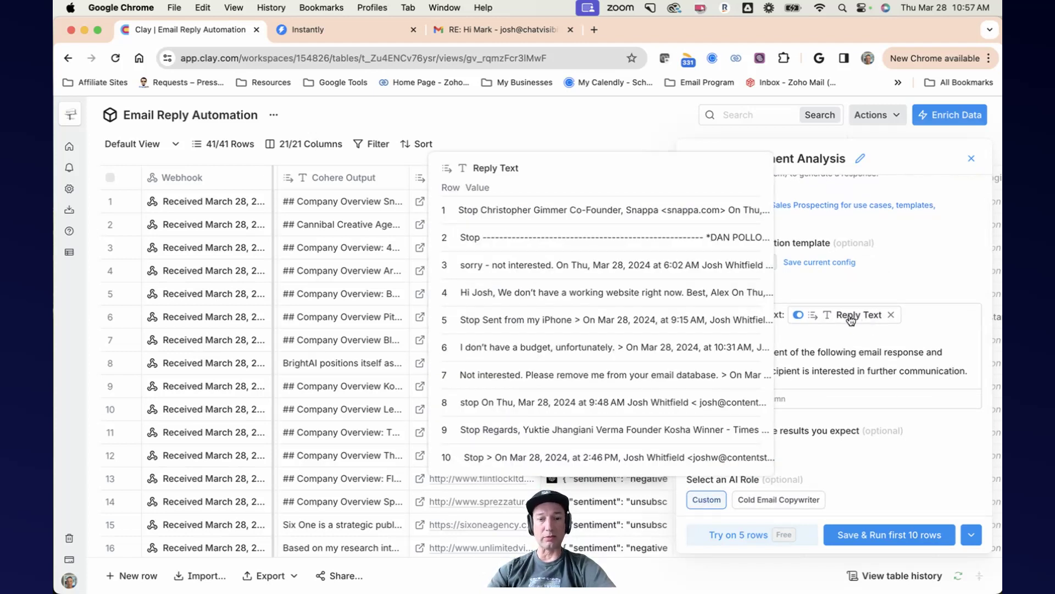
{"action": "scroll", "coordinate": [933, 335], "scroll_direction": "down", "scroll_amount": 5}
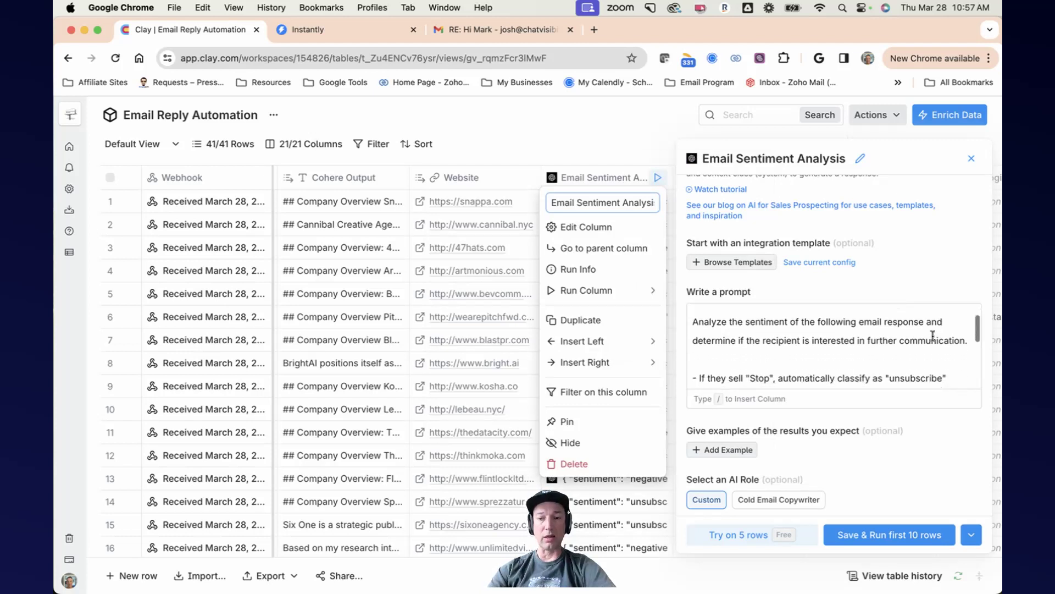
{"action": "scroll", "coordinate": [932, 336], "scroll_direction": "down", "scroll_amount": 1}
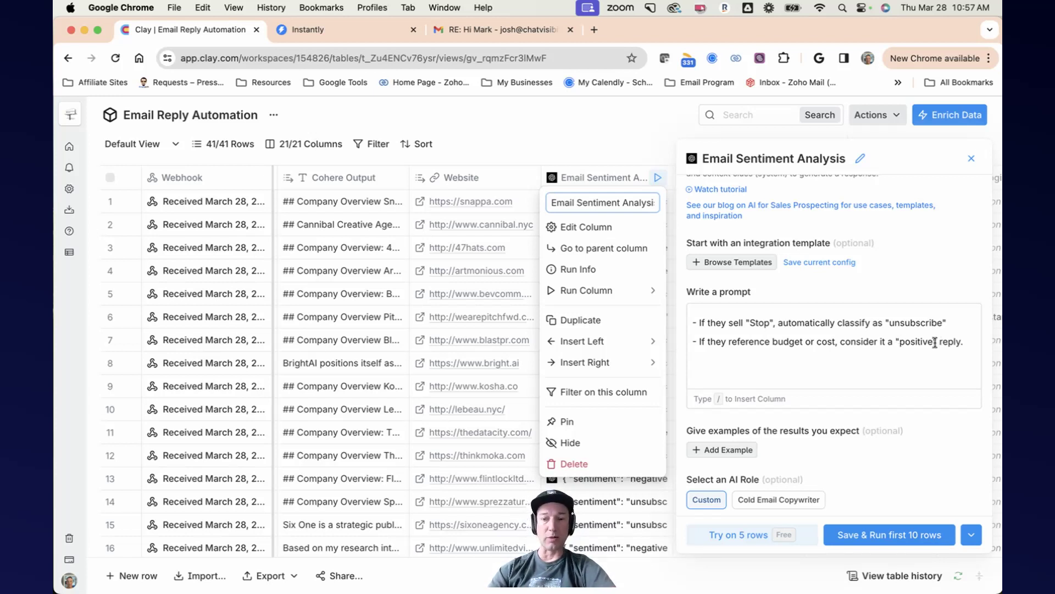
{"action": "scroll", "coordinate": [935, 342], "scroll_direction": "down", "scroll_amount": 5}
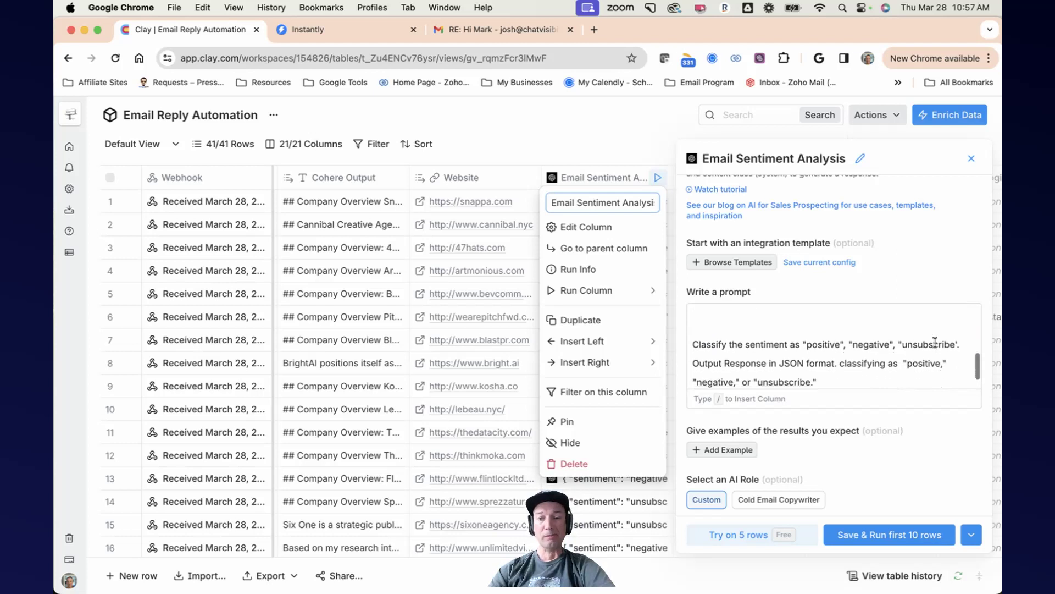
{"action": "scroll", "coordinate": [935, 342], "scroll_direction": "up", "scroll_amount": 3}
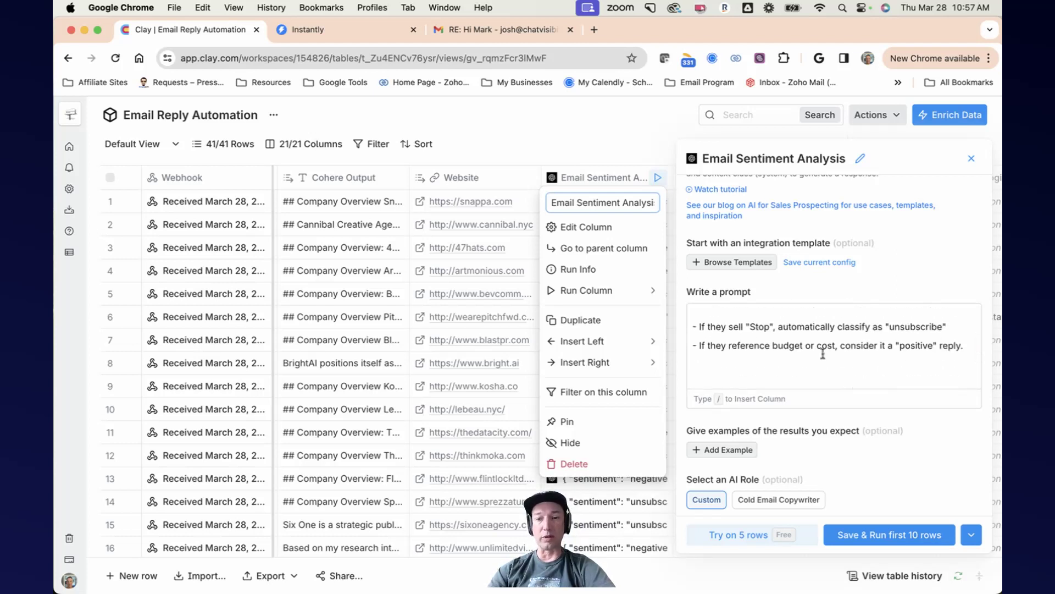
{"action": "scroll", "coordinate": [839, 354], "scroll_direction": "down", "scroll_amount": 5}
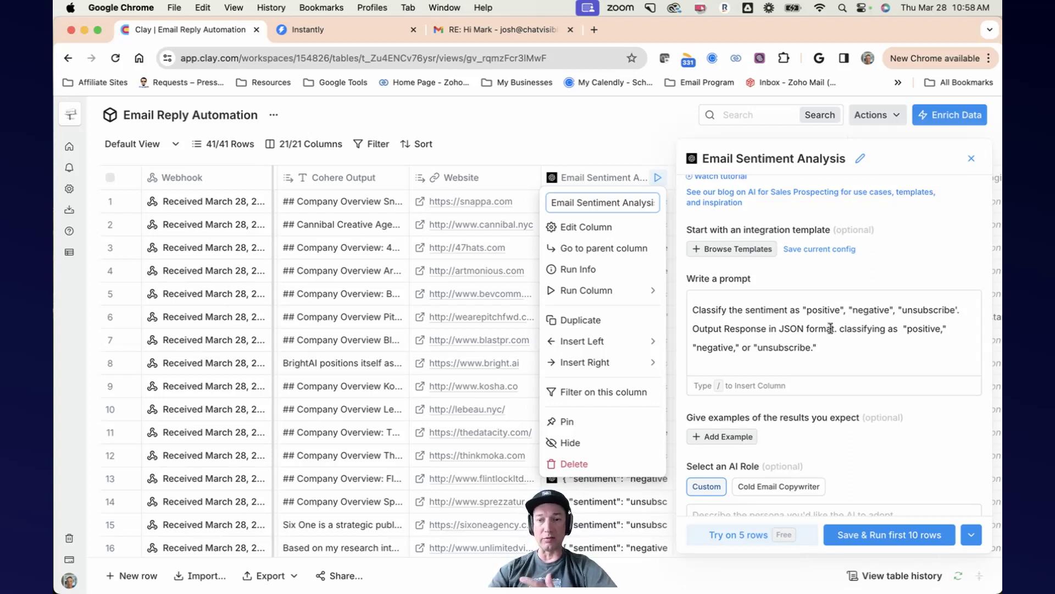
{"action": "scroll", "coordinate": [831, 329], "scroll_direction": "down", "scroll_amount": 4}
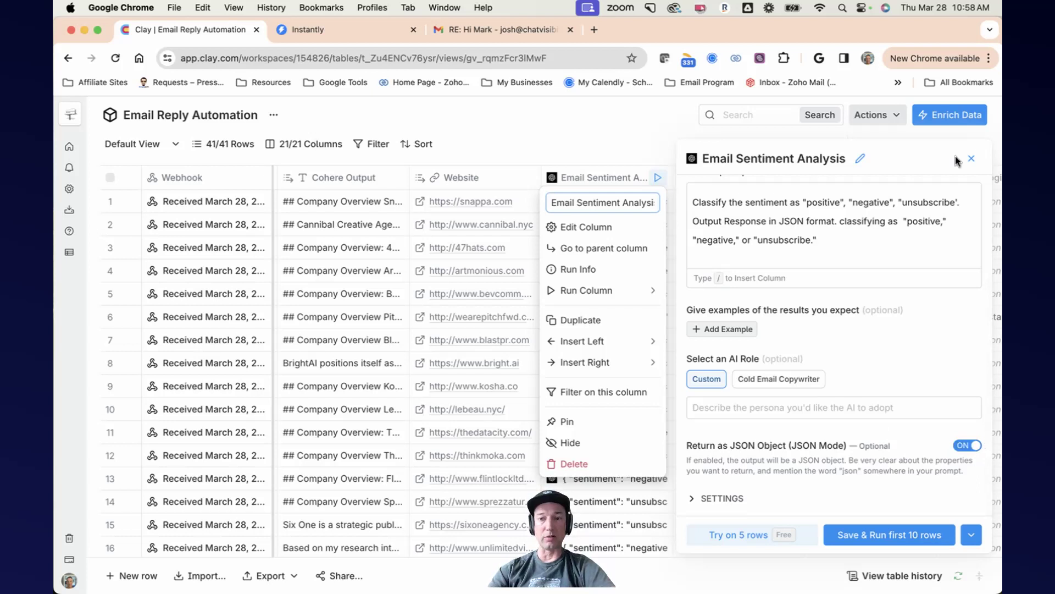
{"action": "left_click", "coordinate": [972, 161]}
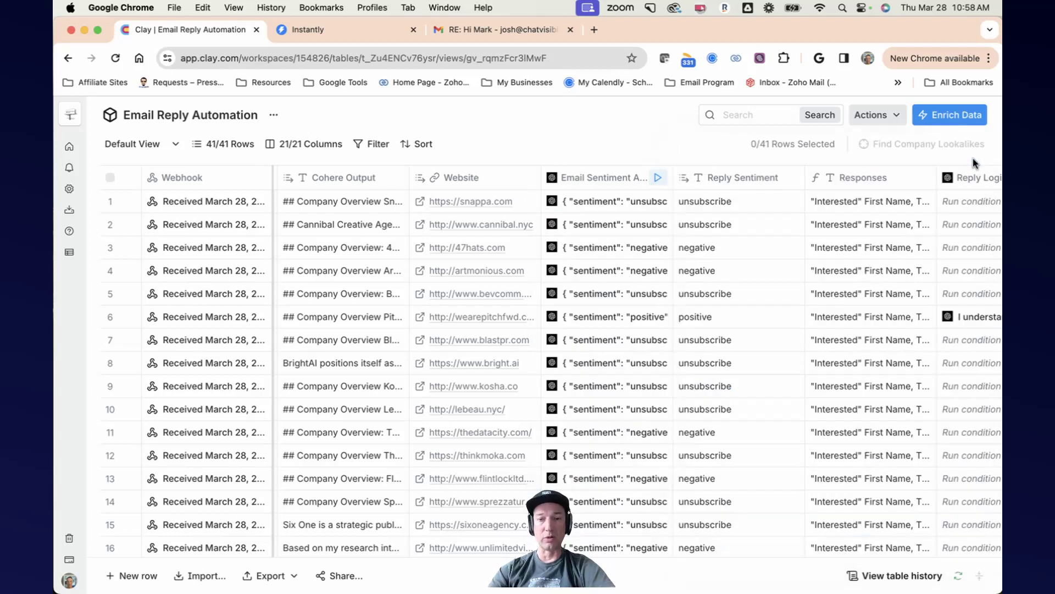
Step: Open the first row's Email Sentiment Analysis cell details and expand its Response record before closing
{"action": "left_click", "coordinate": [629, 205]}
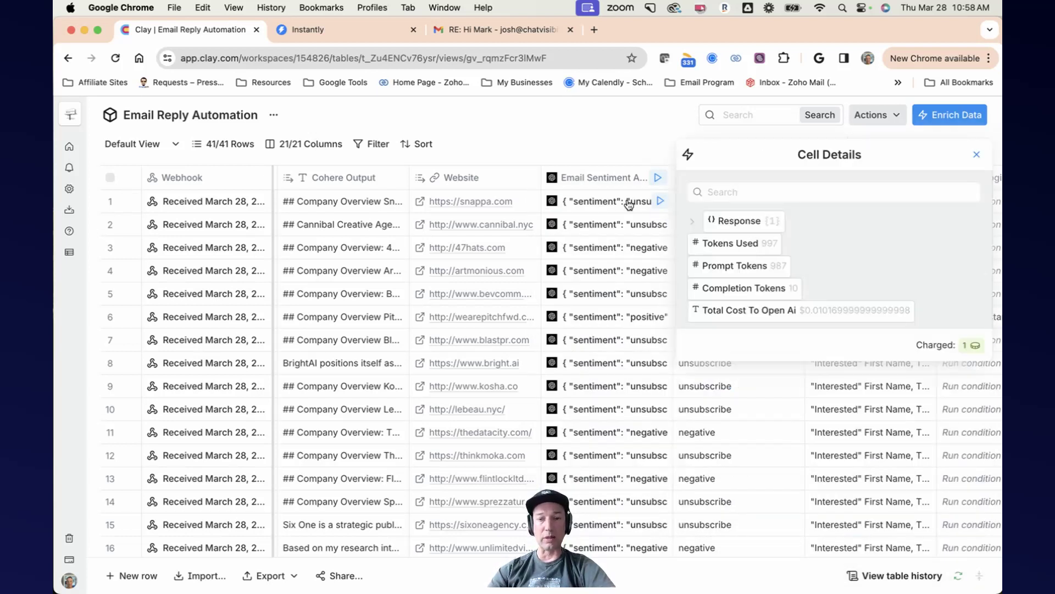
{"action": "left_click", "coordinate": [690, 222]}
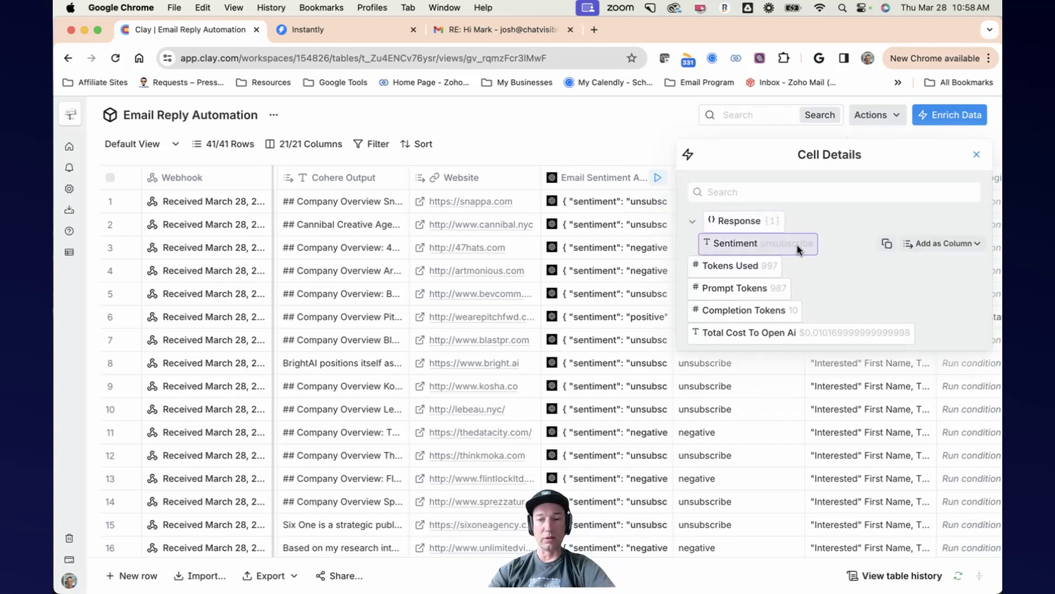
{"action": "left_click", "coordinate": [976, 156]}
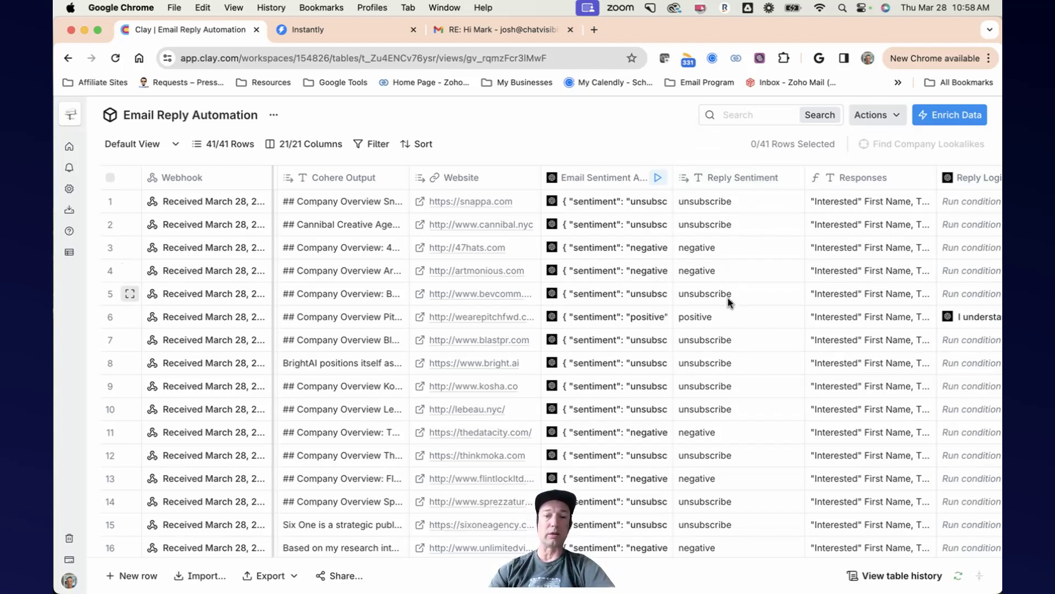
Step: Scroll through all rows and across the columns to review the reply sentiment results
{"action": "scroll", "coordinate": [732, 309], "scroll_direction": "down", "scroll_amount": 10}
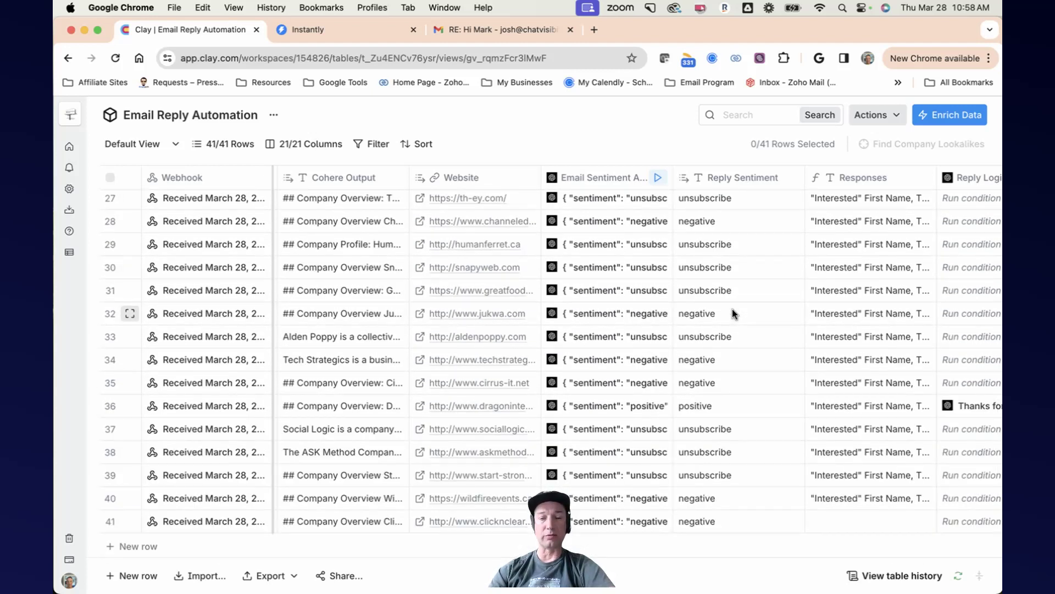
{"action": "scroll", "coordinate": [732, 314], "scroll_direction": "up", "scroll_amount": 2}
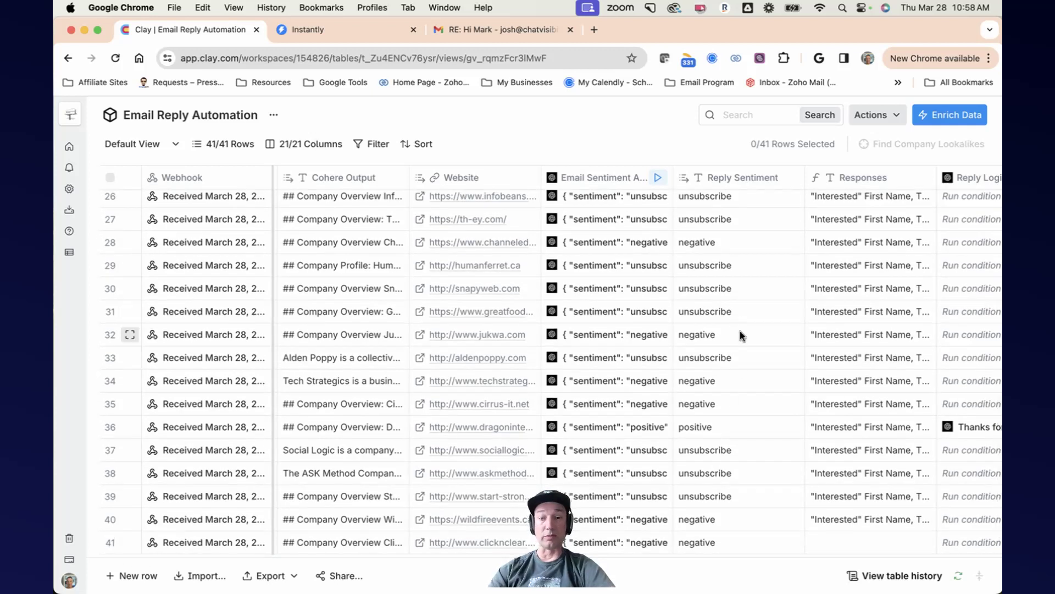
{"action": "scroll", "coordinate": [738, 330], "scroll_direction": "up", "scroll_amount": 10}
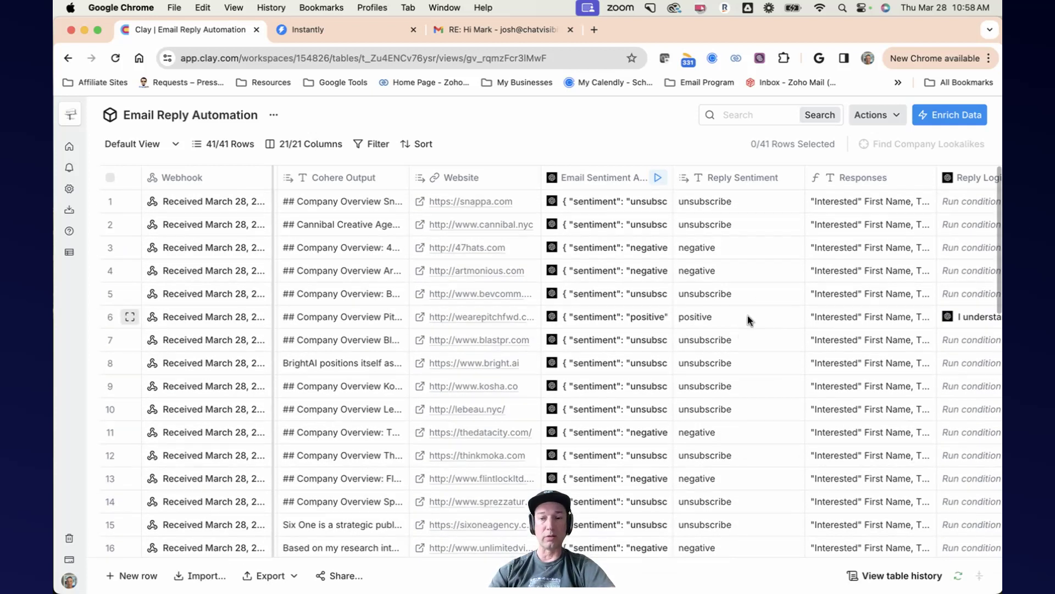
{"action": "scroll", "coordinate": [771, 259], "scroll_direction": "right", "scroll_amount": 5}
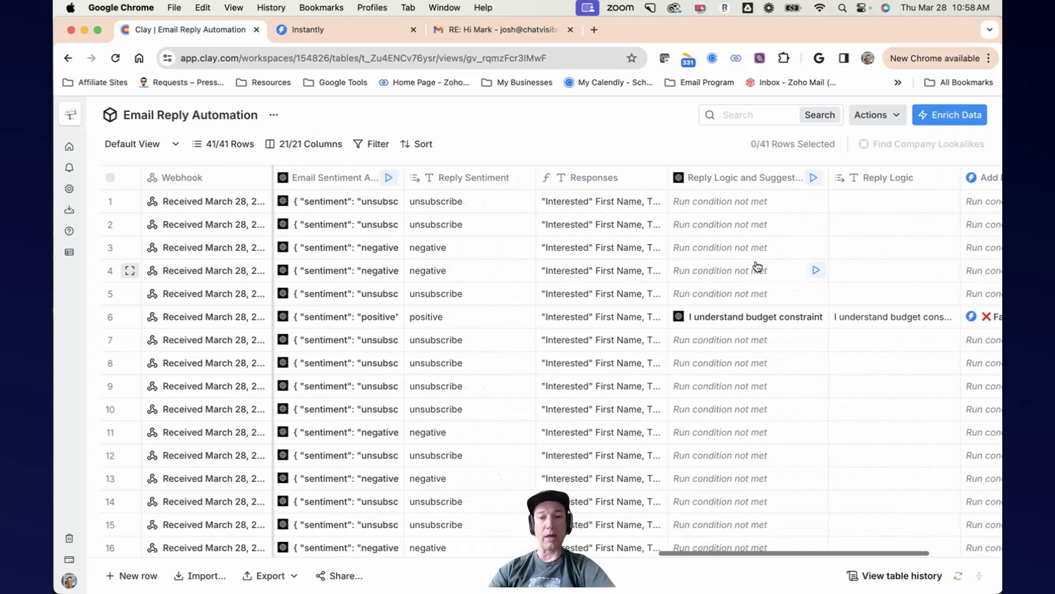
Step: Open the Responses column's settings and scroll through its reply templates, then close the panel
{"action": "scroll", "coordinate": [626, 183], "scroll_direction": "left", "scroll_amount": 1}
{"action": "left_click", "coordinate": [625, 183]}
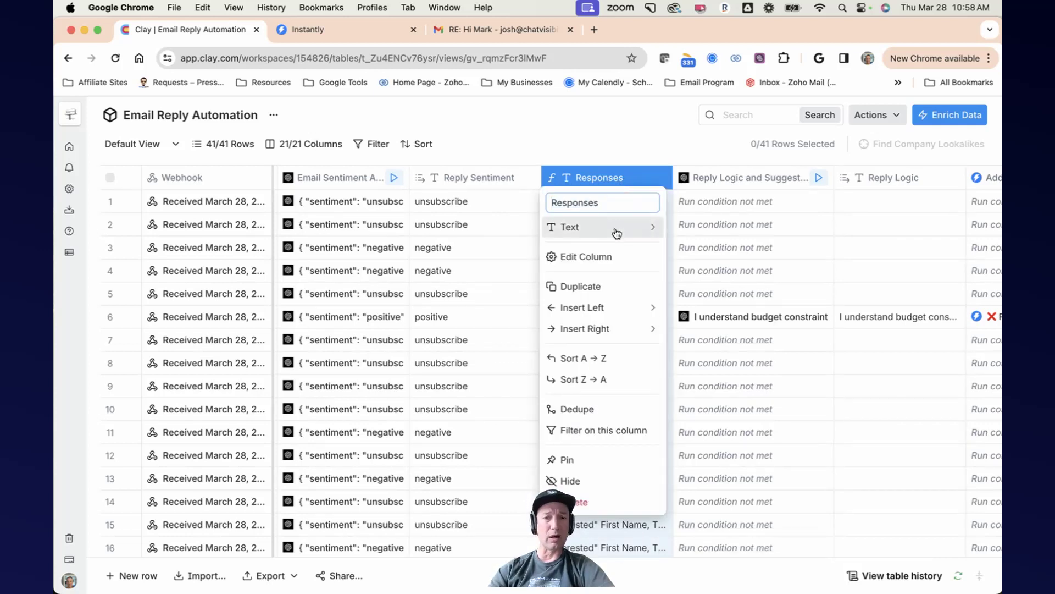
{"action": "mouse_move", "coordinate": [617, 234]}
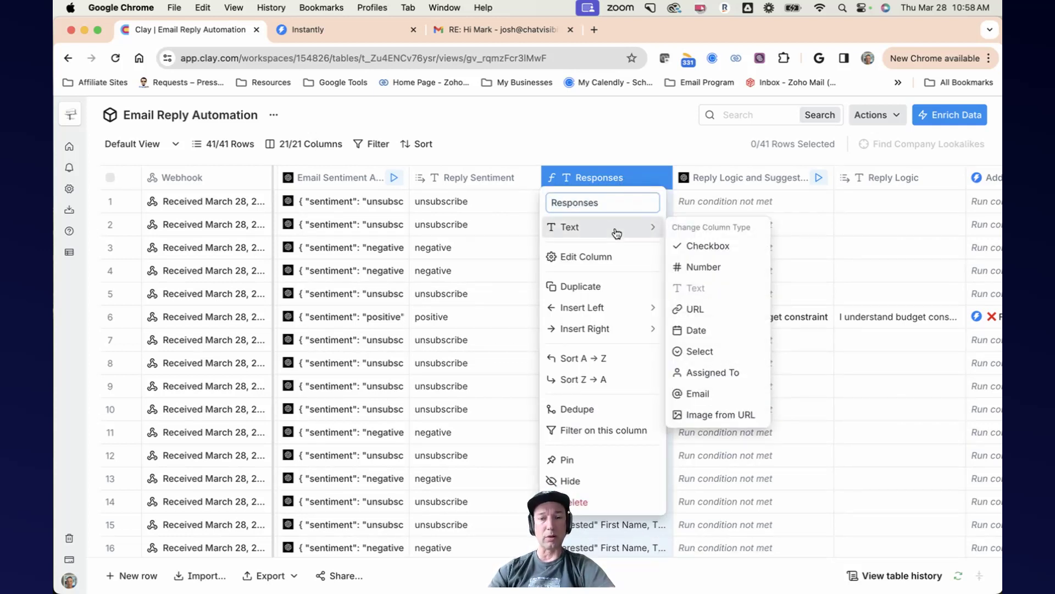
{"action": "left_click", "coordinate": [616, 261]}
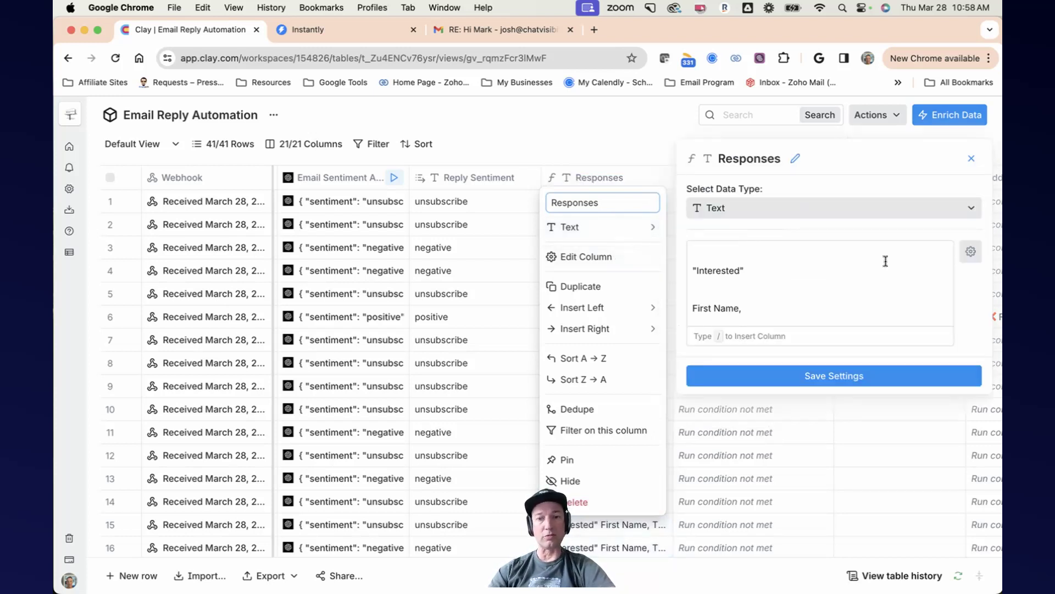
{"action": "scroll", "coordinate": [829, 285], "scroll_direction": "down", "scroll_amount": 1}
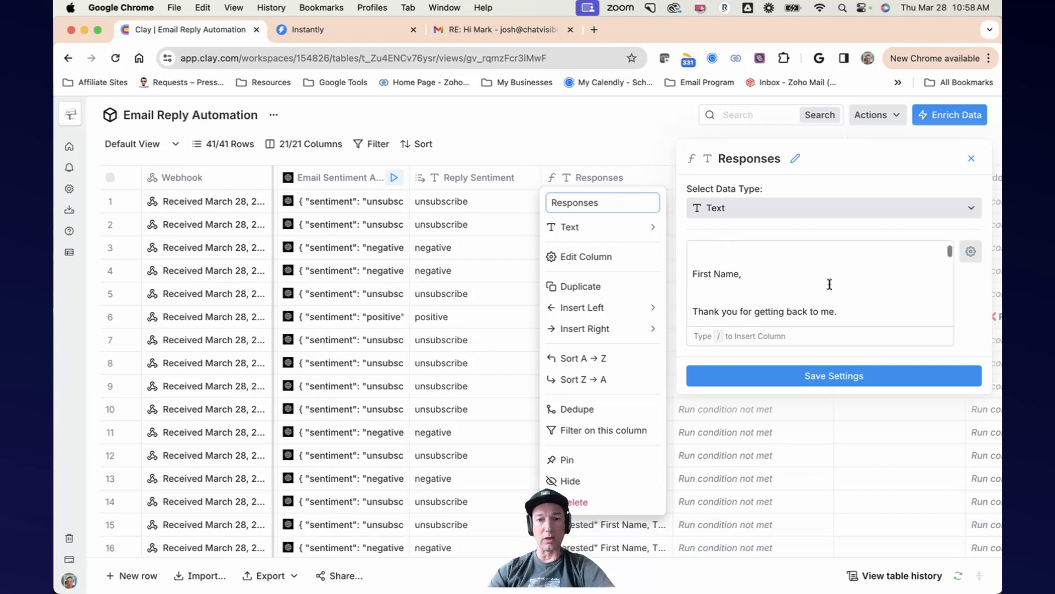
{"action": "scroll", "coordinate": [829, 285], "scroll_direction": "down", "scroll_amount": 2}
{"action": "scroll", "coordinate": [819, 284], "scroll_direction": "up", "scroll_amount": 3}
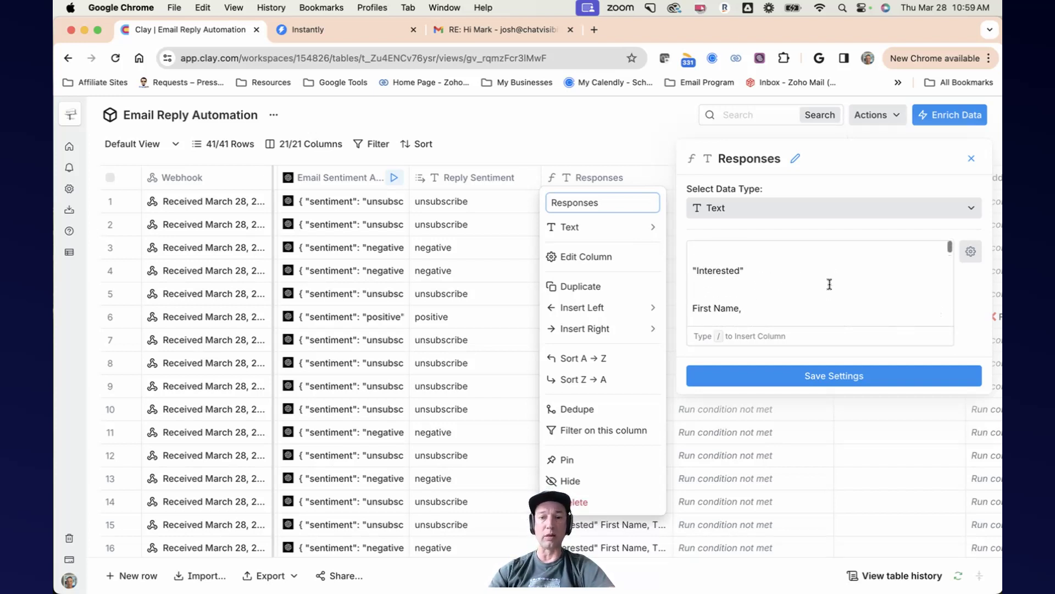
{"action": "scroll", "coordinate": [806, 284], "scroll_direction": "down", "scroll_amount": 1}
{"action": "scroll", "coordinate": [806, 285], "scroll_direction": "down", "scroll_amount": 3}
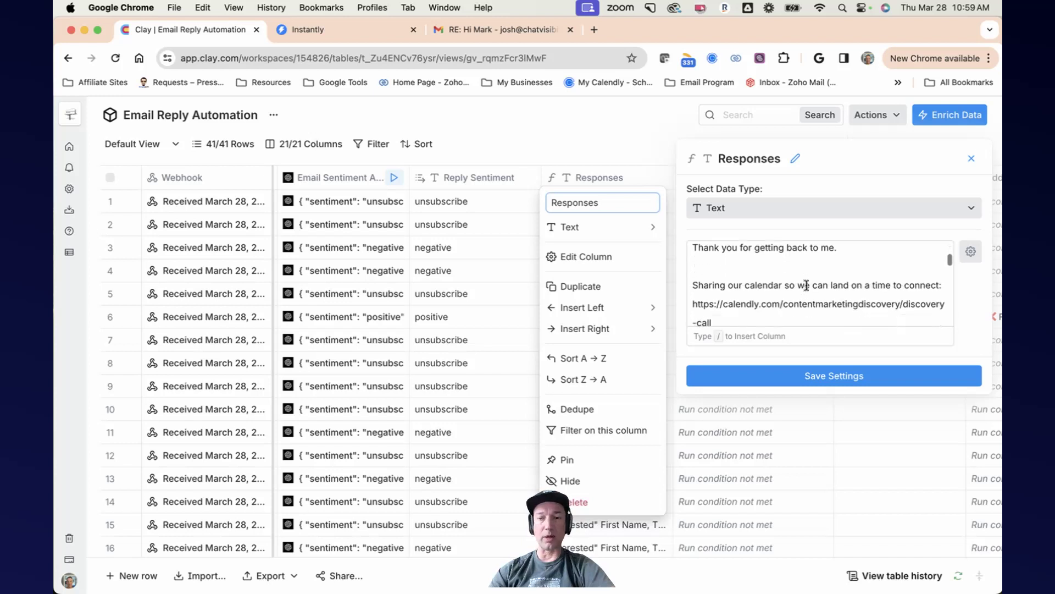
{"action": "scroll", "coordinate": [844, 283], "scroll_direction": "down", "scroll_amount": 2}
{"action": "scroll", "coordinate": [845, 284], "scroll_direction": "up", "scroll_amount": 2}
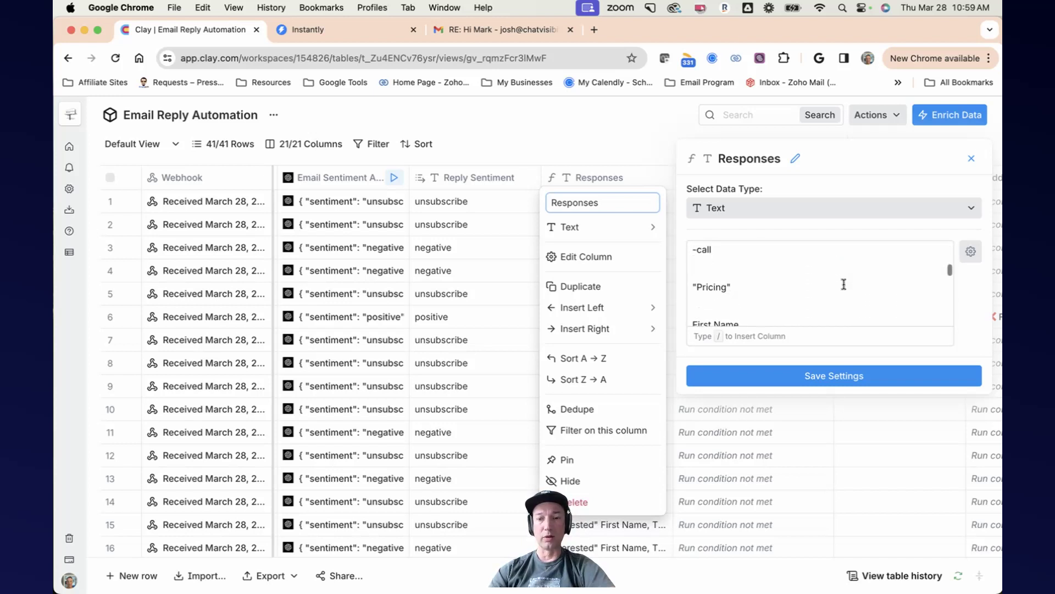
{"action": "scroll", "coordinate": [844, 285], "scroll_direction": "down", "scroll_amount": 3}
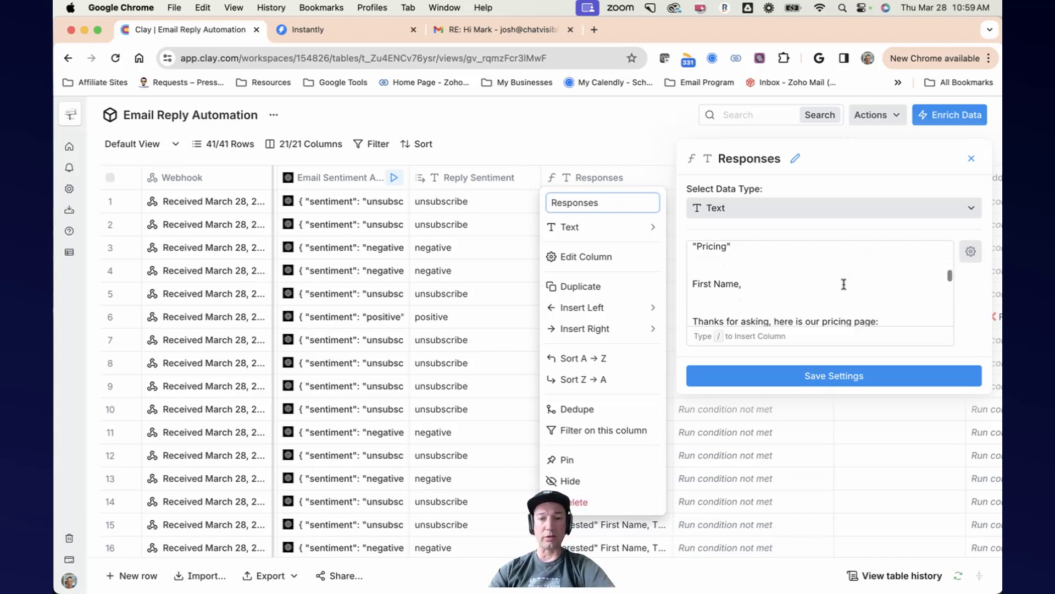
{"action": "scroll", "coordinate": [844, 285], "scroll_direction": "down", "scroll_amount": 2}
{"action": "scroll", "coordinate": [834, 285], "scroll_direction": "down", "scroll_amount": 3}
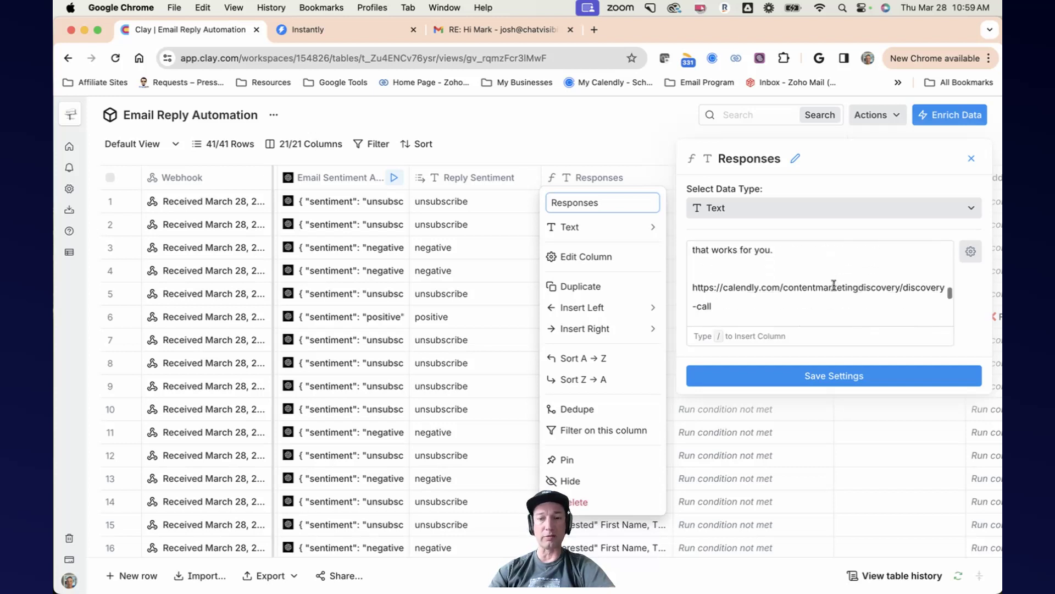
{"action": "scroll", "coordinate": [834, 286], "scroll_direction": "down", "scroll_amount": 4}
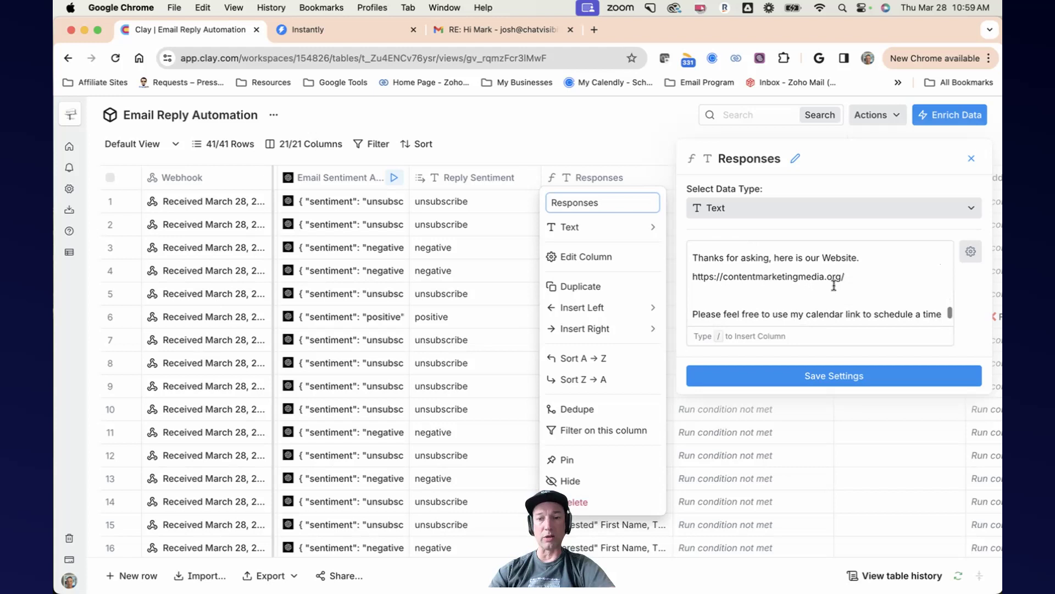
{"action": "scroll", "coordinate": [834, 285], "scroll_direction": "up", "scroll_amount": 2}
{"action": "scroll", "coordinate": [834, 286], "scroll_direction": "down", "scroll_amount": 3}
{"action": "scroll", "coordinate": [834, 286], "scroll_direction": "down", "scroll_amount": 2}
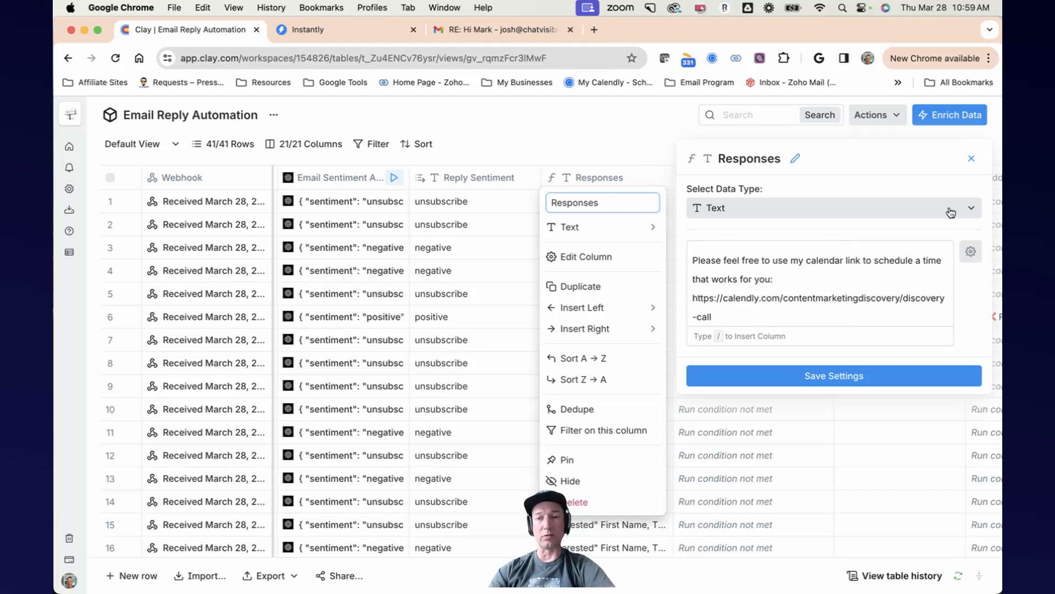
{"action": "left_click", "coordinate": [971, 159]}
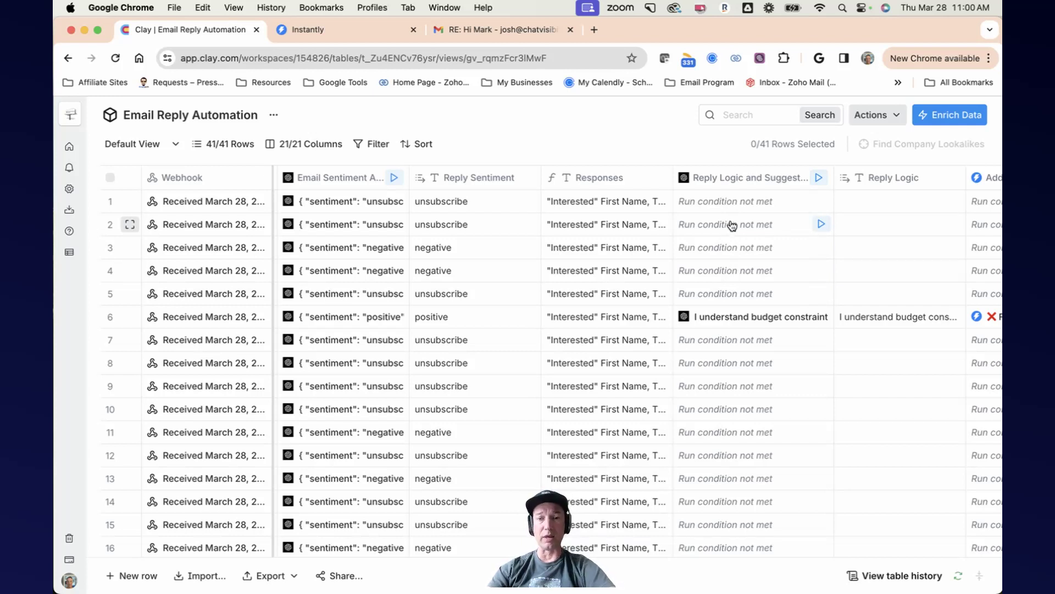
Step: Open the Reply Logic and Suggestions column's settings and read through its prompt and AI role, then close the panel
{"action": "scroll", "coordinate": [732, 223], "scroll_direction": "right", "scroll_amount": 1}
{"action": "scroll", "coordinate": [729, 224], "scroll_direction": "left", "scroll_amount": 1}
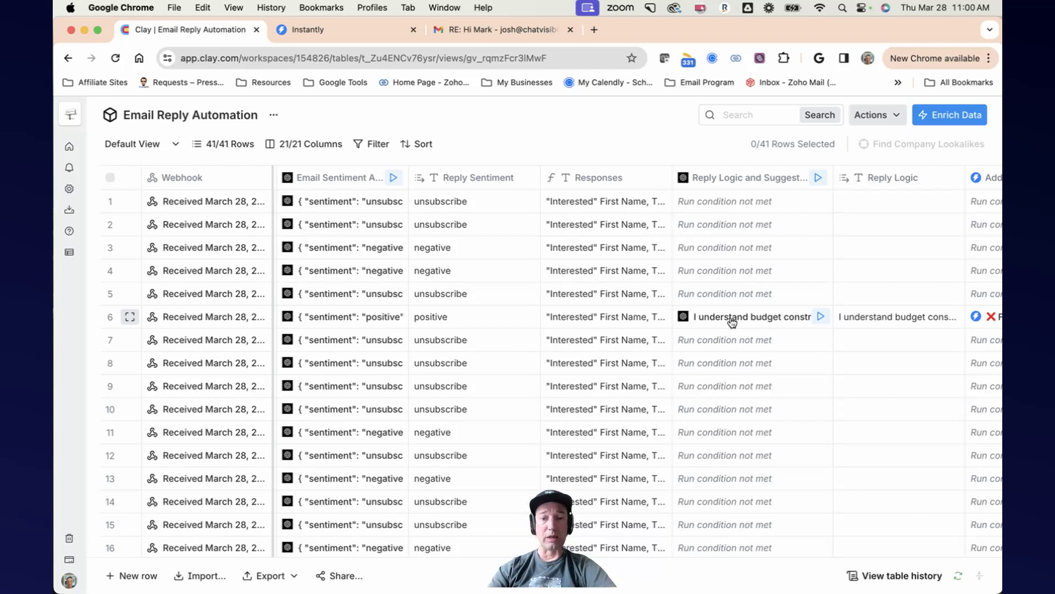
{"action": "left_click", "coordinate": [747, 185]}
{"action": "left_click", "coordinate": [601, 233]}
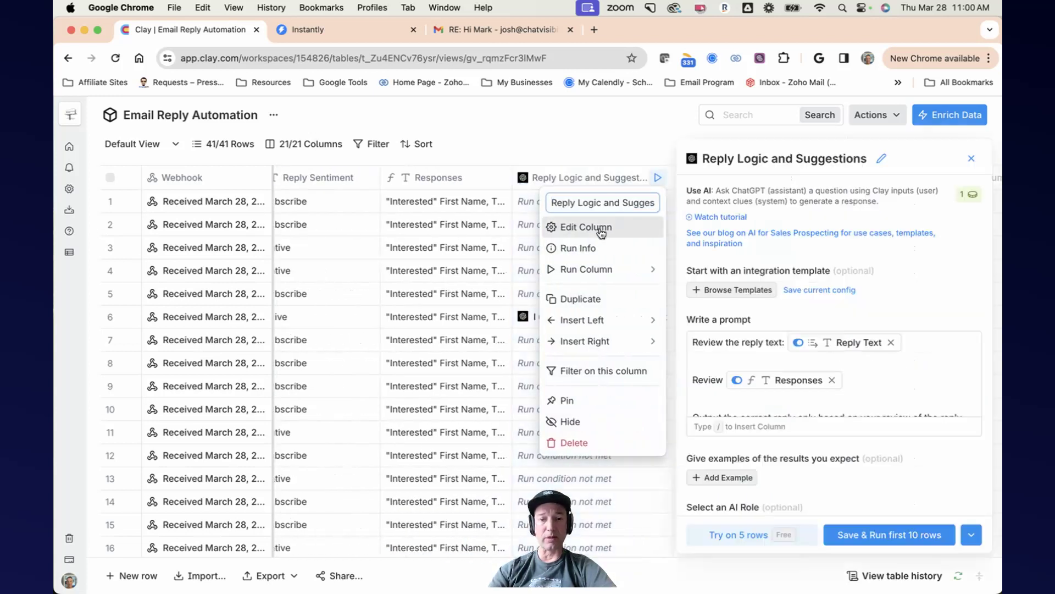
{"action": "scroll", "coordinate": [820, 449], "scroll_direction": "down", "scroll_amount": 1}
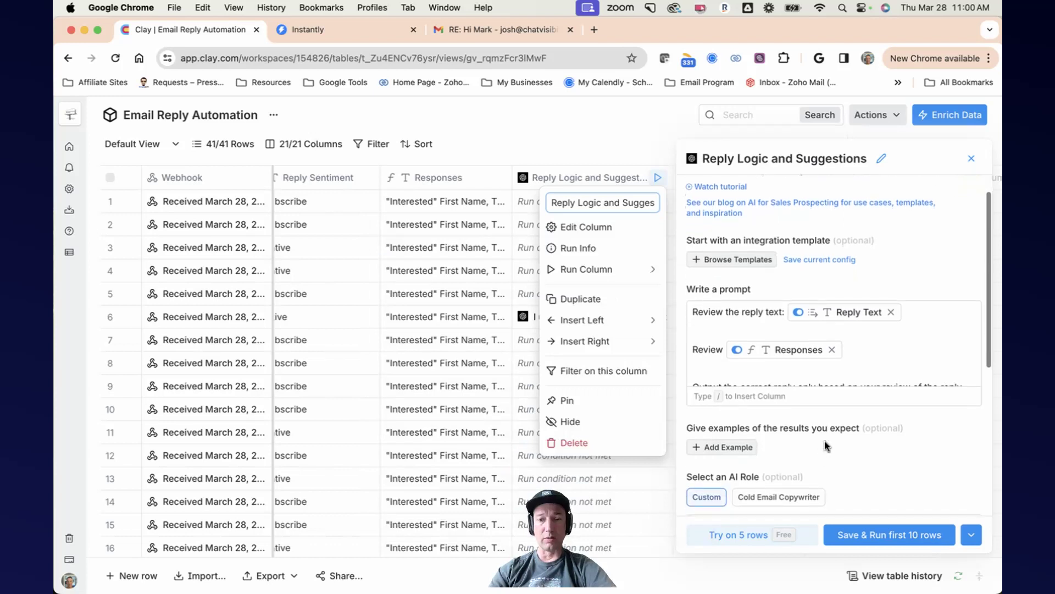
{"action": "scroll", "coordinate": [872, 372], "scroll_direction": "down", "scroll_amount": 2}
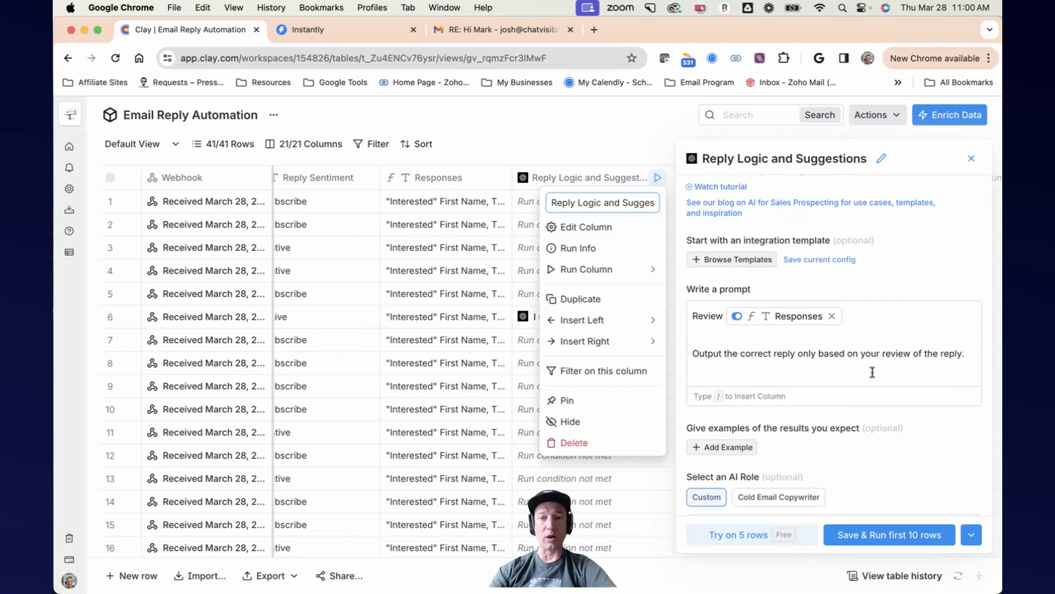
{"action": "scroll", "coordinate": [872, 372], "scroll_direction": "up", "scroll_amount": 2}
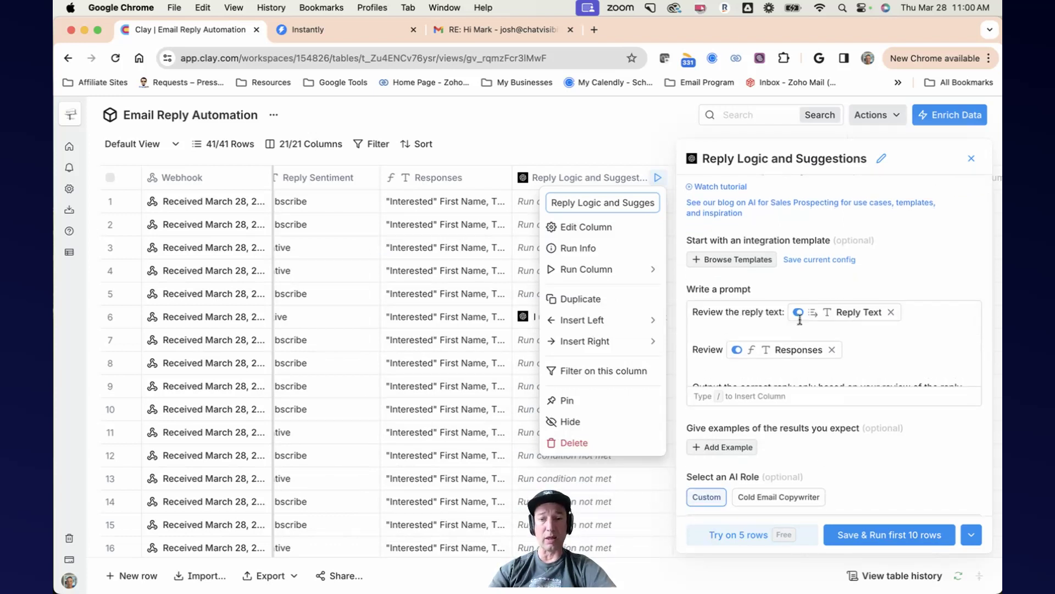
{"action": "mouse_move", "coordinate": [816, 320]}
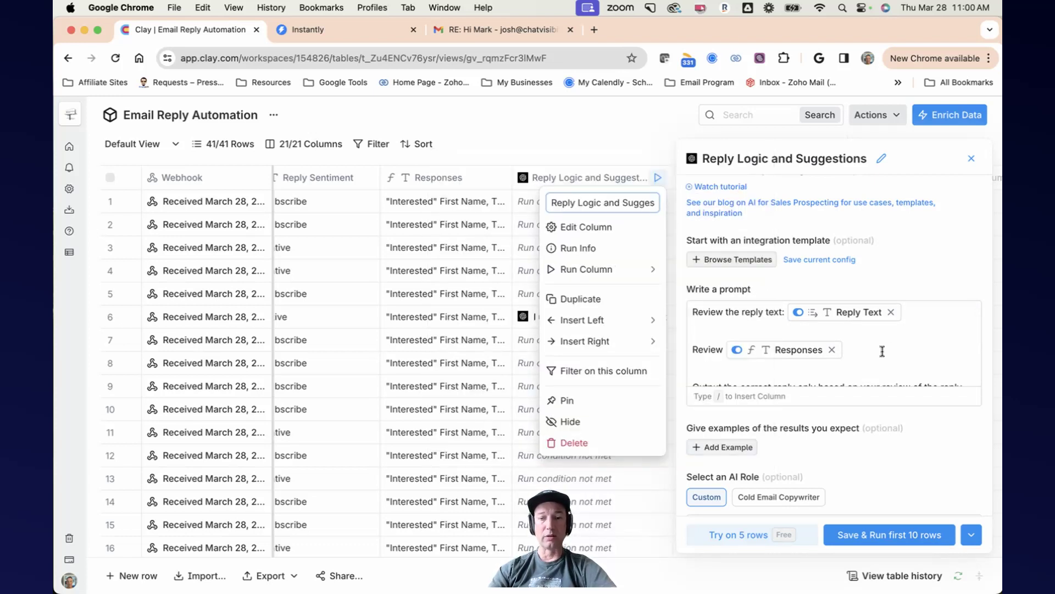
{"action": "mouse_move", "coordinate": [787, 356]}
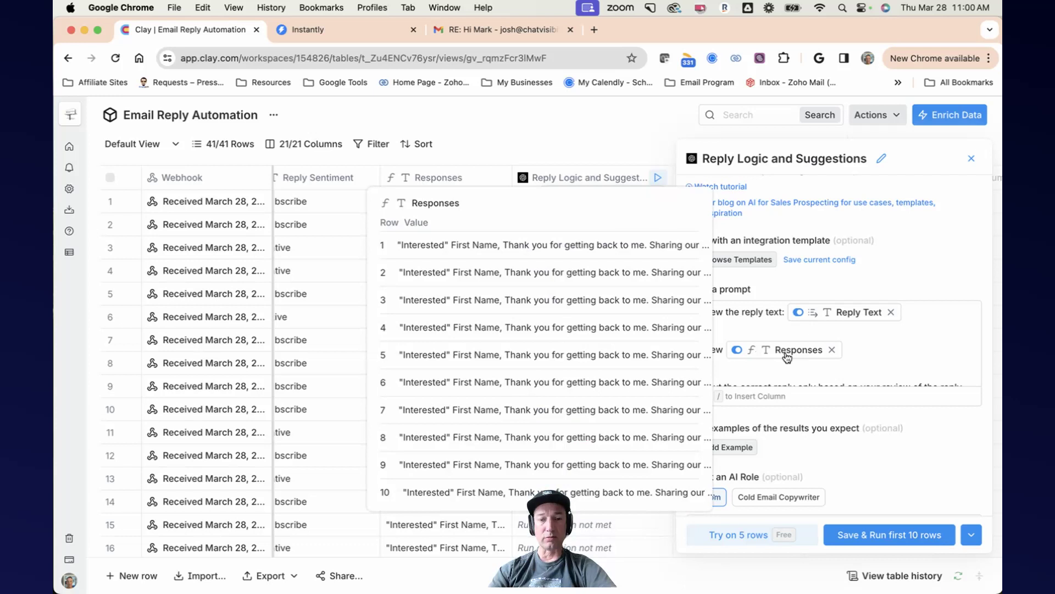
{"action": "left_click", "coordinate": [616, 178]}
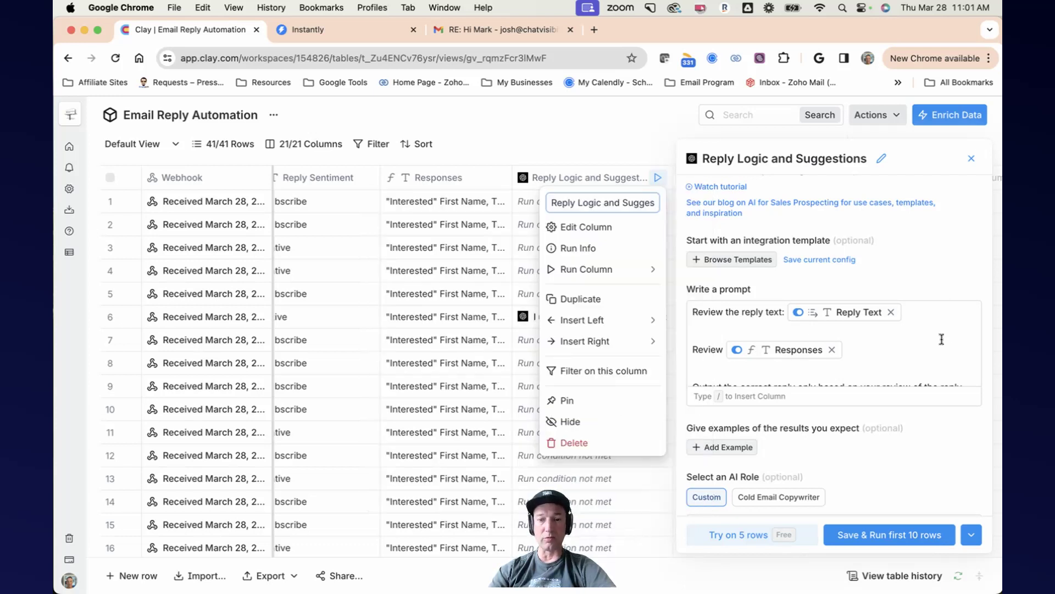
{"action": "scroll", "coordinate": [939, 340], "scroll_direction": "down", "scroll_amount": 1}
{"action": "scroll", "coordinate": [939, 340], "scroll_direction": "down", "scroll_amount": 1}
{"action": "scroll", "coordinate": [939, 340], "scroll_direction": "down", "scroll_amount": 3}
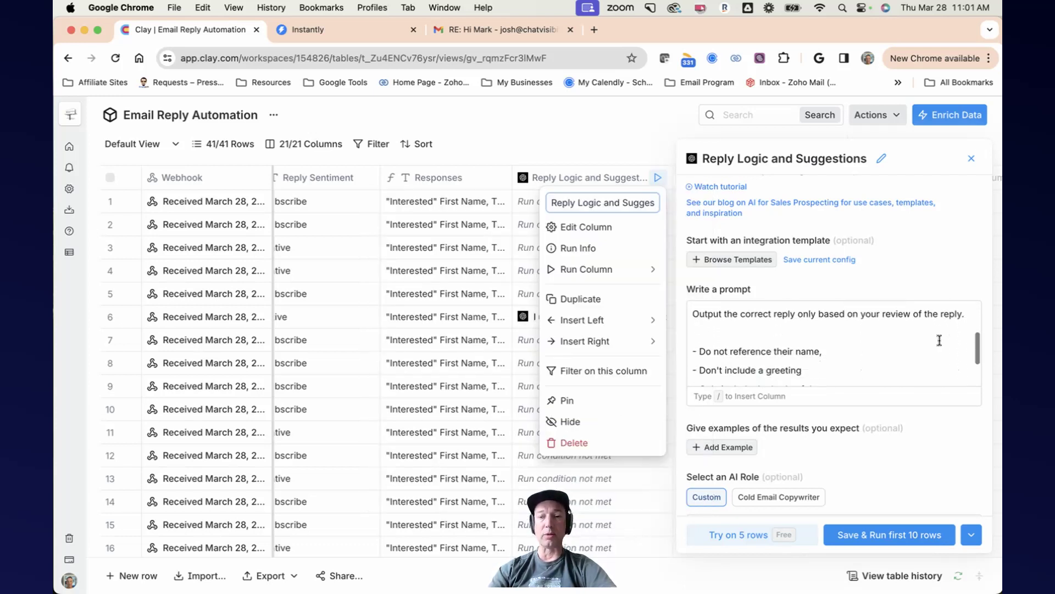
{"action": "scroll", "coordinate": [939, 340], "scroll_direction": "up", "scroll_amount": 2}
{"action": "scroll", "coordinate": [940, 340], "scroll_direction": "down", "scroll_amount": 3}
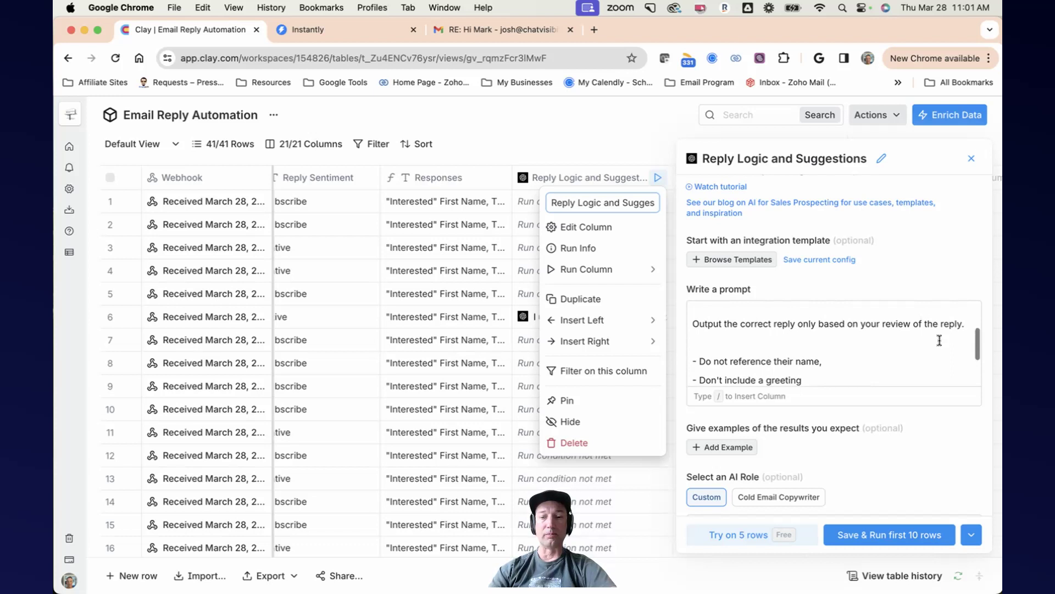
{"action": "scroll", "coordinate": [939, 340], "scroll_direction": "down", "scroll_amount": 1}
{"action": "scroll", "coordinate": [939, 339], "scroll_direction": "up", "scroll_amount": 2}
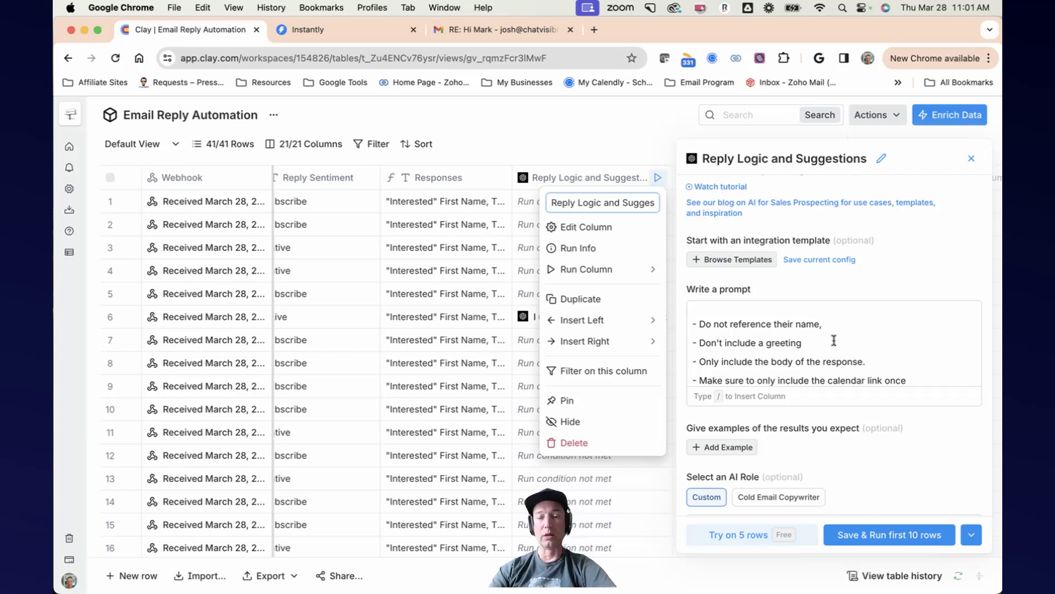
{"action": "scroll", "coordinate": [830, 336], "scroll_direction": "down", "scroll_amount": 1}
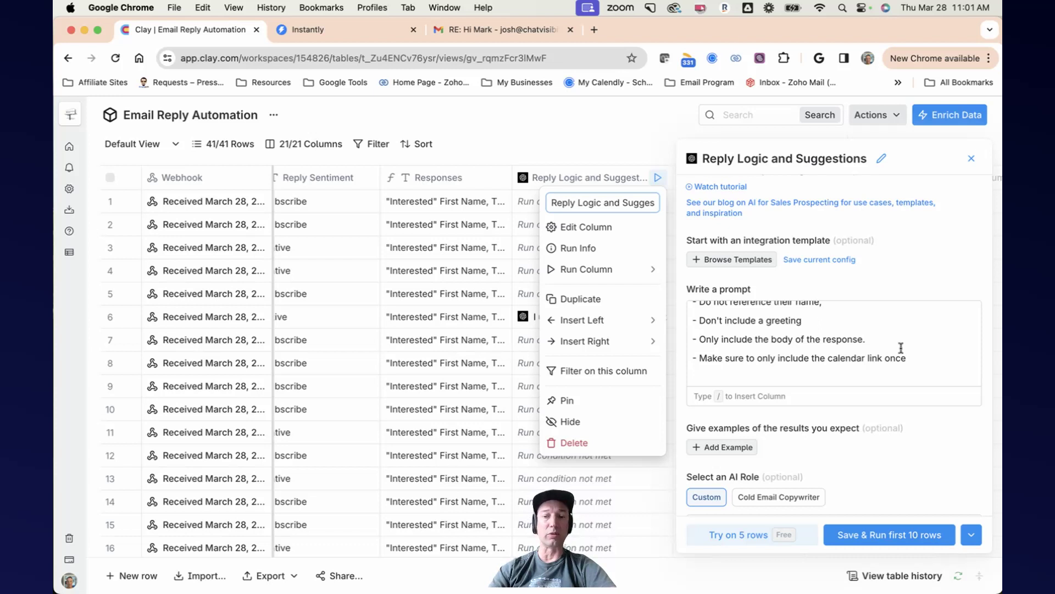
{"action": "scroll", "coordinate": [901, 348], "scroll_direction": "down", "scroll_amount": 5}
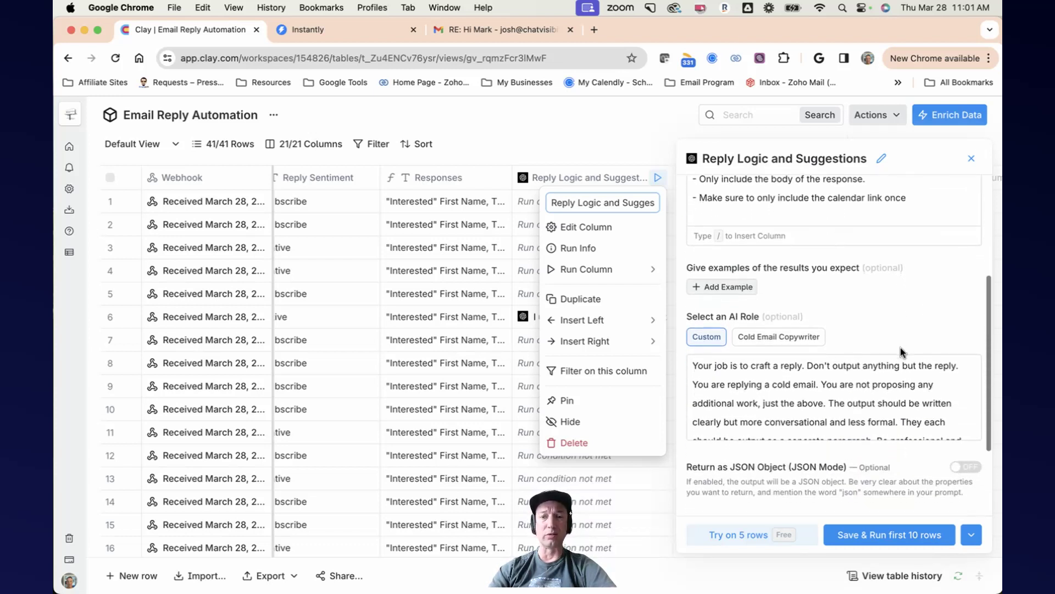
{"action": "scroll", "coordinate": [901, 352], "scroll_direction": "up", "scroll_amount": 3}
{"action": "scroll", "coordinate": [902, 261], "scroll_direction": "up", "scroll_amount": 1}
{"action": "scroll", "coordinate": [902, 260], "scroll_direction": "down", "scroll_amount": 1}
{"action": "scroll", "coordinate": [902, 261], "scroll_direction": "down", "scroll_amount": 4}
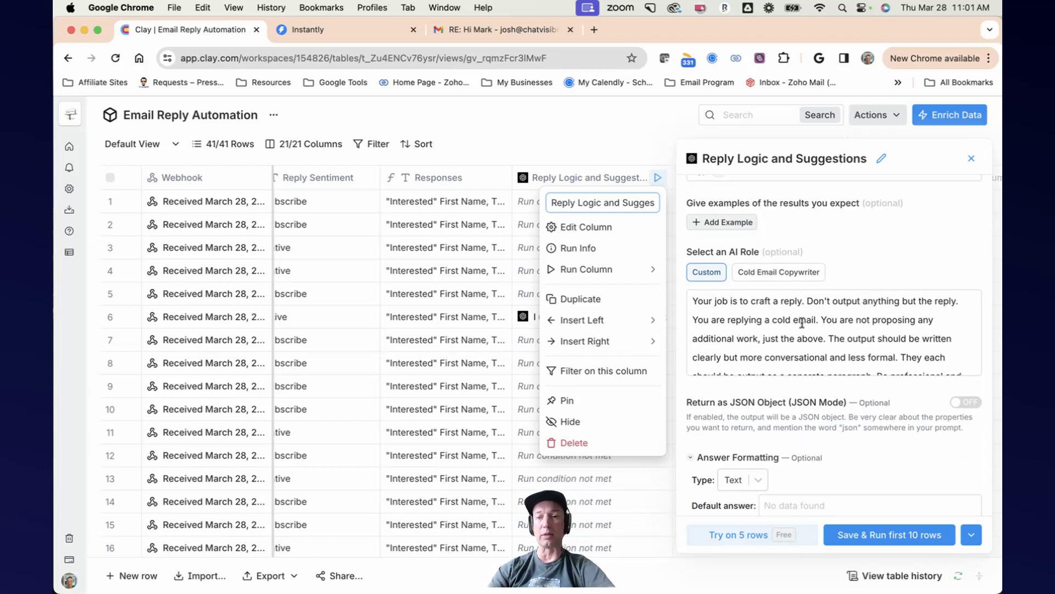
{"action": "scroll", "coordinate": [802, 322], "scroll_direction": "down", "scroll_amount": 5}
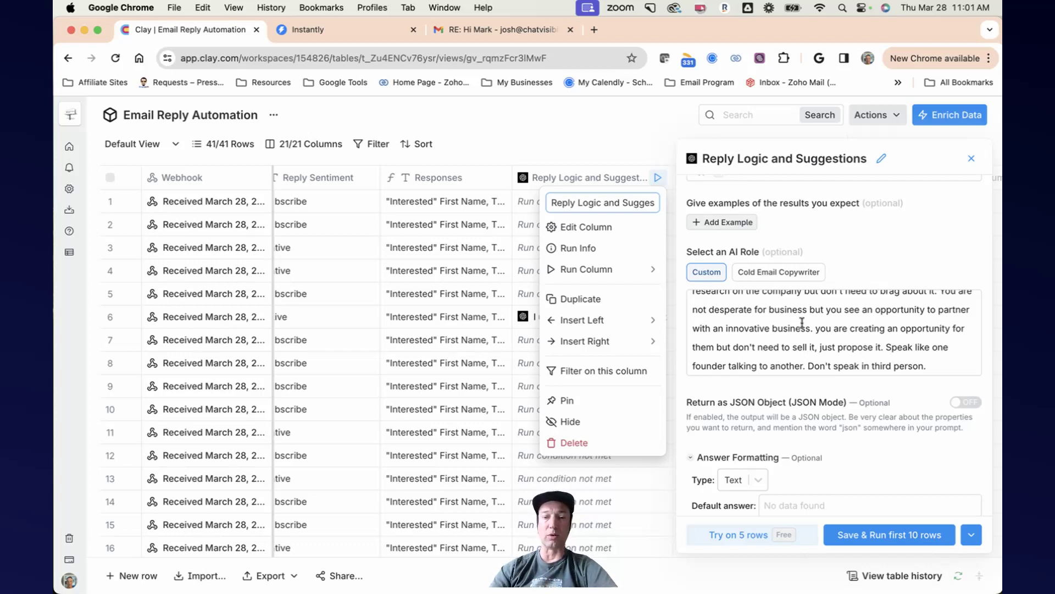
{"action": "left_click", "coordinate": [968, 162]}
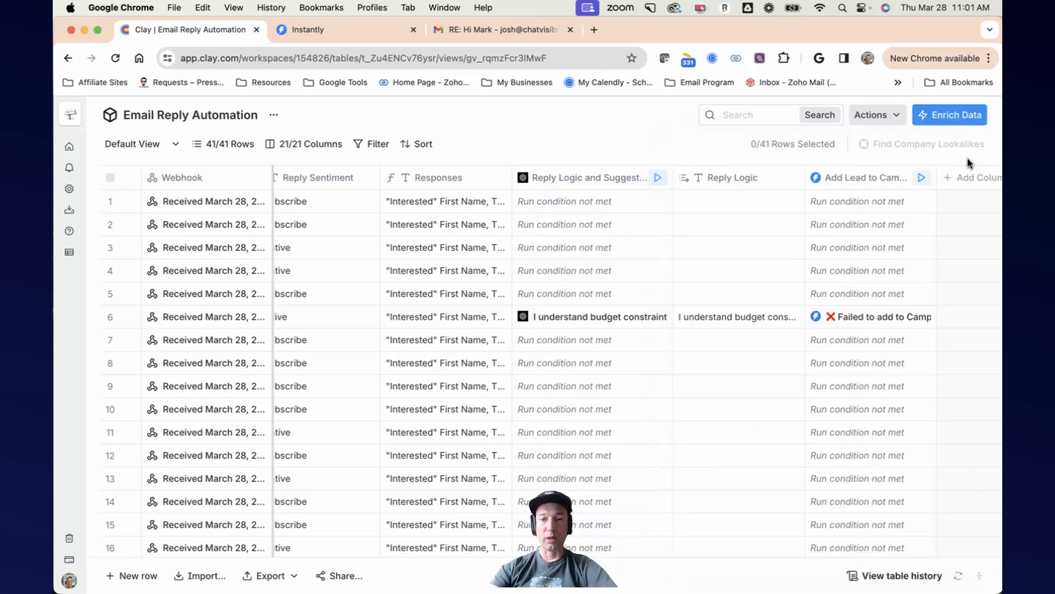
Step: Reopen the Reply Logic and Suggestions settings and expand Settings to review the API key, model and conditional formula, then close
{"action": "left_click", "coordinate": [574, 181]}
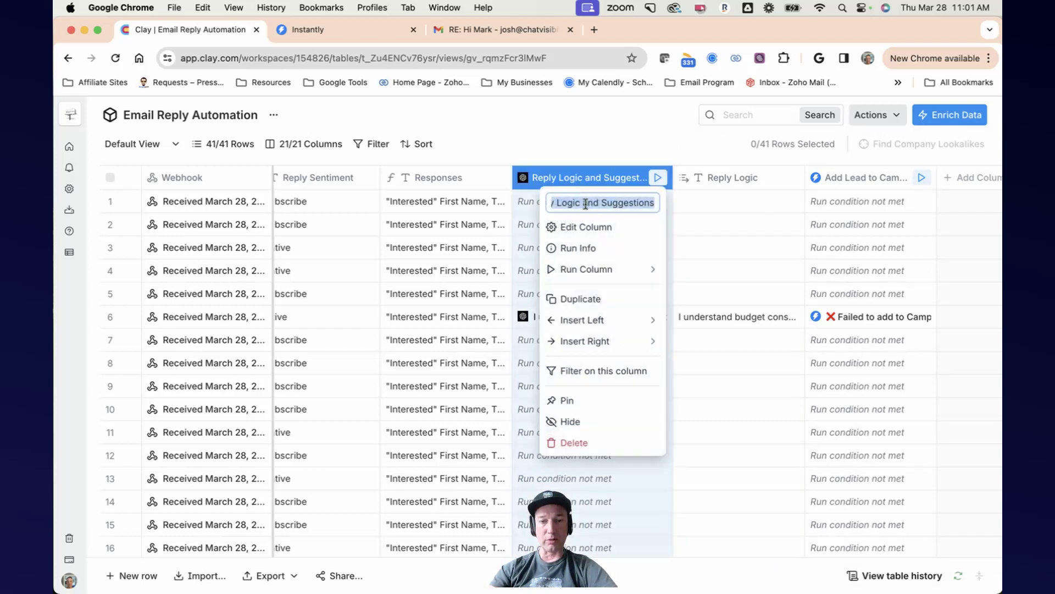
{"action": "left_click", "coordinate": [590, 235]}
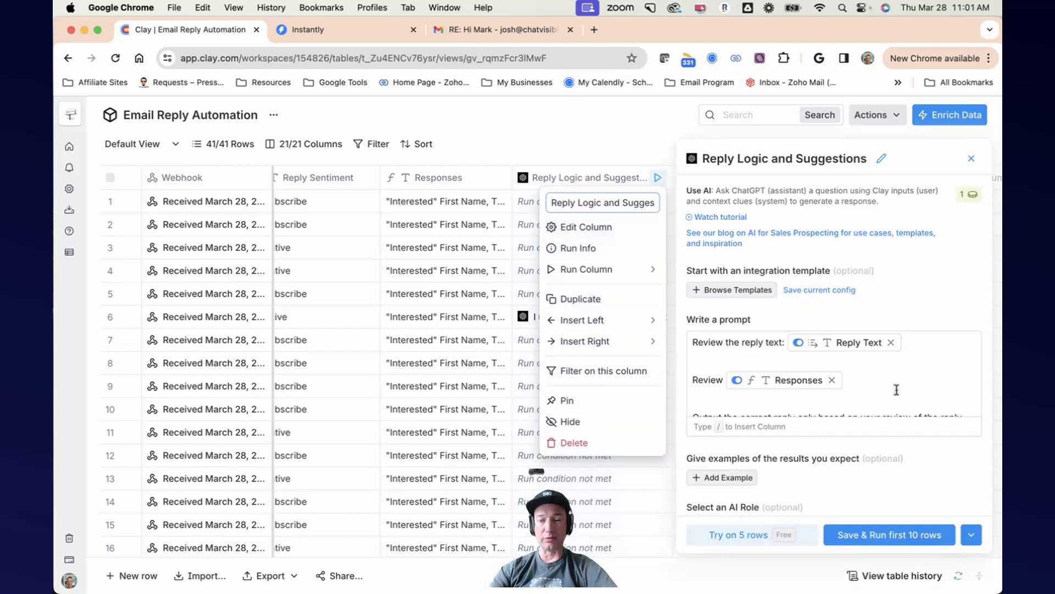
{"action": "scroll", "coordinate": [895, 390], "scroll_direction": "down", "scroll_amount": 5}
{"action": "scroll", "coordinate": [896, 389], "scroll_direction": "down", "scroll_amount": 5}
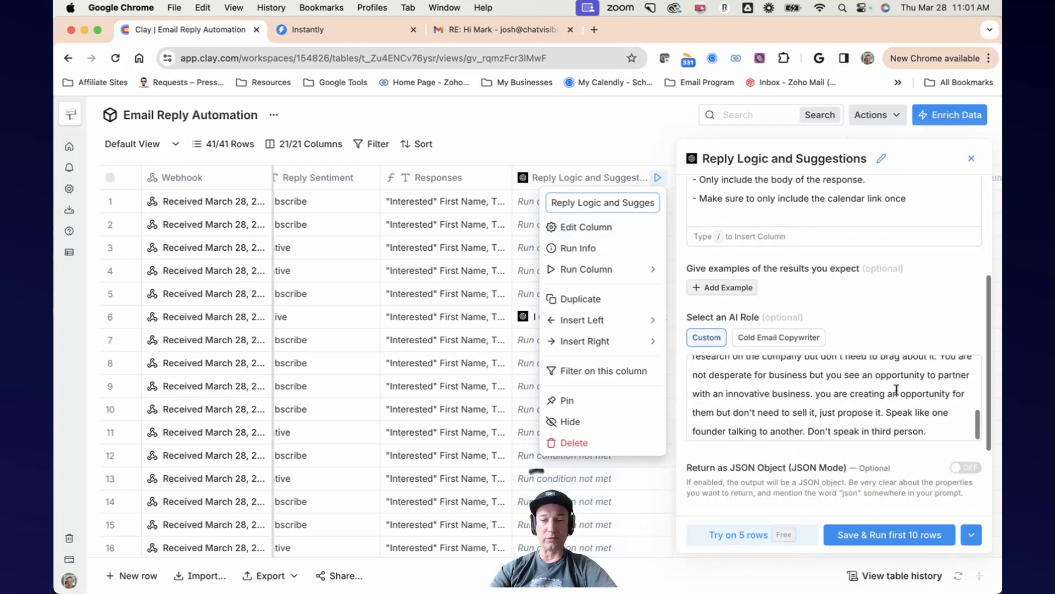
{"action": "scroll", "coordinate": [862, 464], "scroll_direction": "down", "scroll_amount": 1}
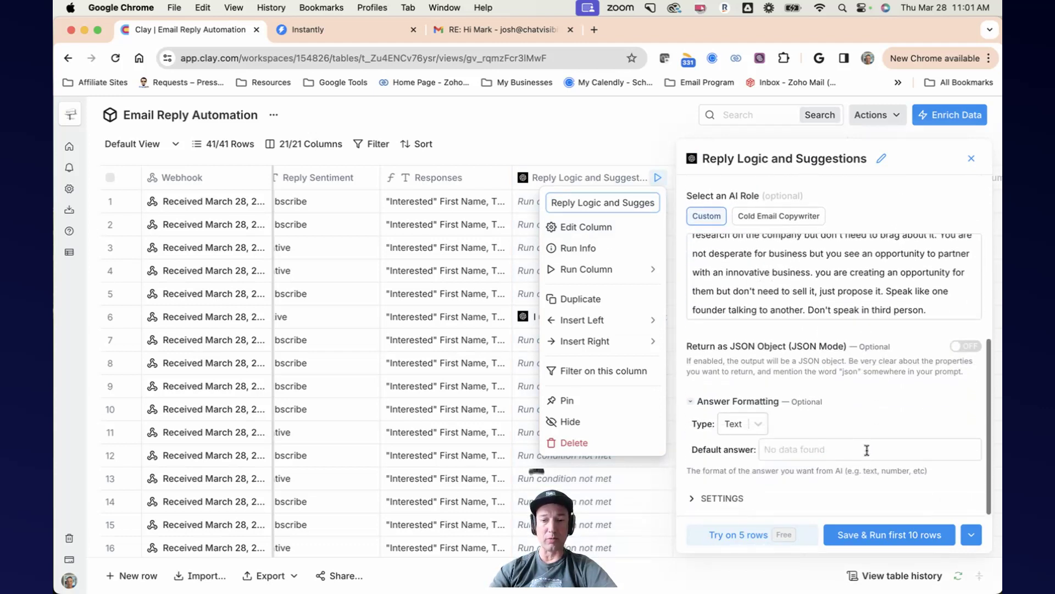
{"action": "left_click", "coordinate": [724, 498]}
{"action": "scroll", "coordinate": [853, 446], "scroll_direction": "down", "scroll_amount": 8}
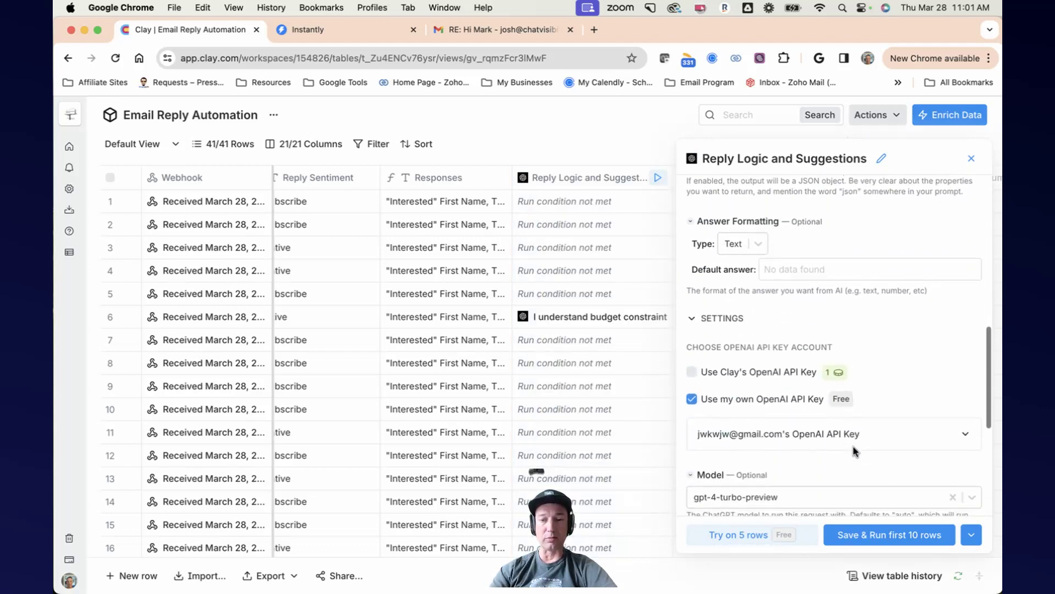
{"action": "scroll", "coordinate": [853, 446], "scroll_direction": "down", "scroll_amount": 2}
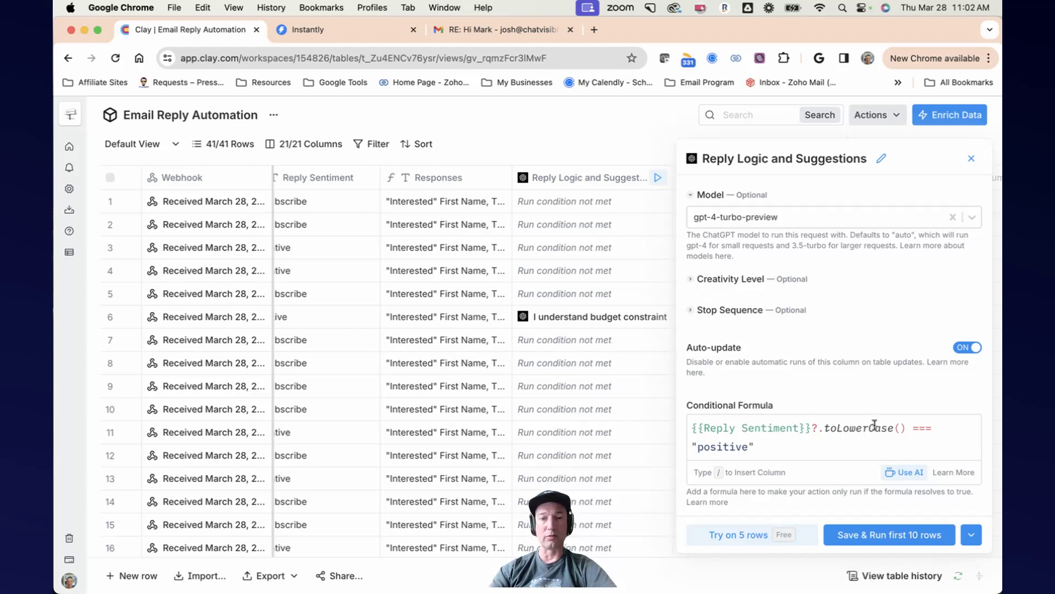
{"action": "left_click", "coordinate": [971, 159]}
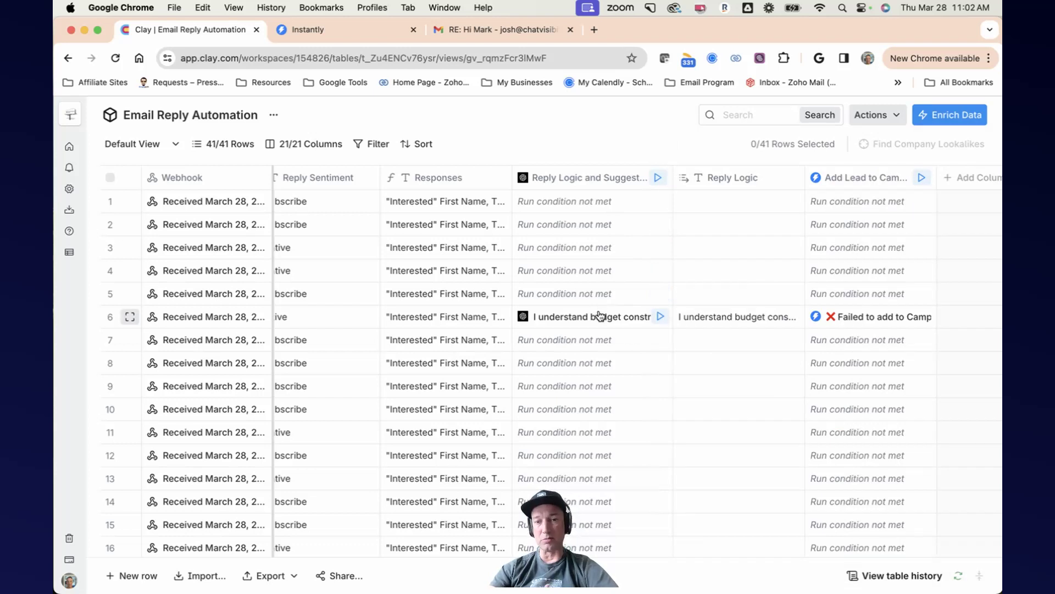
Step: Open row 6's Reply Logic cell in full to read the generated reply, then close it
{"action": "scroll", "coordinate": [599, 316], "scroll_direction": "left", "scroll_amount": 2}
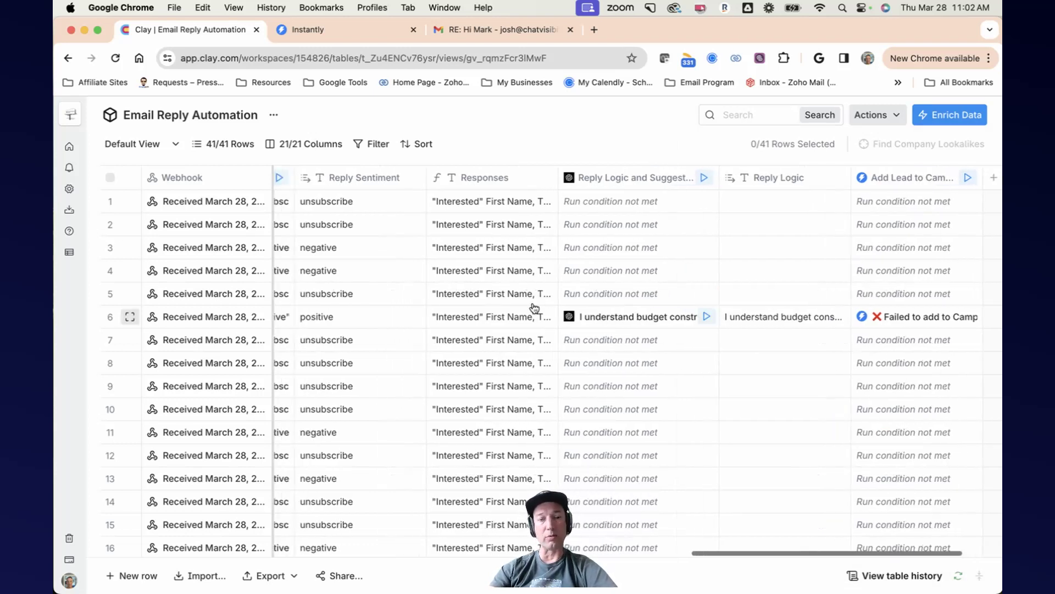
{"action": "left_click", "coordinate": [778, 316]}
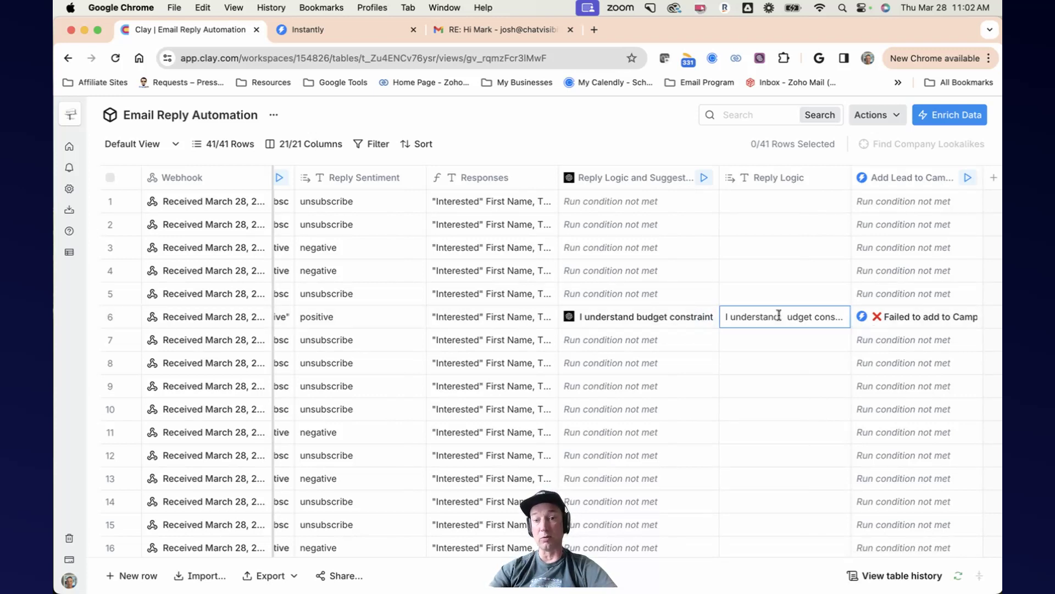
{"action": "left_click", "coordinate": [890, 362]}
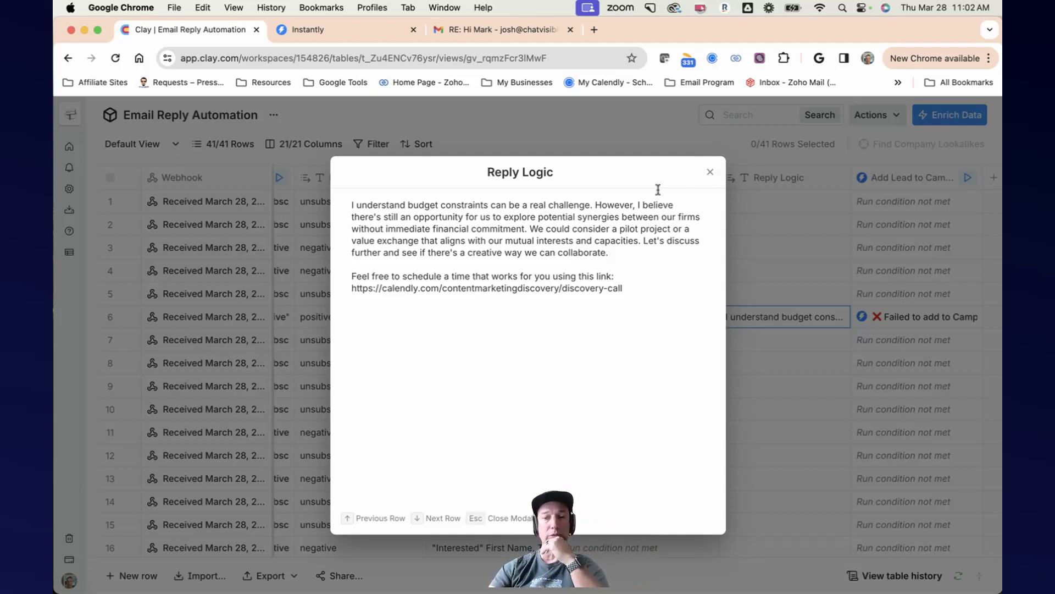
{"action": "left_click", "coordinate": [708, 172]}
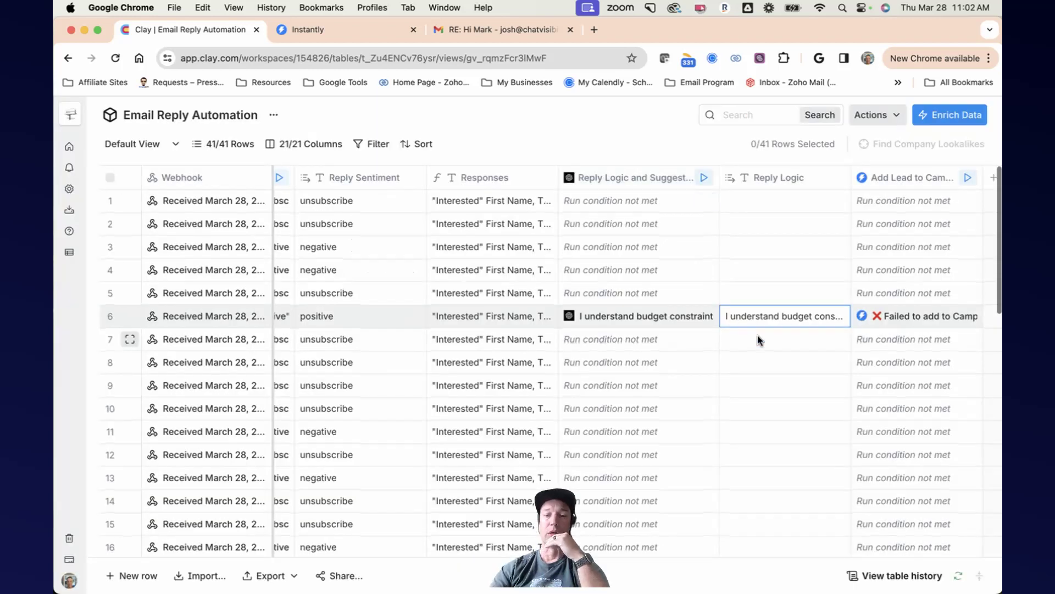
Step: Open row 36's Reply Logic cell in full and select its pricing and calendar links before closing it
{"action": "scroll", "coordinate": [757, 336], "scroll_direction": "down", "scroll_amount": 5}
{"action": "scroll", "coordinate": [758, 335], "scroll_direction": "down", "scroll_amount": 8}
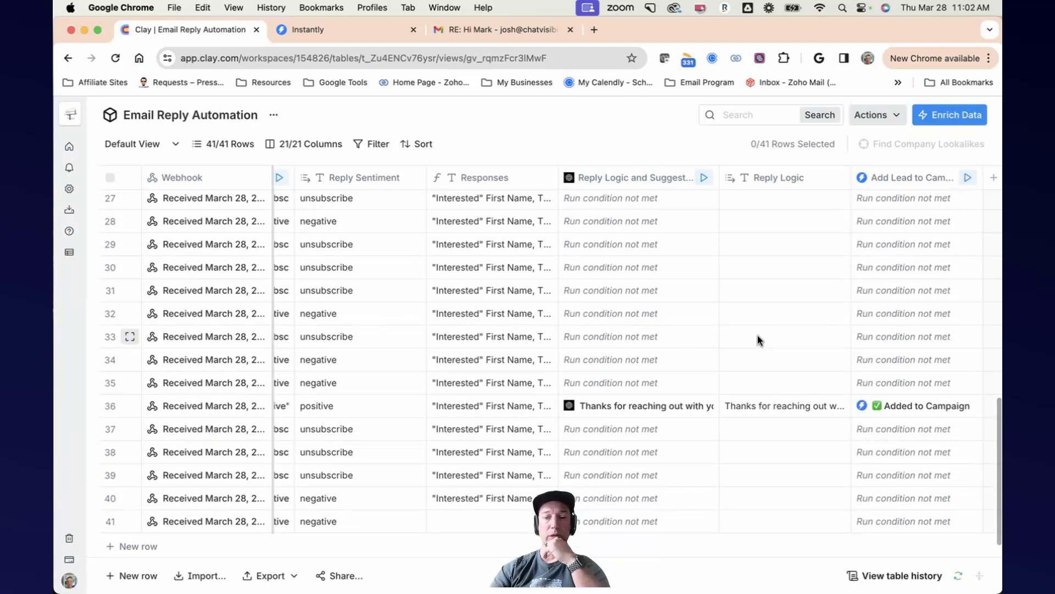
{"action": "left_click", "coordinate": [780, 406]}
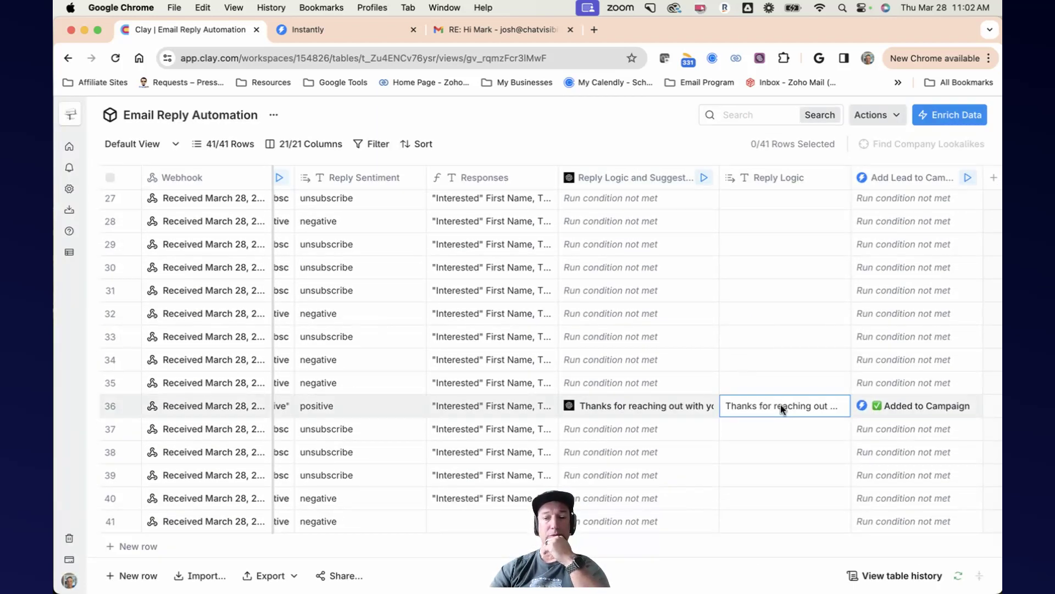
{"action": "double_click", "coordinate": [786, 406]}
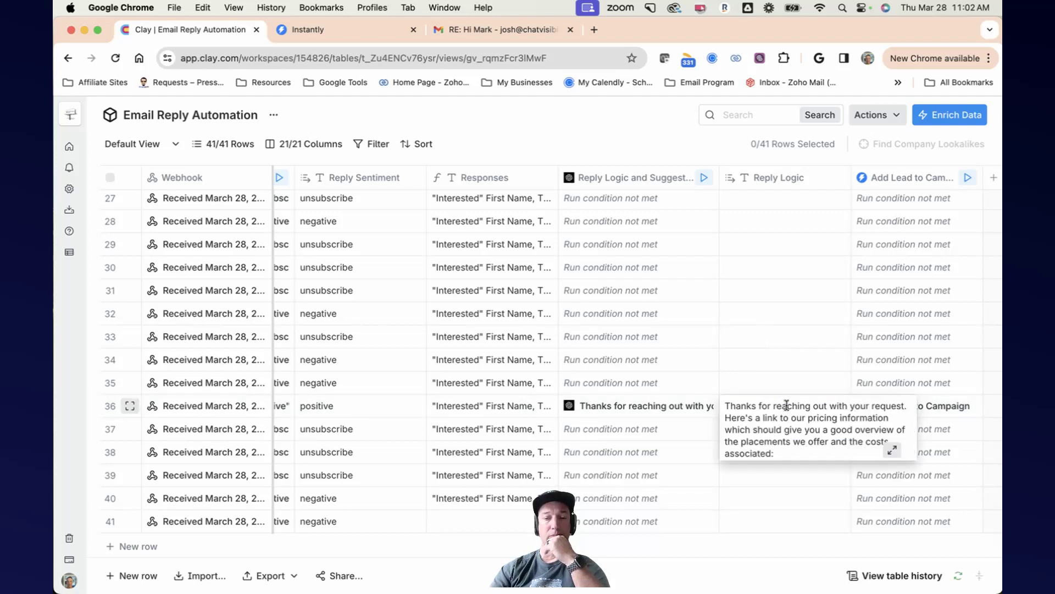
{"action": "left_click", "coordinate": [891, 449]}
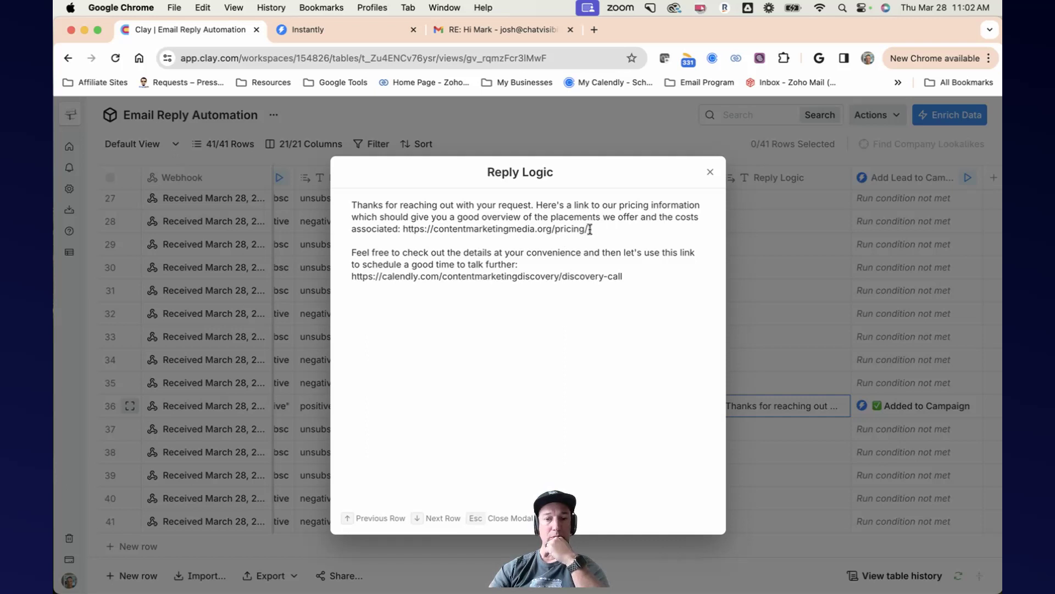
{"action": "left_click_drag", "start_coordinate": [590, 229], "coordinate": [400, 227]}
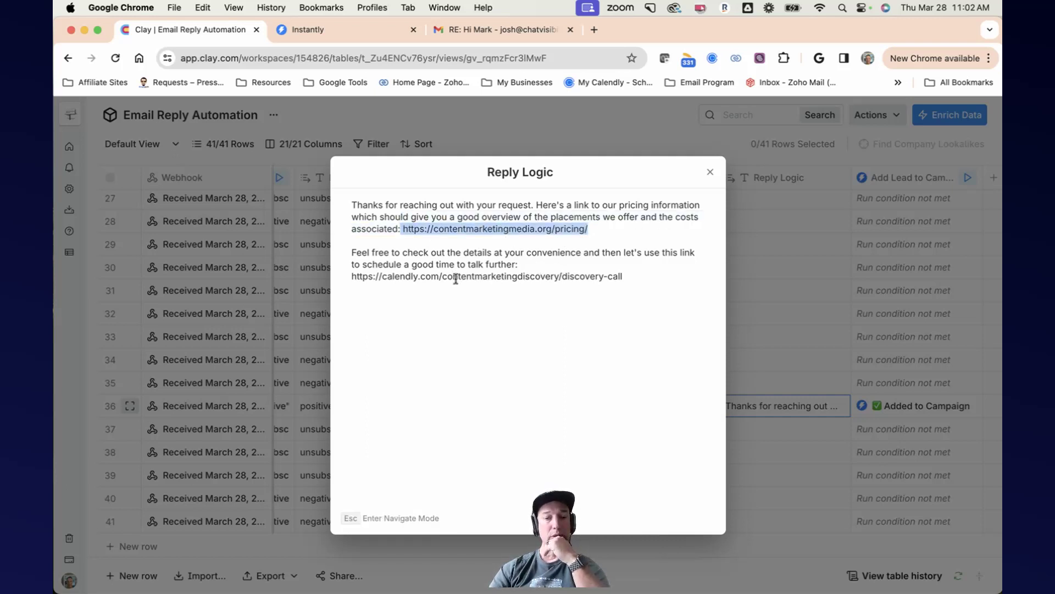
{"action": "left_click_drag", "start_coordinate": [625, 277], "coordinate": [347, 276]}
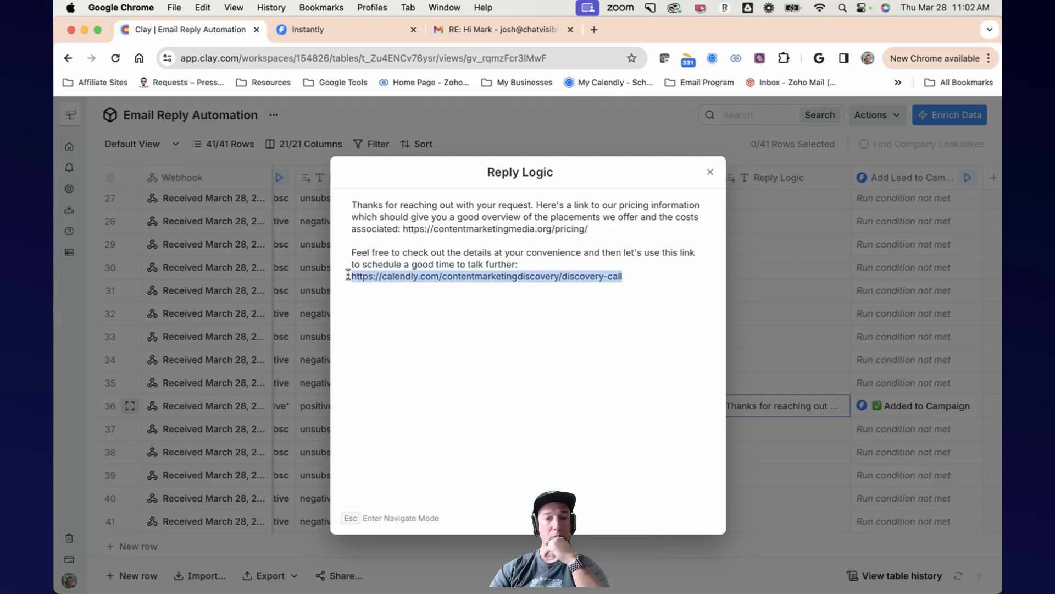
{"action": "left_click", "coordinate": [711, 172]}
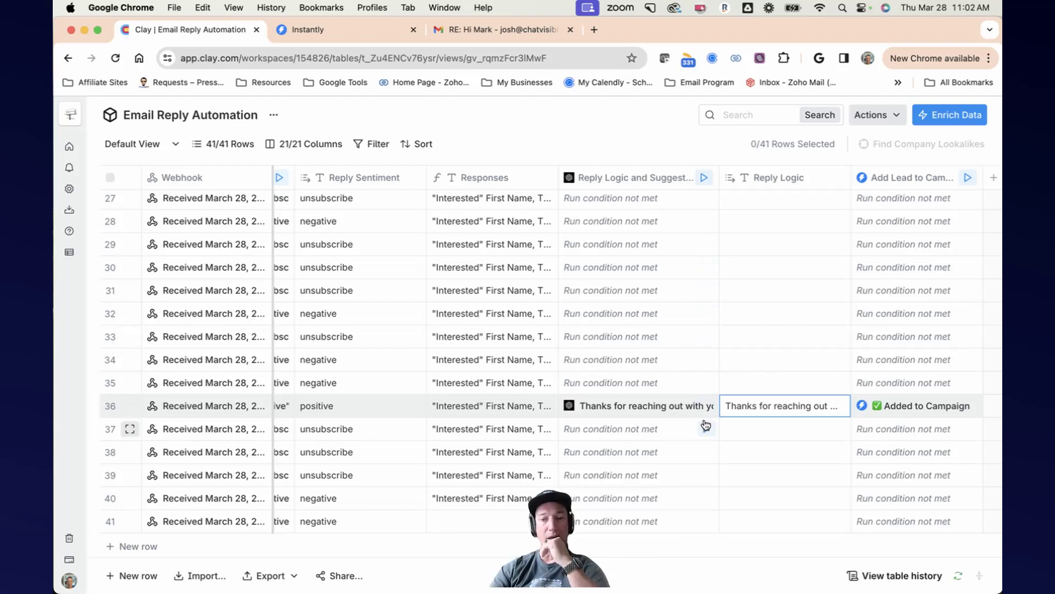
{"action": "scroll", "coordinate": [769, 364], "scroll_direction": "up", "scroll_amount": 3}
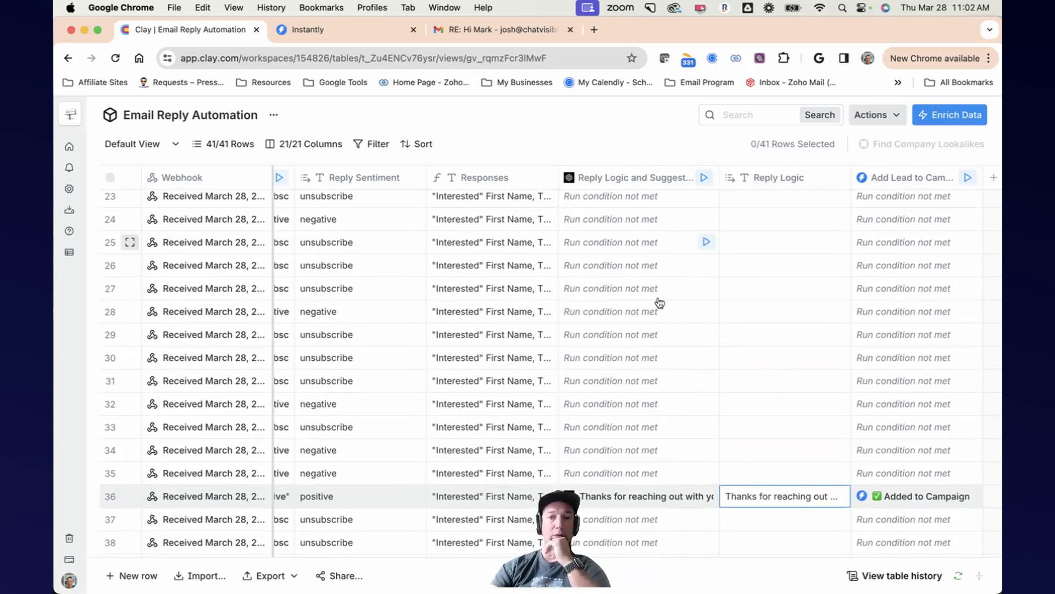
Step: Open the Add Lead to Campaign cell details for row 36, then close them
{"action": "scroll", "coordinate": [775, 367], "scroll_direction": "down", "scroll_amount": 3}
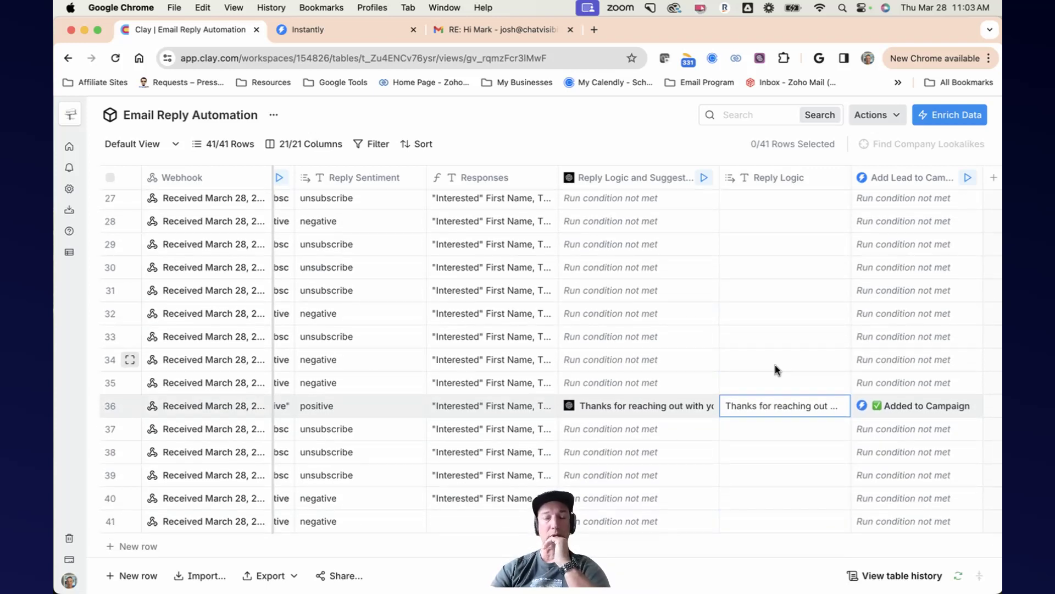
{"action": "scroll", "coordinate": [775, 365], "scroll_direction": "right", "scroll_amount": 3}
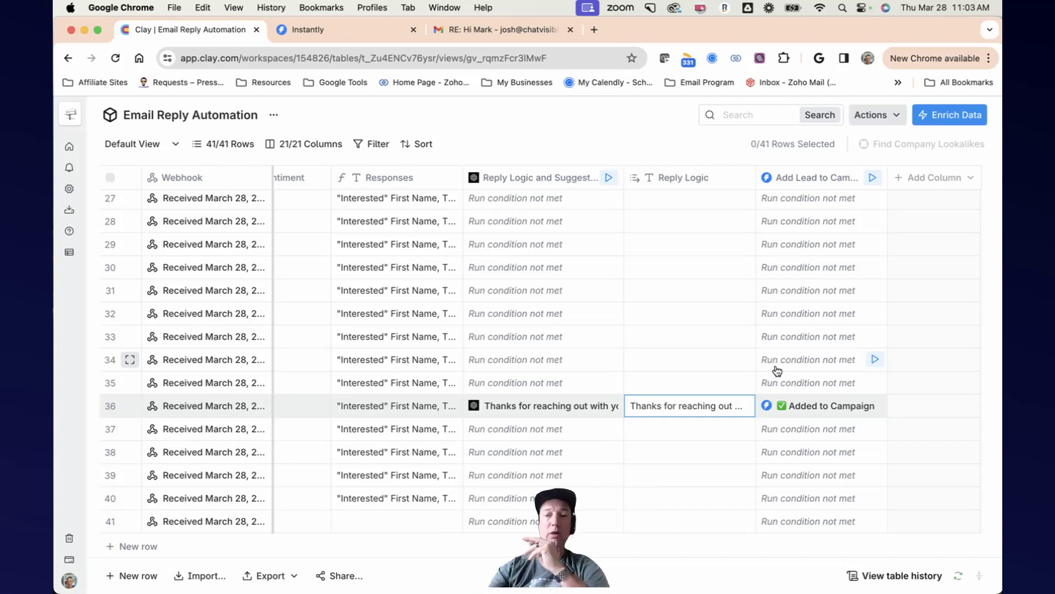
{"action": "left_click", "coordinate": [825, 408]}
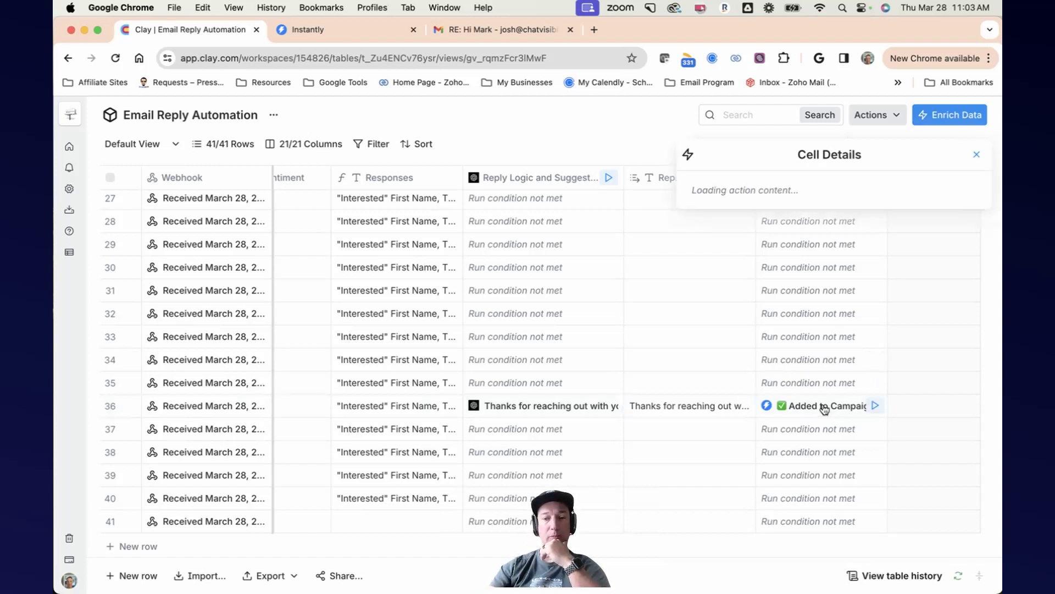
{"action": "left_click", "coordinate": [976, 157]}
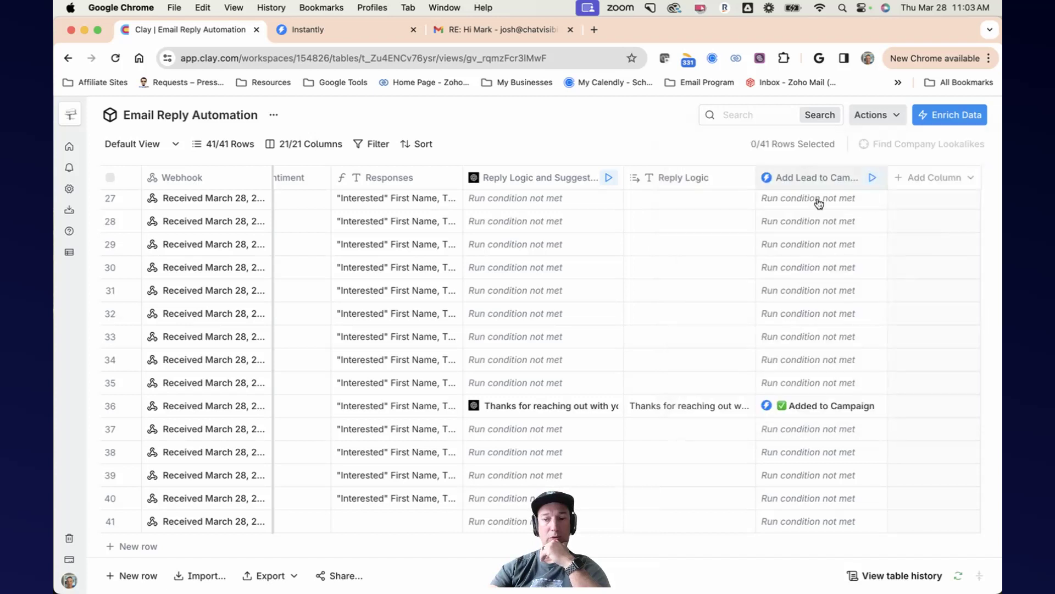
Step: Open the Add Lead to Campaign column's settings and review its campaign, field mappings and custom variables, then close the panel
{"action": "left_click", "coordinate": [787, 184]}
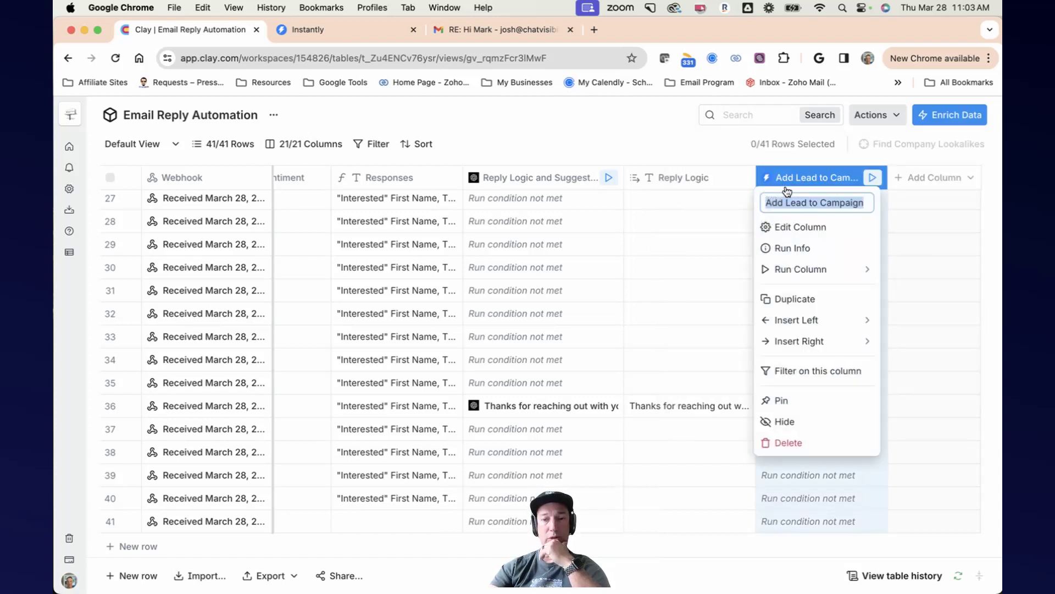
{"action": "left_click", "coordinate": [790, 228]}
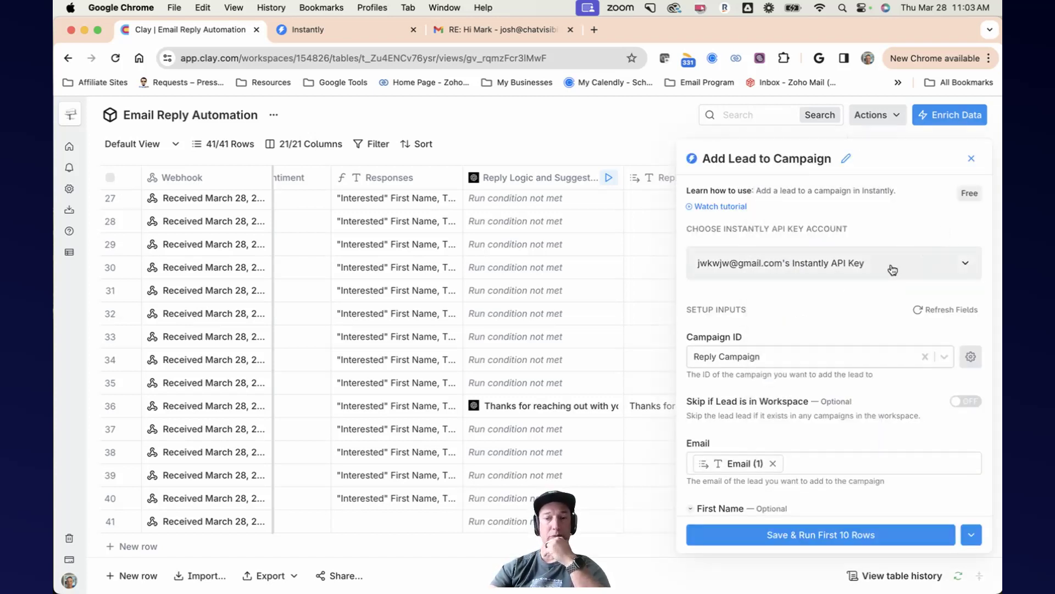
{"action": "scroll", "coordinate": [836, 310], "scroll_direction": "down", "scroll_amount": 3}
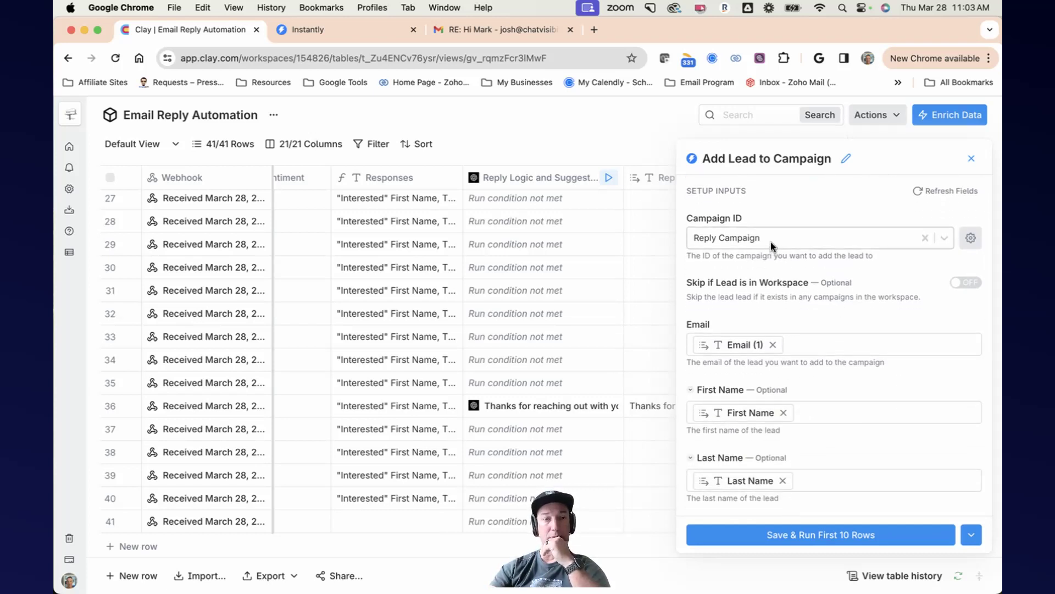
{"action": "scroll", "coordinate": [827, 321], "scroll_direction": "down", "scroll_amount": 6}
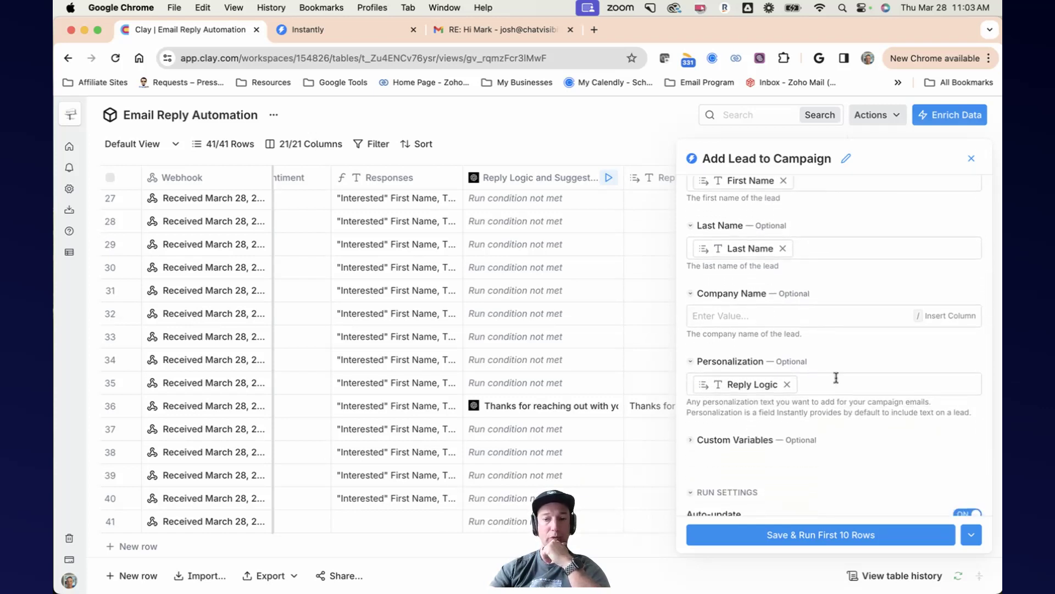
{"action": "scroll", "coordinate": [836, 377], "scroll_direction": "down", "scroll_amount": 2}
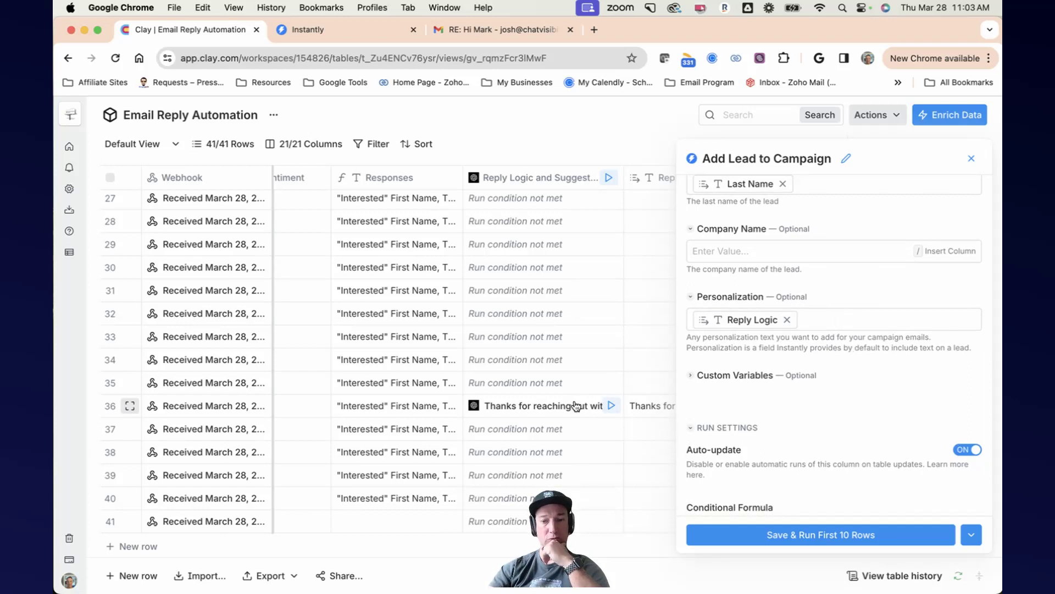
{"action": "left_click", "coordinate": [693, 380]}
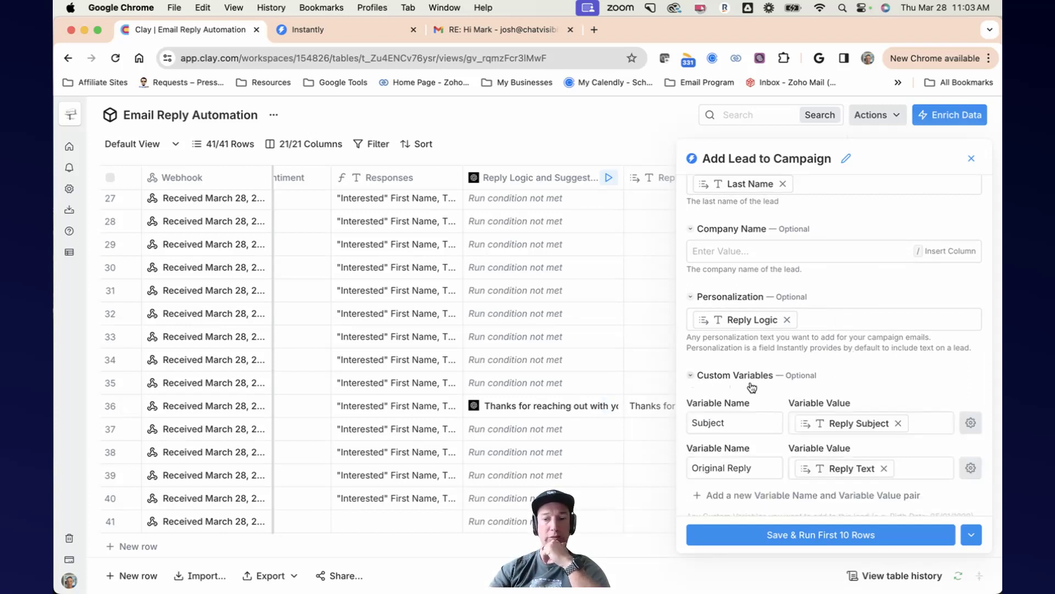
{"action": "scroll", "coordinate": [891, 382], "scroll_direction": "down", "scroll_amount": 2}
{"action": "scroll", "coordinate": [891, 382], "scroll_direction": "down", "scroll_amount": 1}
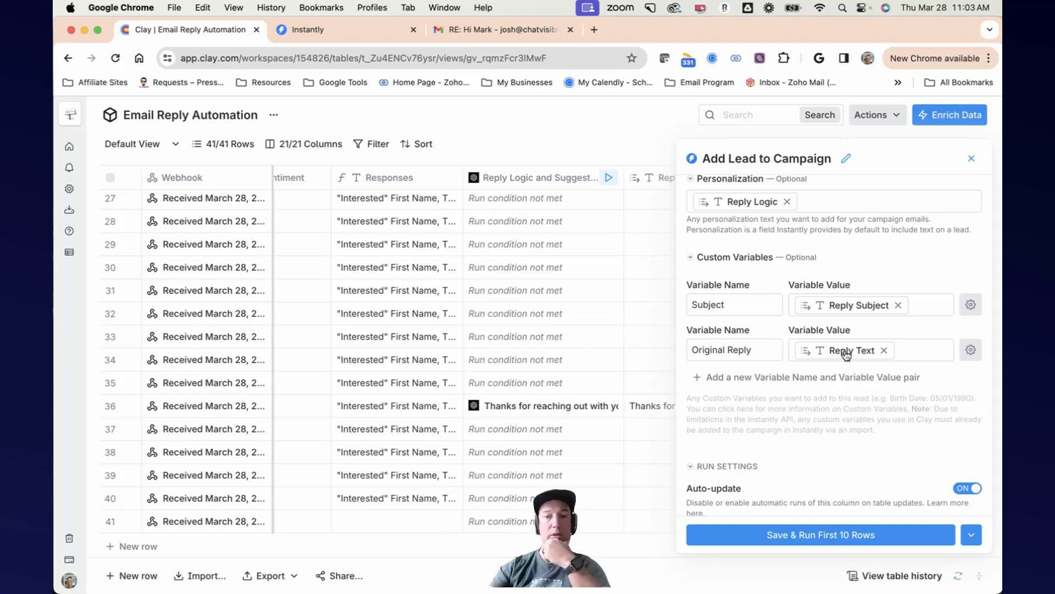
{"action": "left_click", "coordinate": [971, 158]}
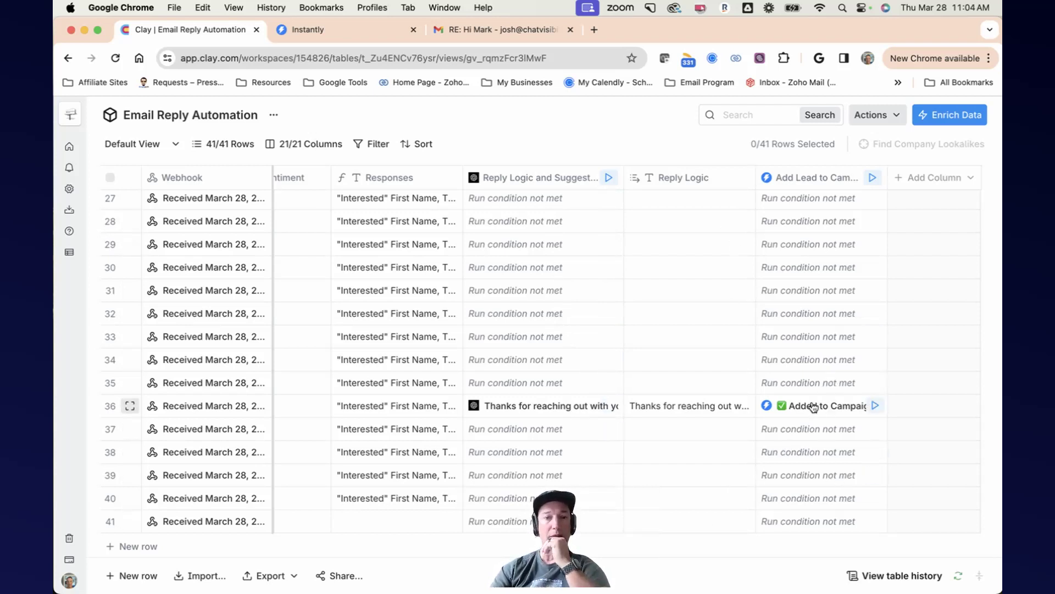
Step: Switch to Instantly, open the Reply Campaign from the campaigns list and view its leads
{"action": "left_click", "coordinate": [350, 37]}
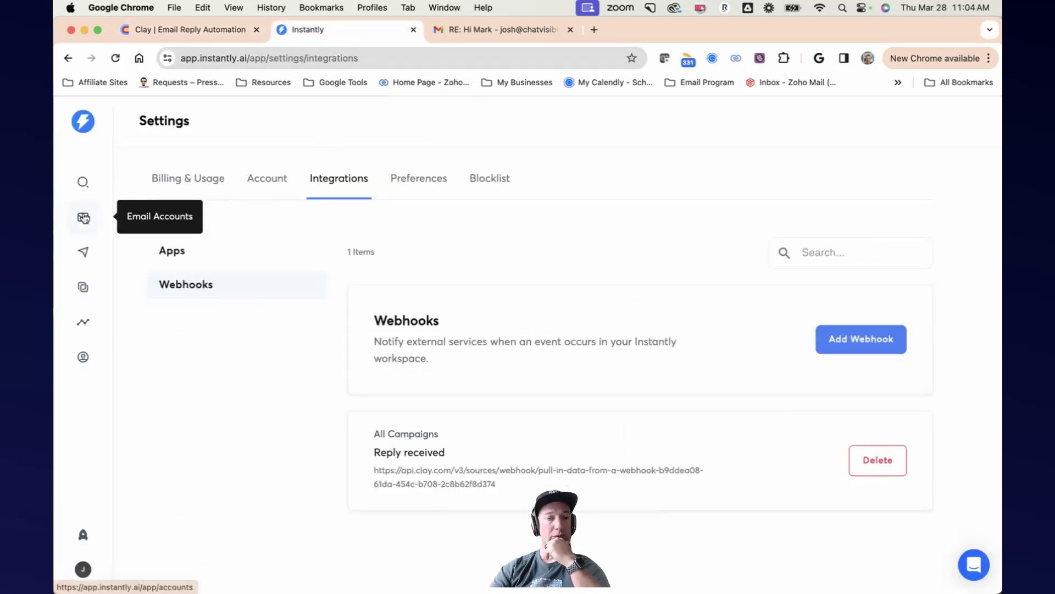
{"action": "left_click", "coordinate": [83, 251]}
{"action": "scroll", "coordinate": [311, 275], "scroll_direction": "down", "scroll_amount": 5}
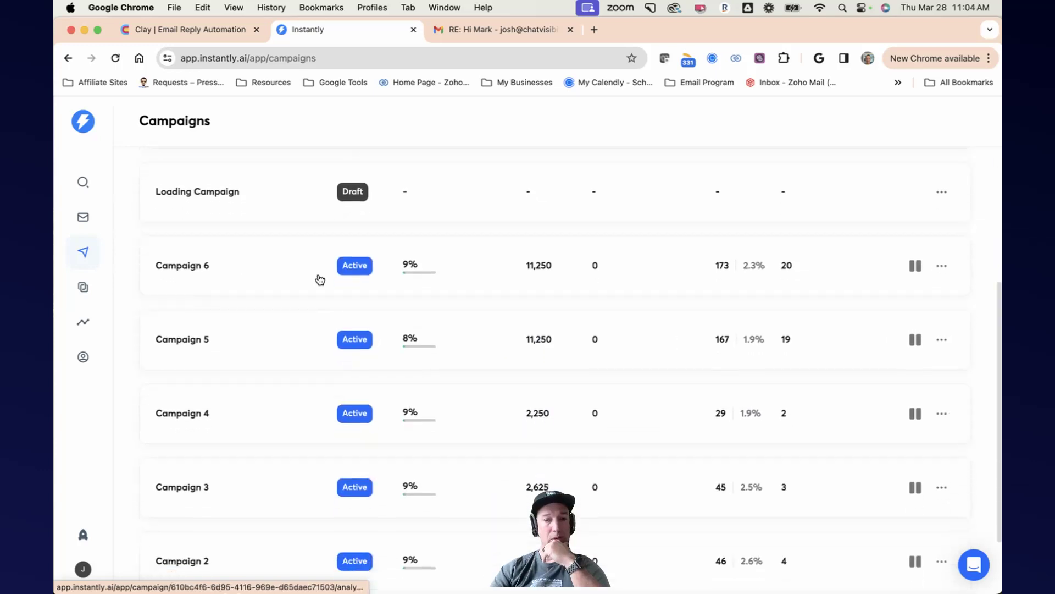
{"action": "scroll", "coordinate": [319, 279], "scroll_direction": "up", "scroll_amount": 5}
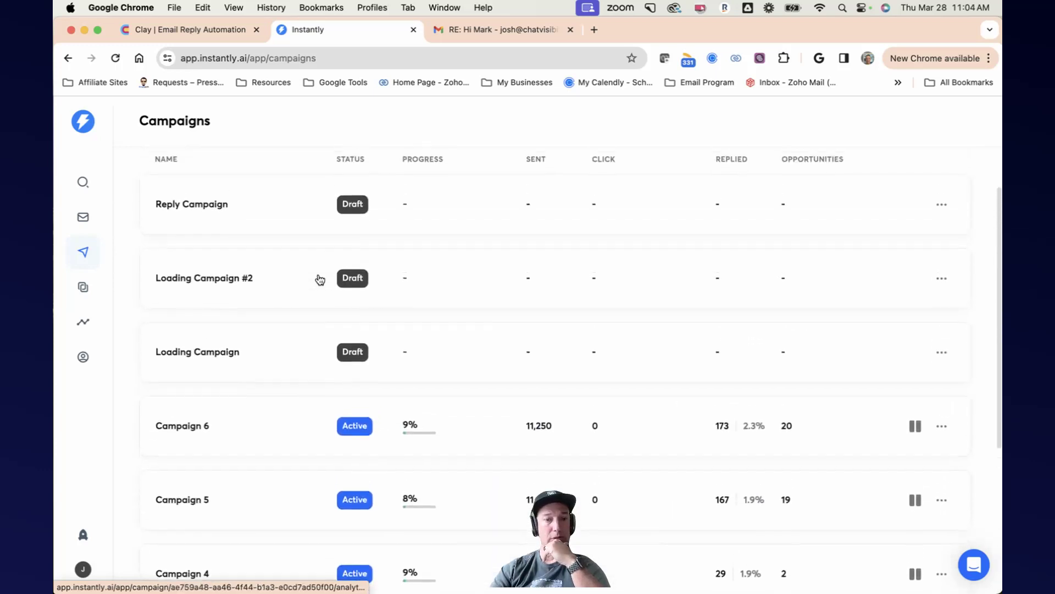
{"action": "left_click", "coordinate": [292, 275]}
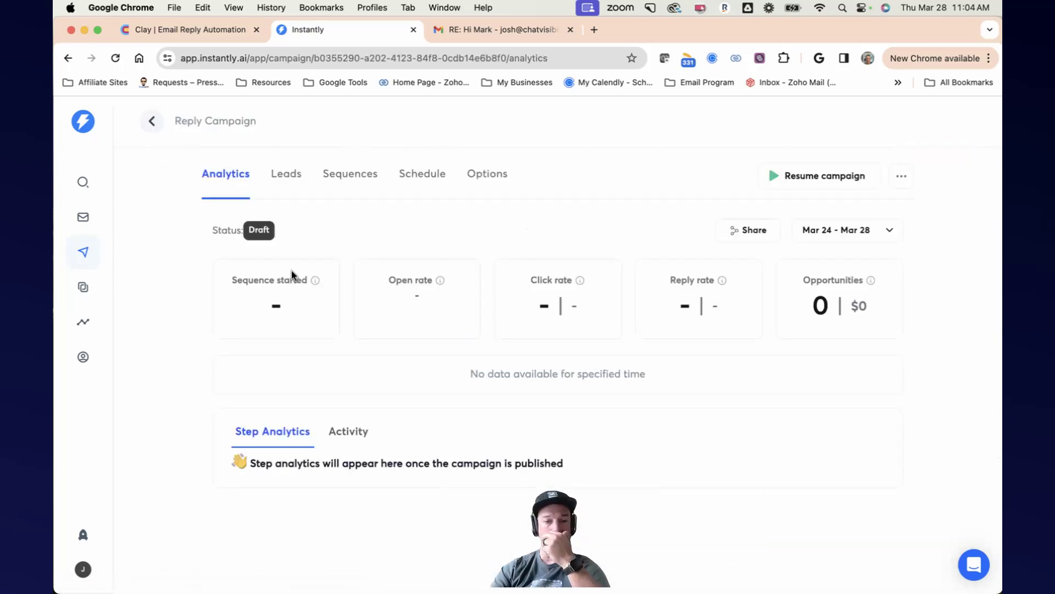
{"action": "left_click", "coordinate": [297, 180]}
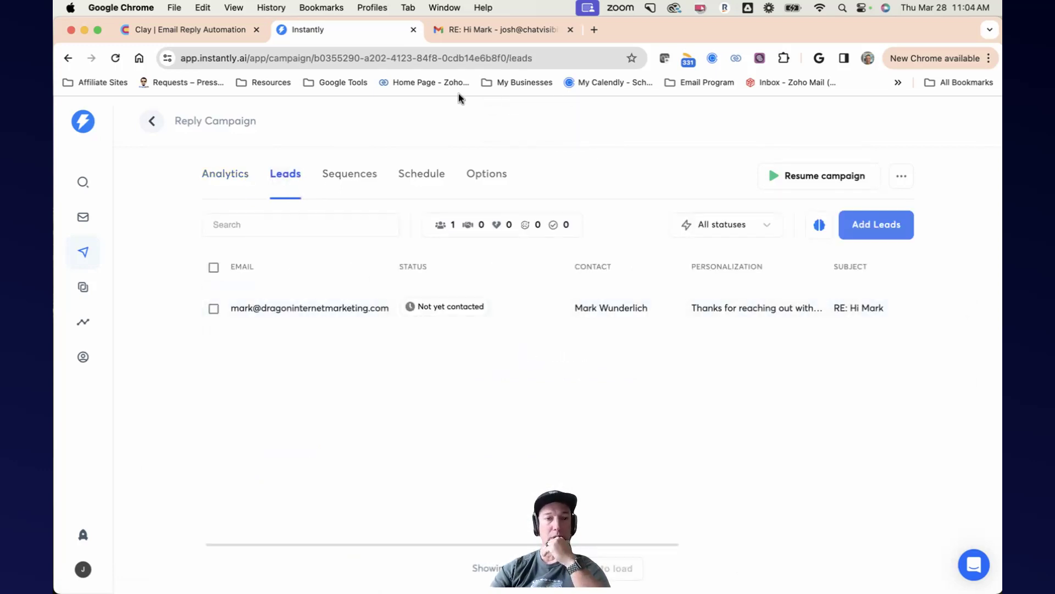
Step: Switch back to the Clay table and scroll across its columns to the Add Lead to Campaign column
{"action": "left_click", "coordinate": [206, 34]}
{"action": "scroll", "coordinate": [455, 367], "scroll_direction": "left", "scroll_amount": 15}
{"action": "scroll", "coordinate": [455, 367], "scroll_direction": "left", "scroll_amount": 10}
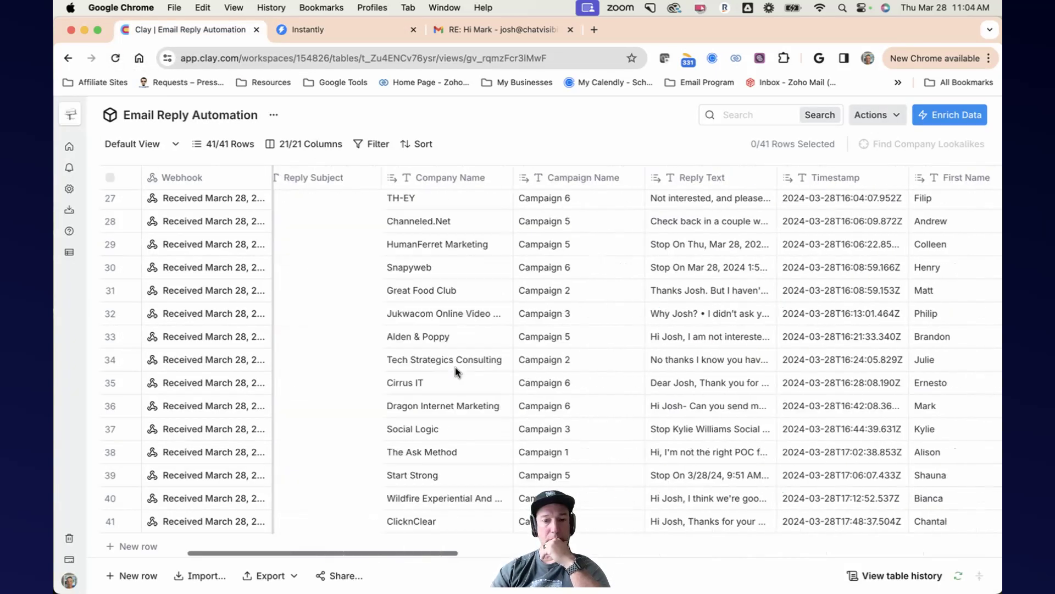
{"action": "scroll", "coordinate": [688, 418], "scroll_direction": "right", "scroll_amount": 20}
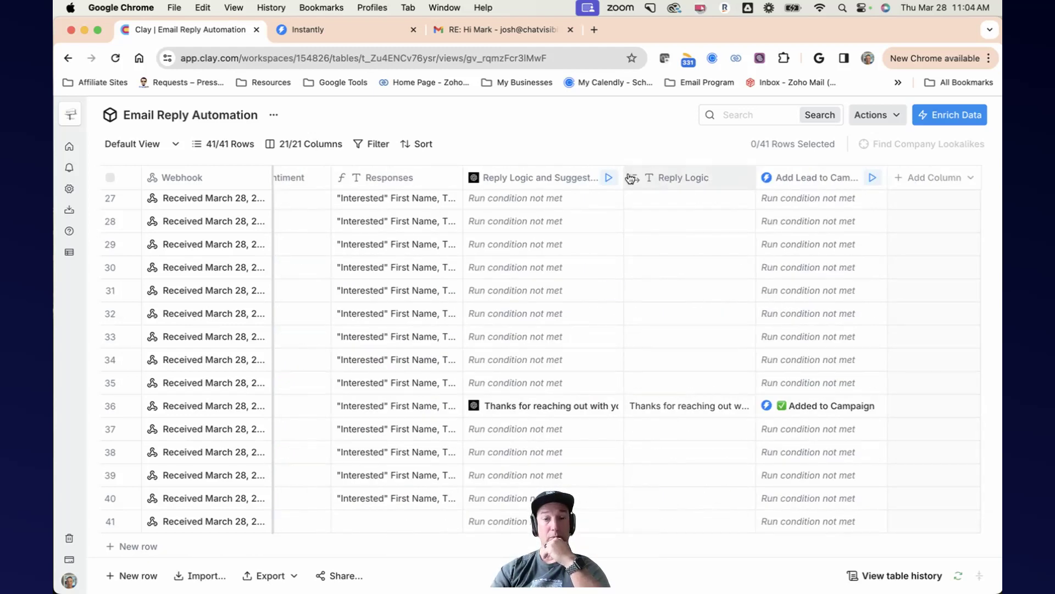
Step: Return to Instantly and scroll across the lead's row to review its personalization, subject and original reply
{"action": "left_click", "coordinate": [330, 31]}
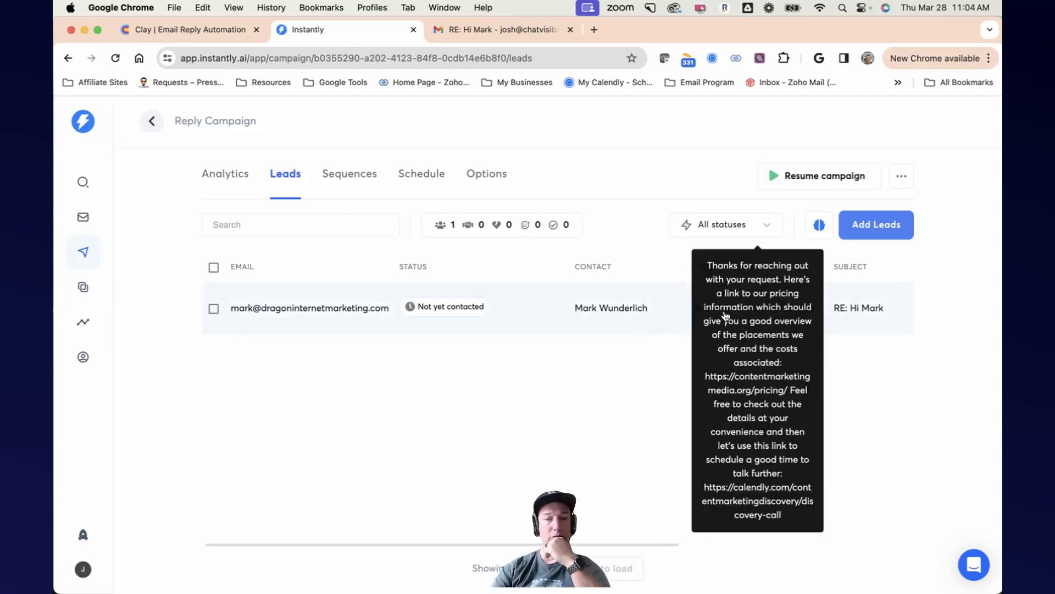
{"action": "scroll", "coordinate": [780, 311], "scroll_direction": "right", "scroll_amount": 3}
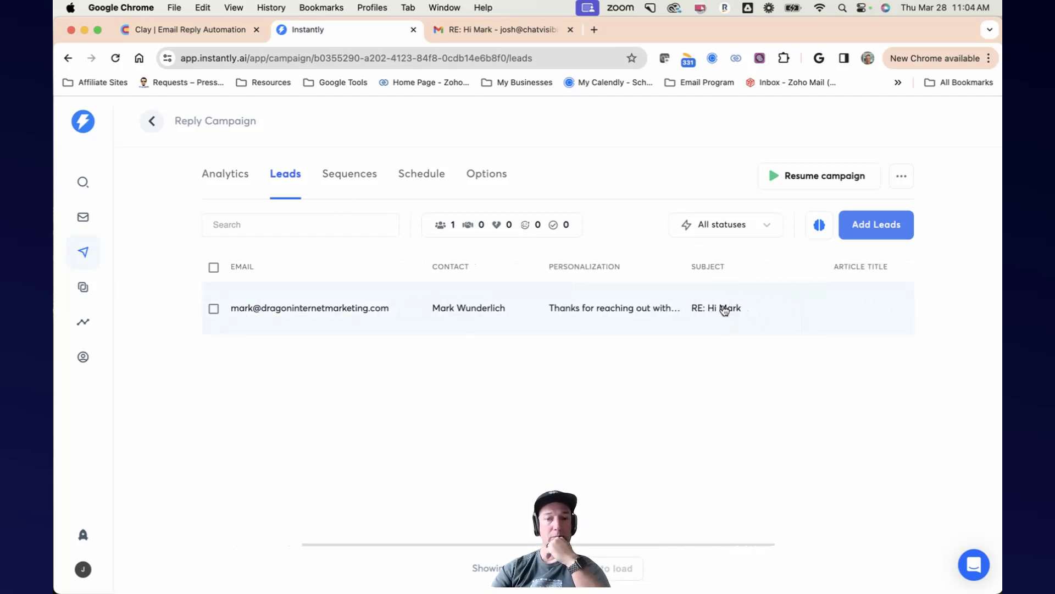
{"action": "scroll", "coordinate": [724, 308], "scroll_direction": "right", "scroll_amount": 4}
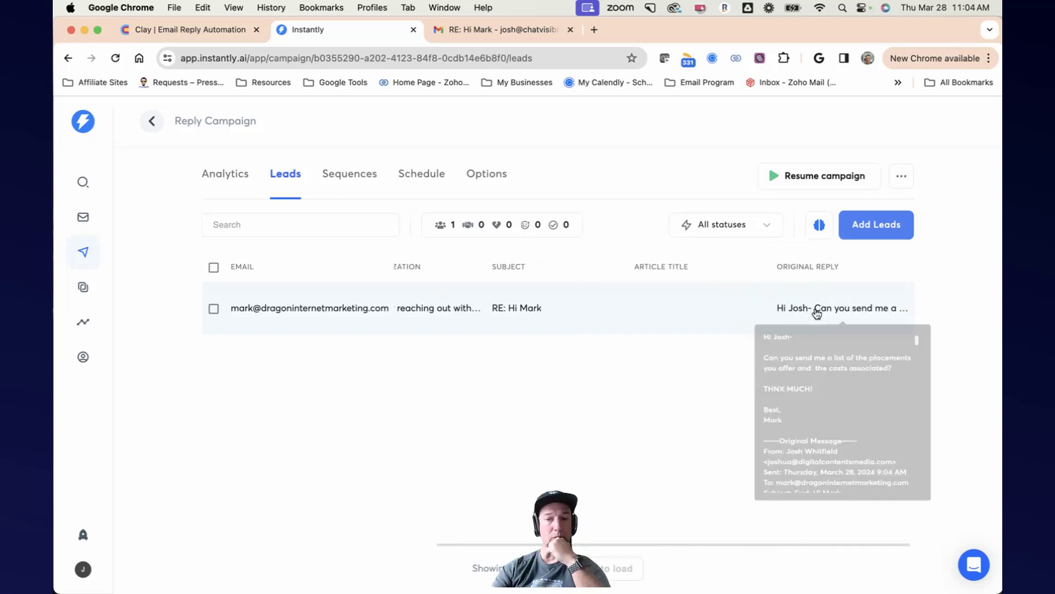
Step: Open the Reply Campaign's sequence, preview the generated email and select its reply text, then close the preview
{"action": "left_click", "coordinate": [221, 182]}
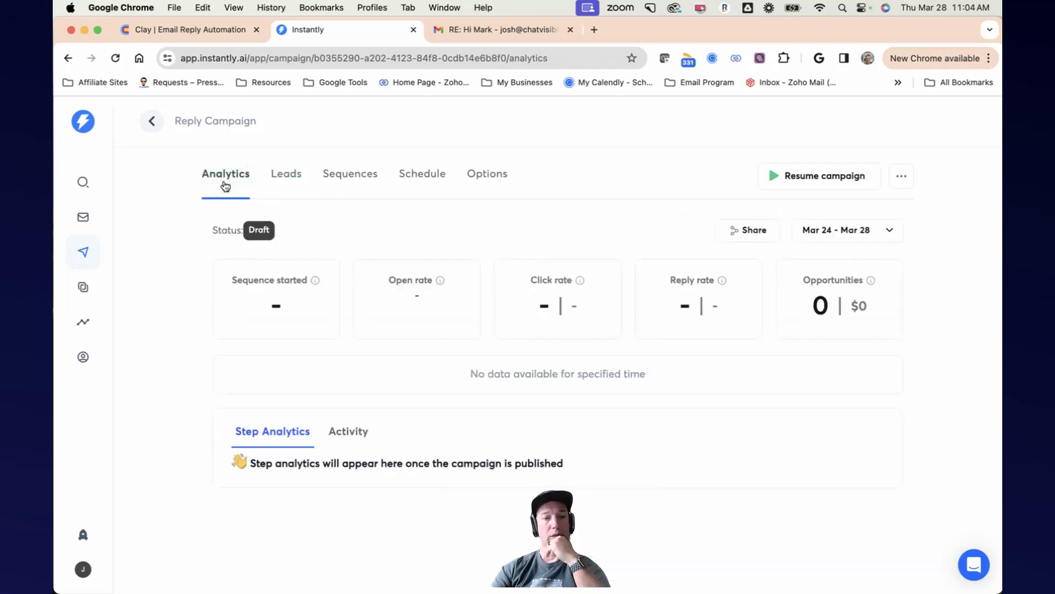
{"action": "left_click", "coordinate": [276, 179]}
{"action": "left_click", "coordinate": [362, 183]}
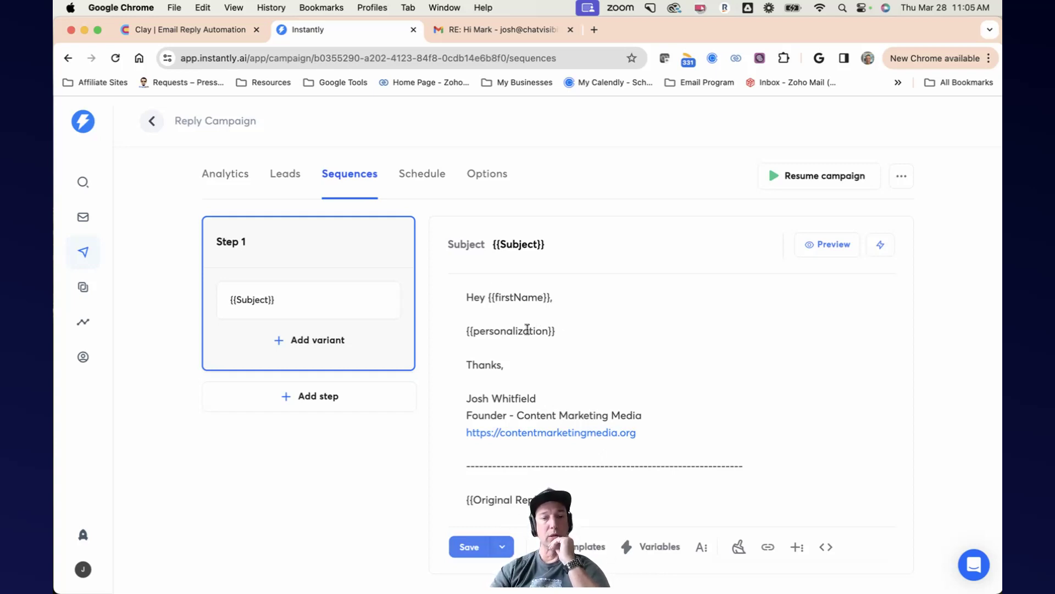
{"action": "left_click", "coordinate": [826, 246]}
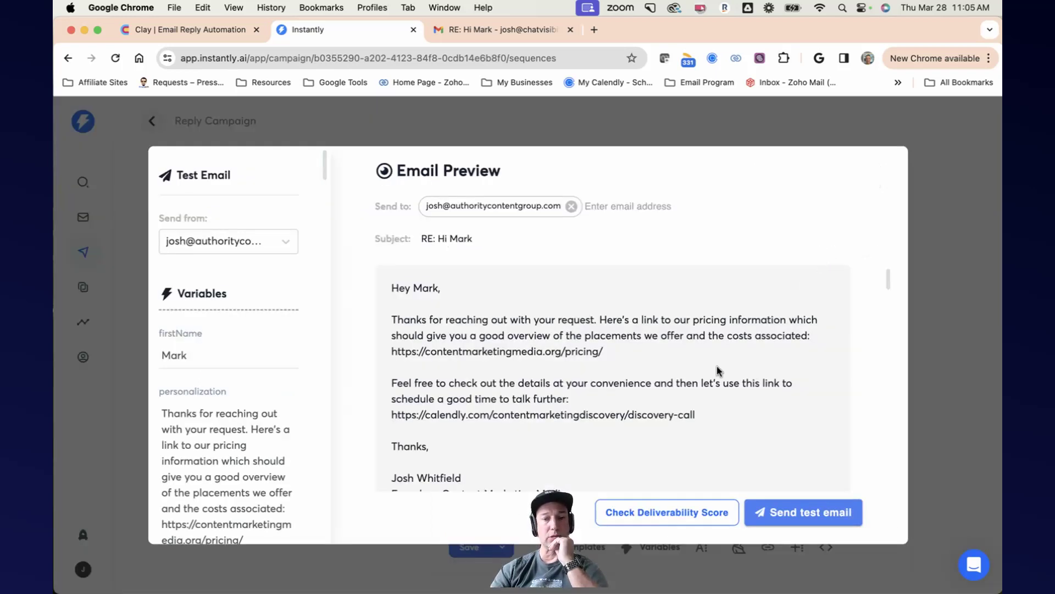
{"action": "scroll", "coordinate": [716, 363], "scroll_direction": "down", "scroll_amount": 1}
{"action": "scroll", "coordinate": [717, 361], "scroll_direction": "up", "scroll_amount": 1}
{"action": "left_click_drag", "start_coordinate": [698, 400], "coordinate": [417, 269]}
{"action": "scroll", "coordinate": [605, 340], "scroll_direction": "up", "scroll_amount": 1}
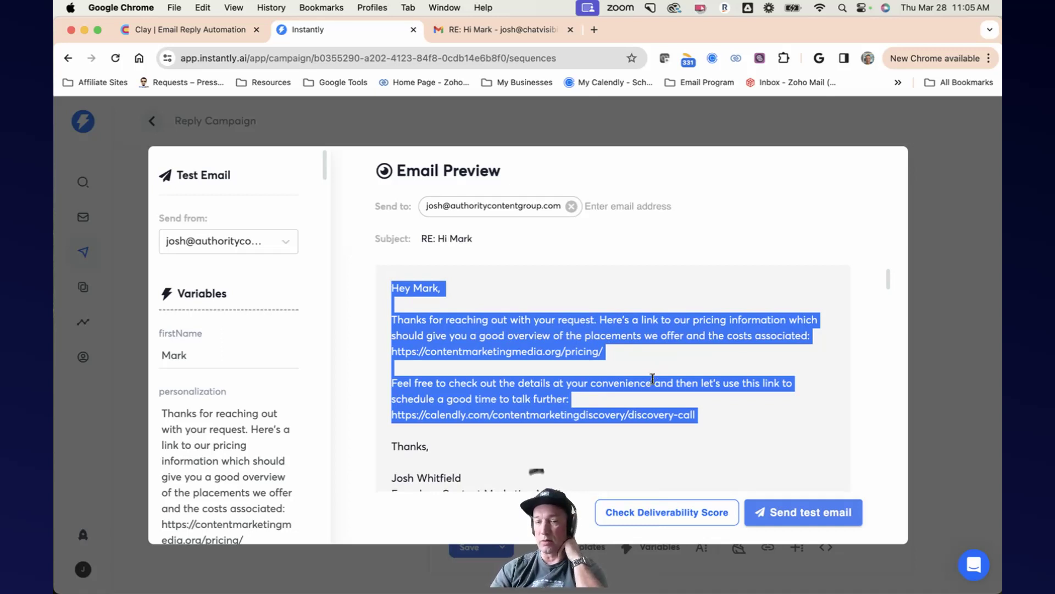
{"action": "scroll", "coordinate": [653, 379], "scroll_direction": "down", "scroll_amount": 1}
{"action": "scroll", "coordinate": [652, 379], "scroll_direction": "down", "scroll_amount": 2}
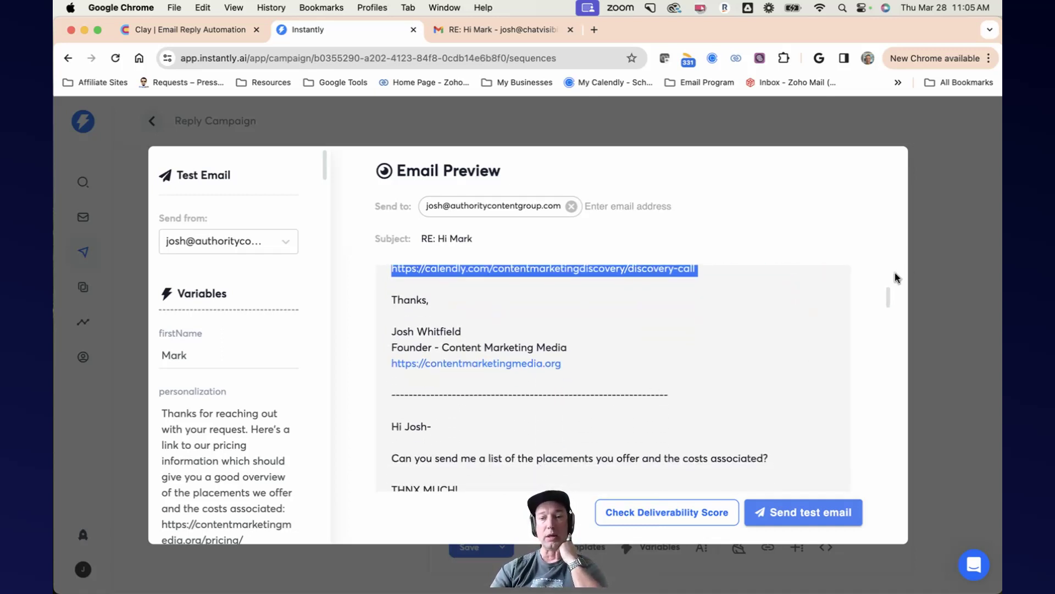
{"action": "left_click", "coordinate": [923, 266]}
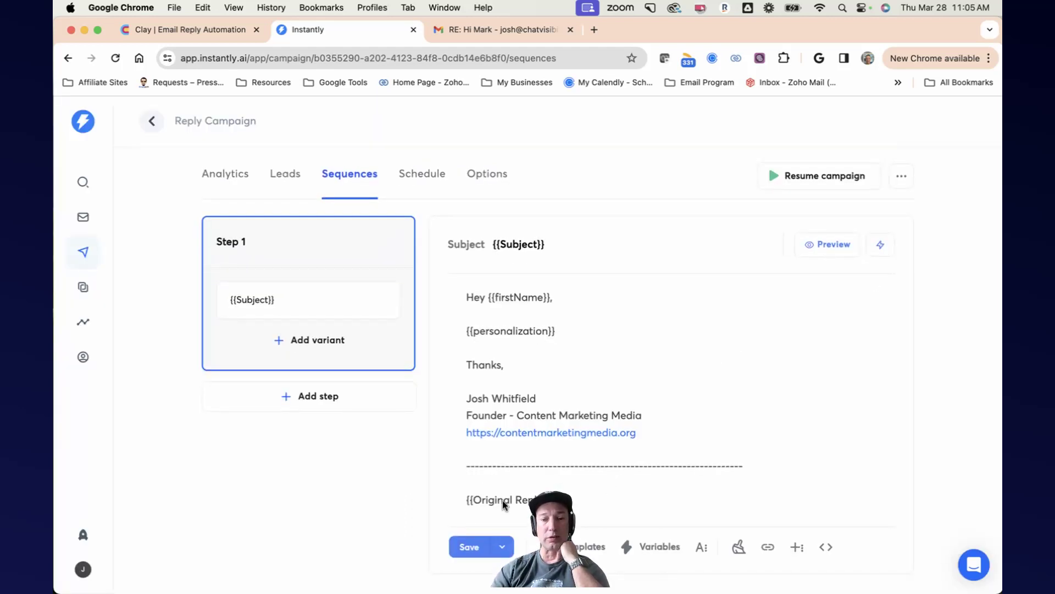
Step: Reopen the email preview and scroll through the full message including the quoted original thread
{"action": "left_click", "coordinate": [833, 246]}
{"action": "scroll", "coordinate": [703, 309], "scroll_direction": "down", "scroll_amount": 5}
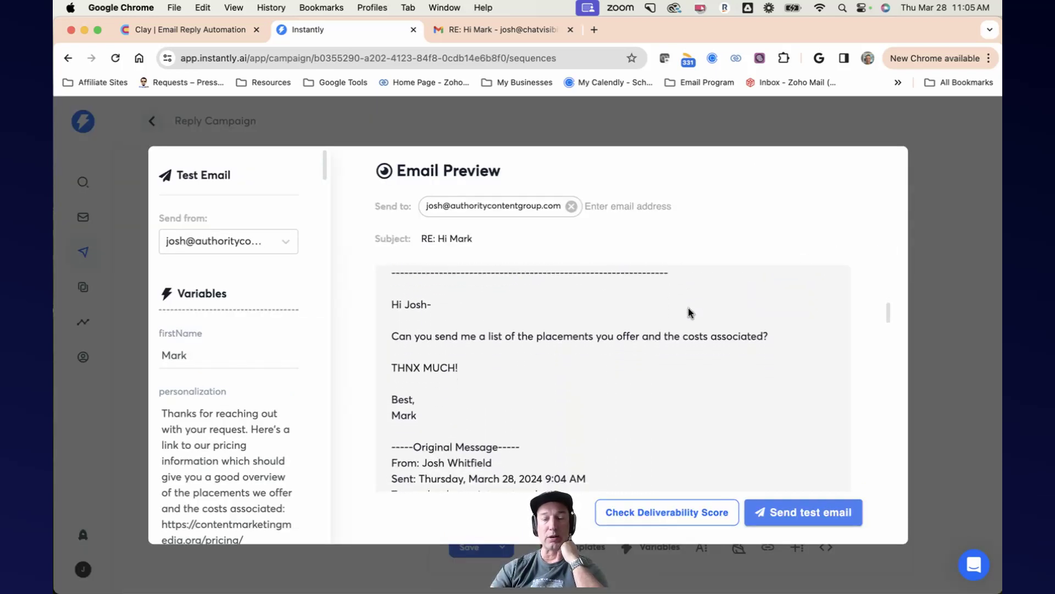
{"action": "scroll", "coordinate": [518, 340], "scroll_direction": "down", "scroll_amount": 6}
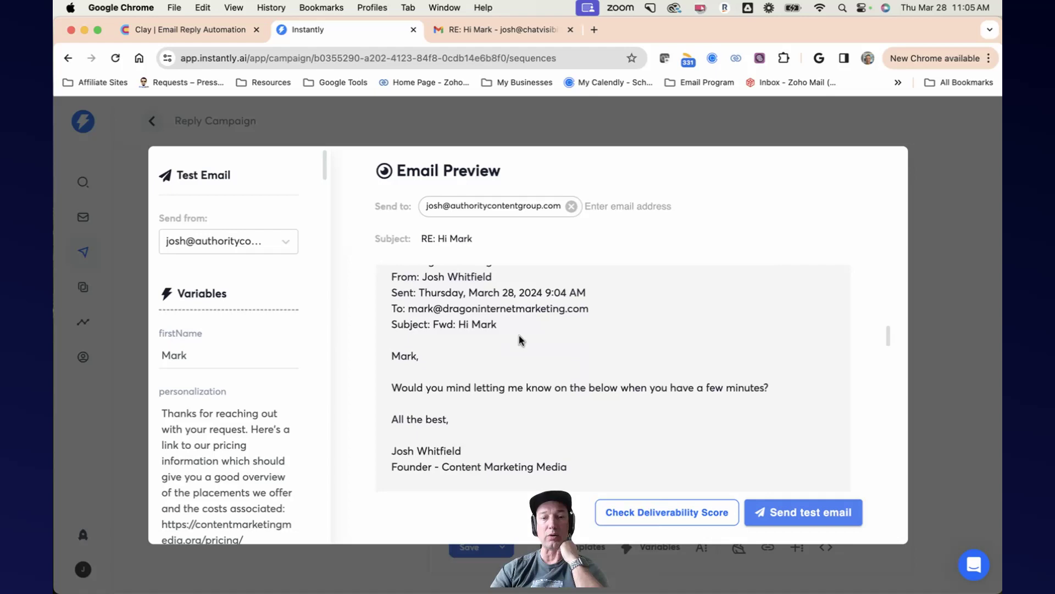
{"action": "scroll", "coordinate": [523, 335], "scroll_direction": "down", "scroll_amount": 10}
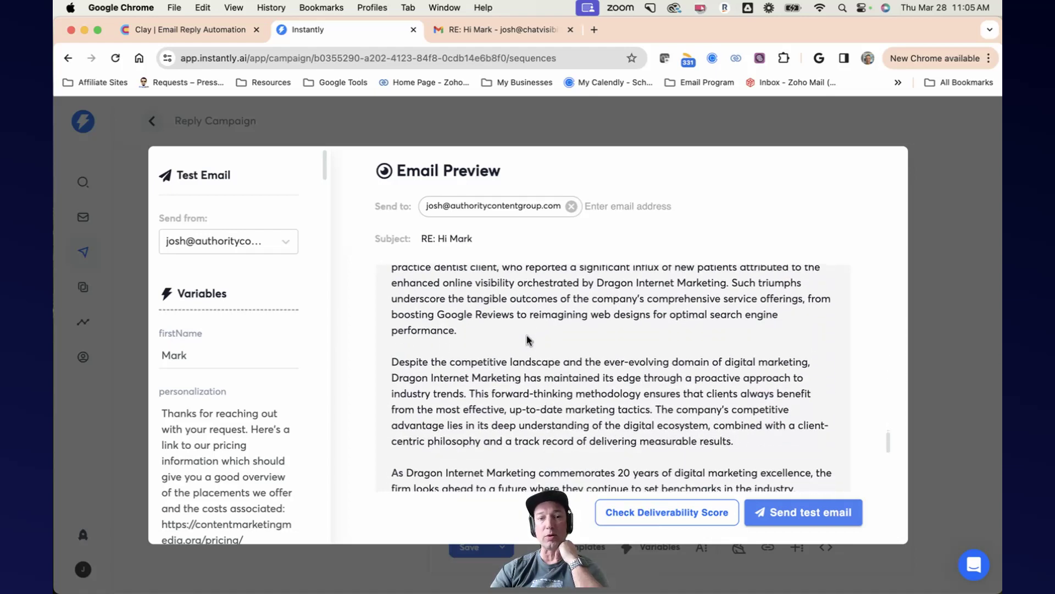
{"action": "scroll", "coordinate": [527, 336], "scroll_direction": "down", "scroll_amount": 3}
{"action": "scroll", "coordinate": [528, 337], "scroll_direction": "up", "scroll_amount": 15}
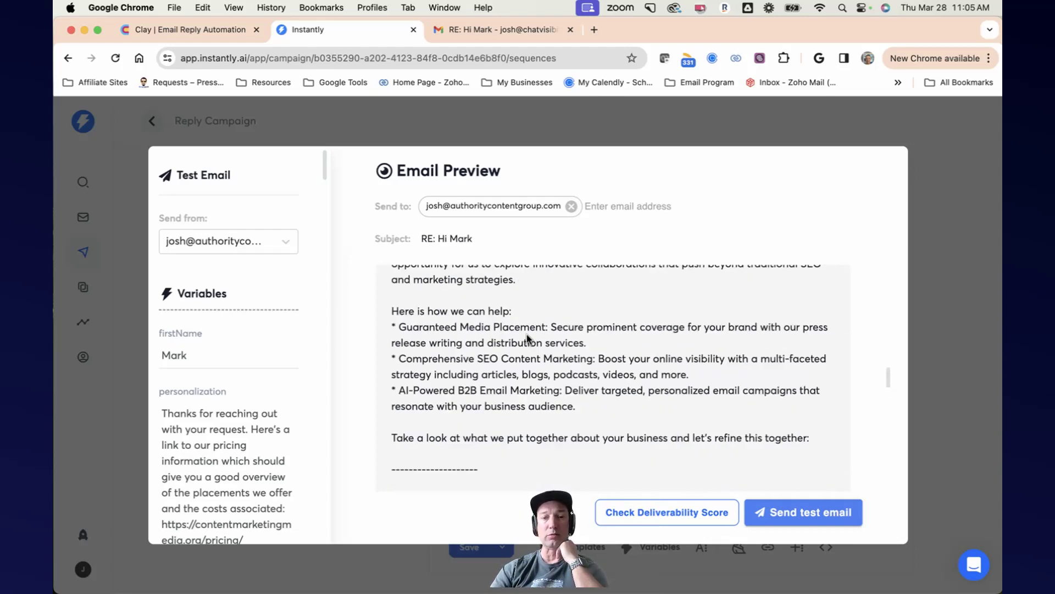
{"action": "scroll", "coordinate": [528, 338], "scroll_direction": "up", "scroll_amount": 12}
{"action": "scroll", "coordinate": [527, 338], "scroll_direction": "down", "scroll_amount": 8}
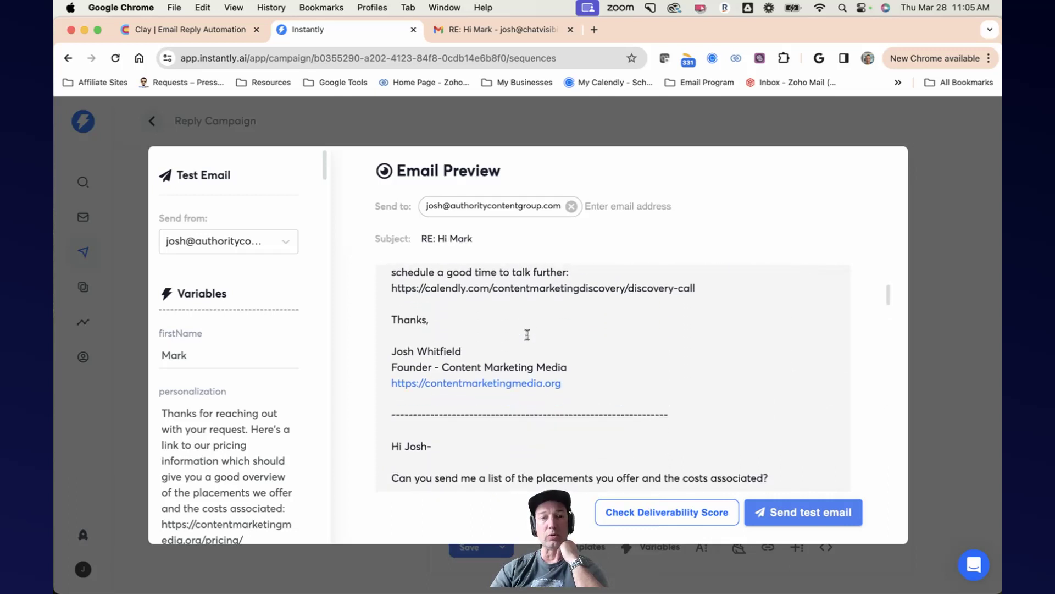
{"action": "scroll", "coordinate": [527, 338], "scroll_direction": "down", "scroll_amount": 15}
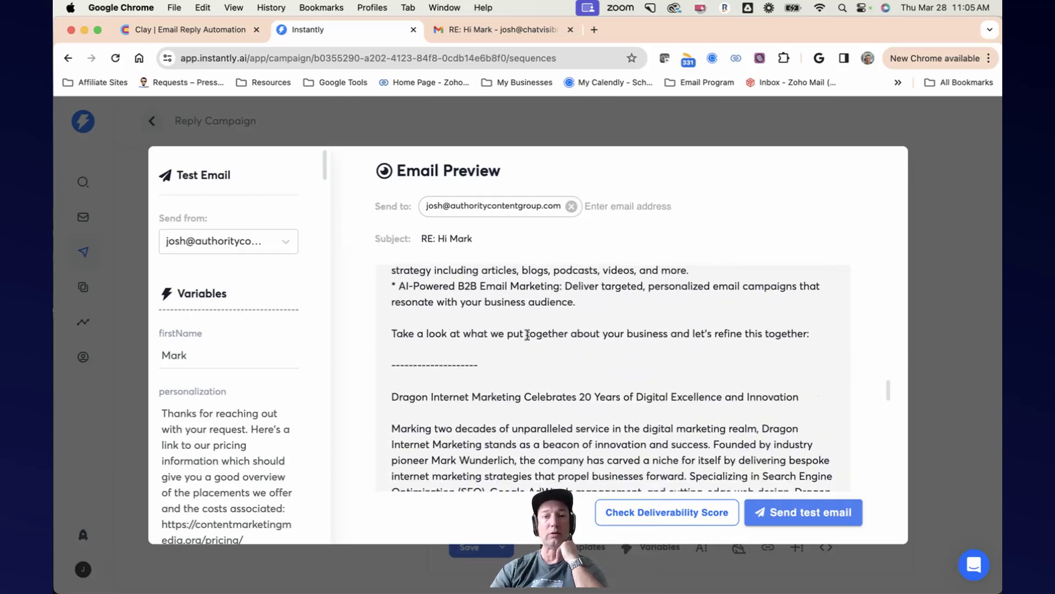
{"action": "scroll", "coordinate": [527, 336], "scroll_direction": "down", "scroll_amount": 10}
{"action": "scroll", "coordinate": [527, 338], "scroll_direction": "up", "scroll_amount": 3}
{"action": "scroll", "coordinate": [527, 336], "scroll_direction": "up", "scroll_amount": 15}
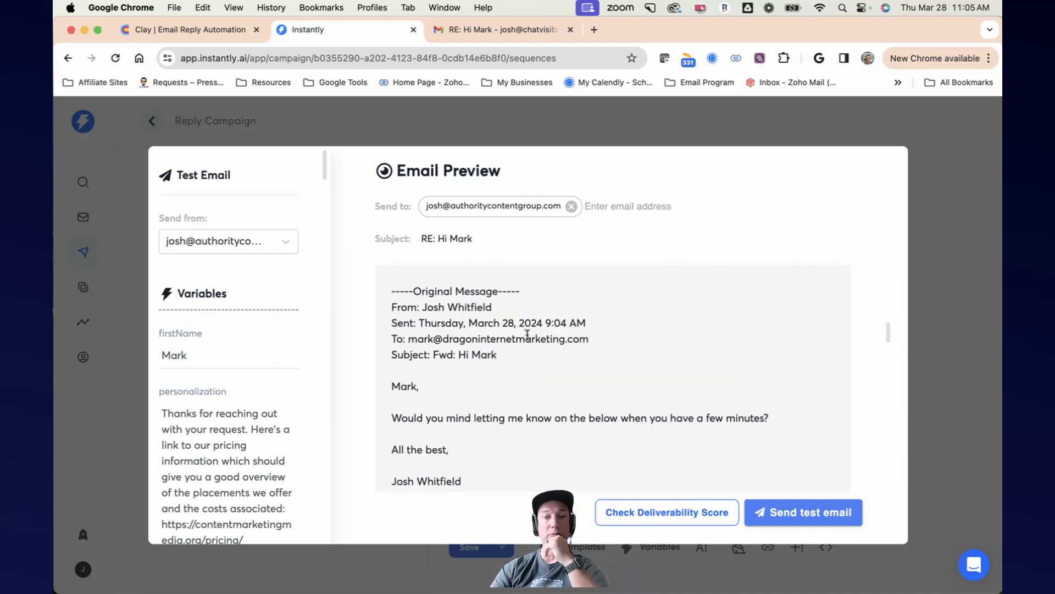
Step: Reopen the email preview and choose the contentmarketingmedia.io account as the test email's sender
{"action": "scroll", "coordinate": [527, 335], "scroll_direction": "up", "scroll_amount": 6}
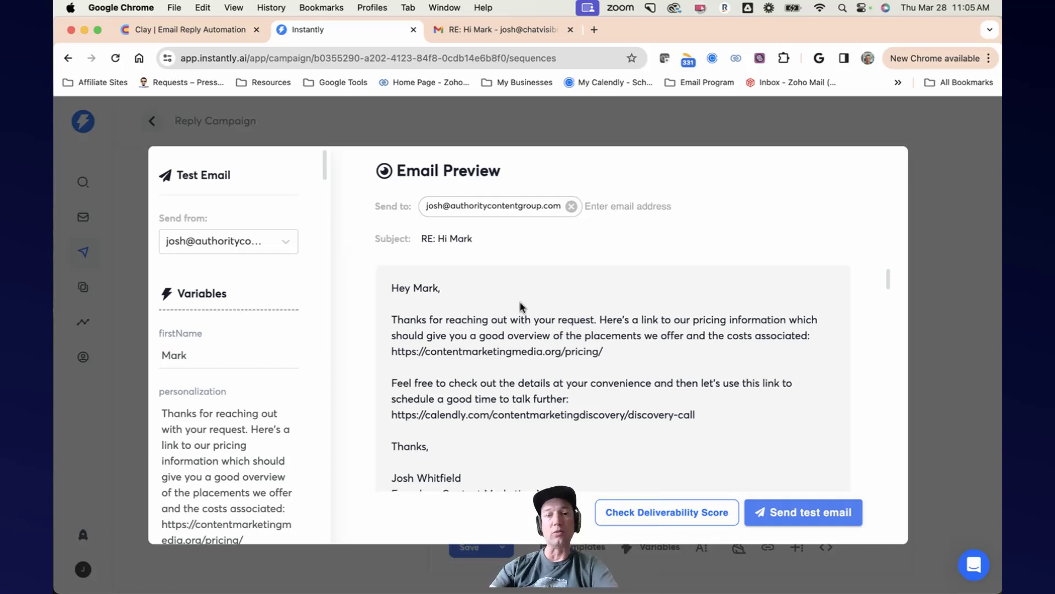
{"action": "left_click", "coordinate": [948, 224]}
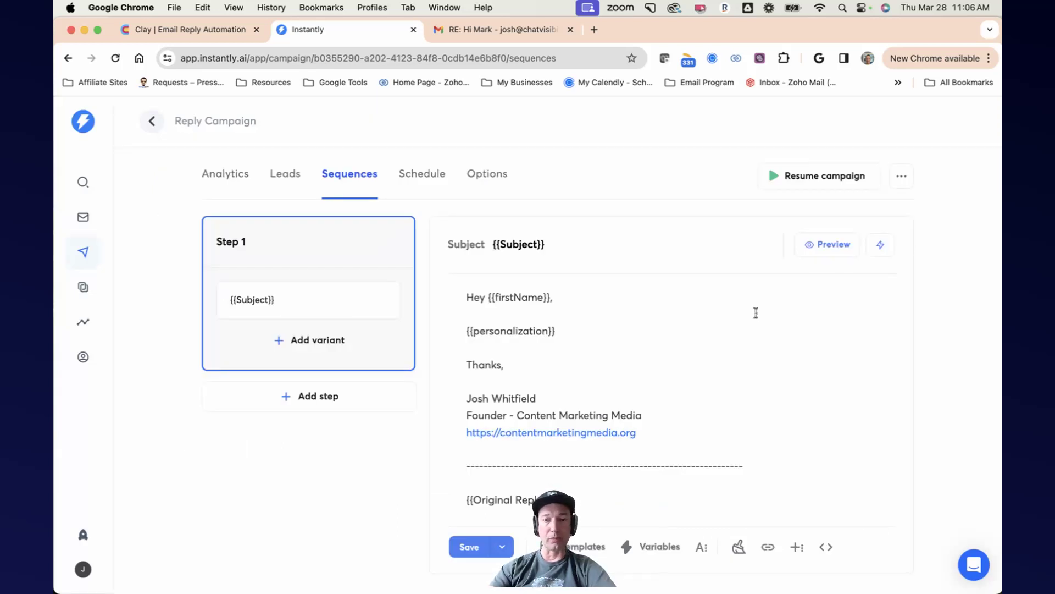
{"action": "left_click", "coordinate": [830, 251]}
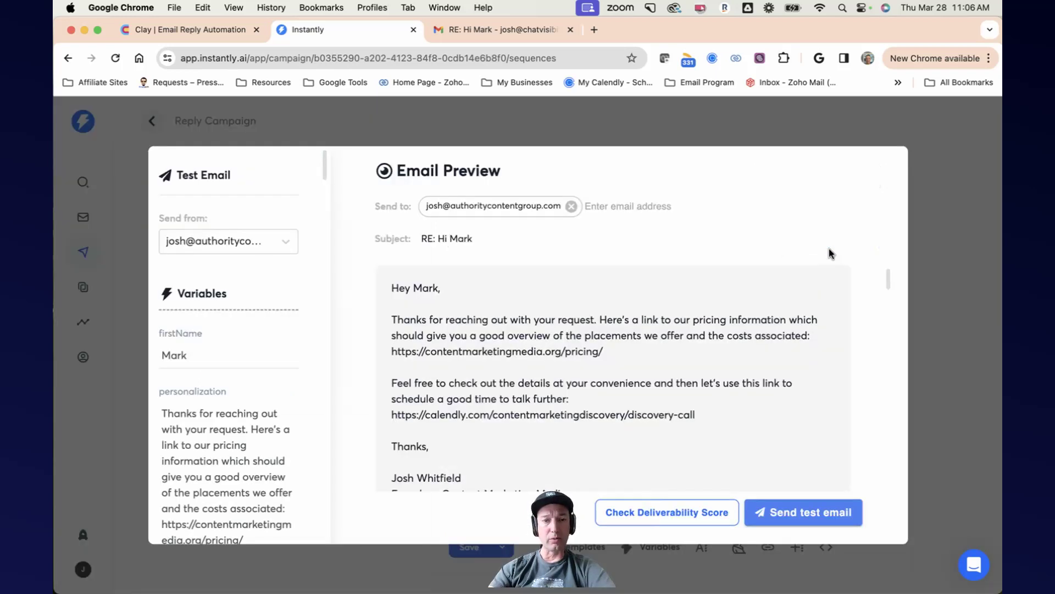
{"action": "left_click", "coordinate": [265, 250]}
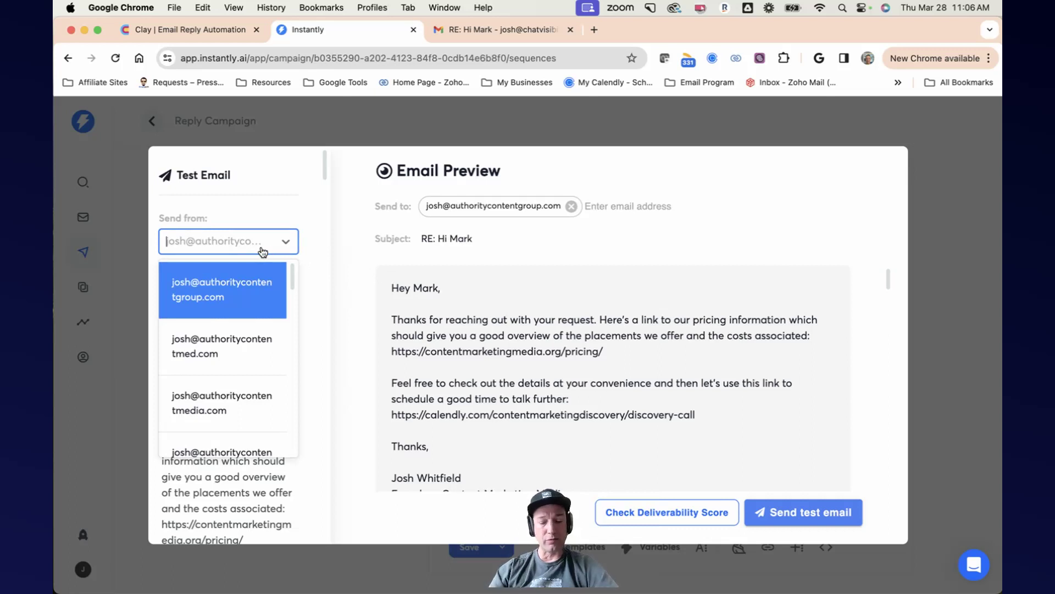
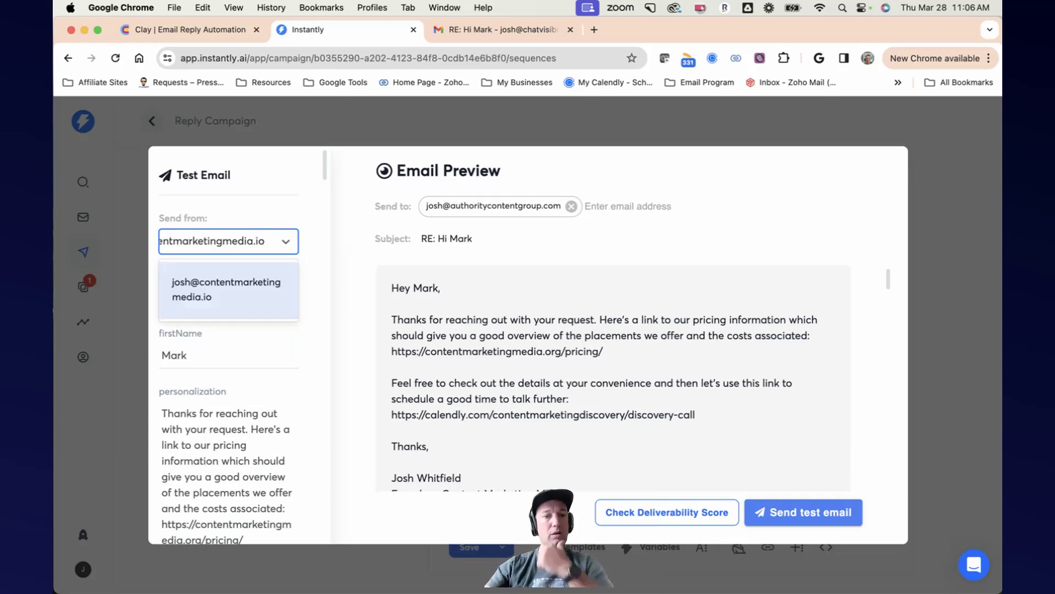
{"action": "left_click", "coordinate": [207, 295]}
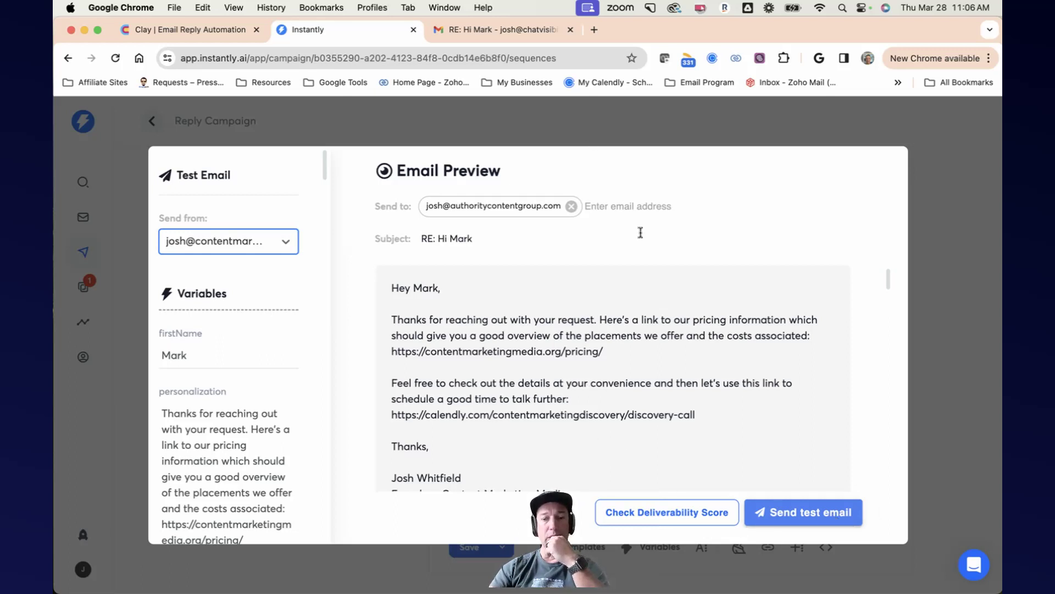
Step: Replace the test recipient with the chatvisibility.com inbox address and send the test email
{"action": "left_click", "coordinate": [484, 31]}
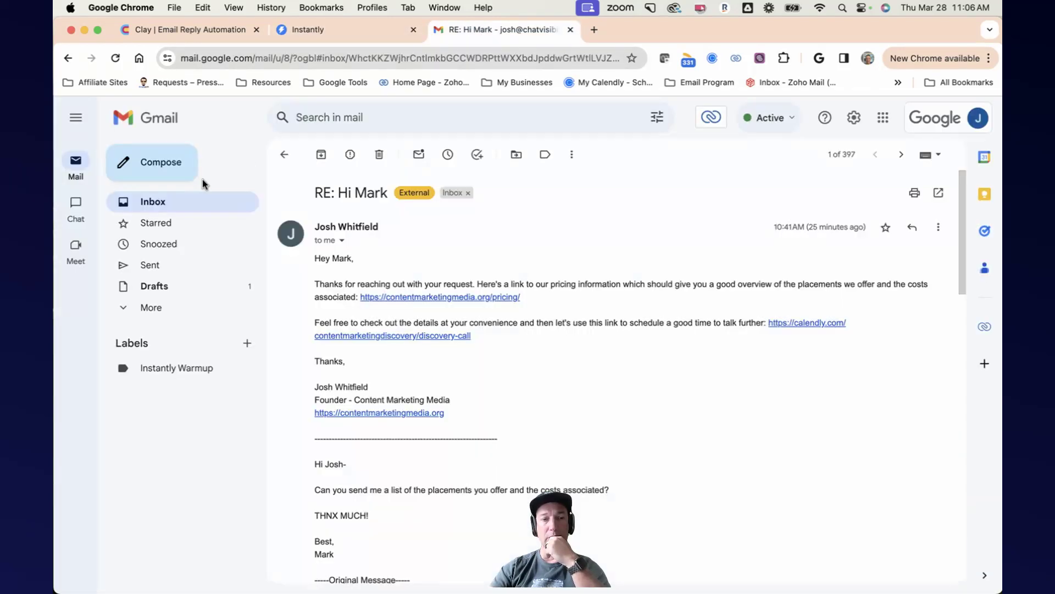
{"action": "left_click", "coordinate": [224, 204]}
{"action": "left_click", "coordinate": [210, 30]}
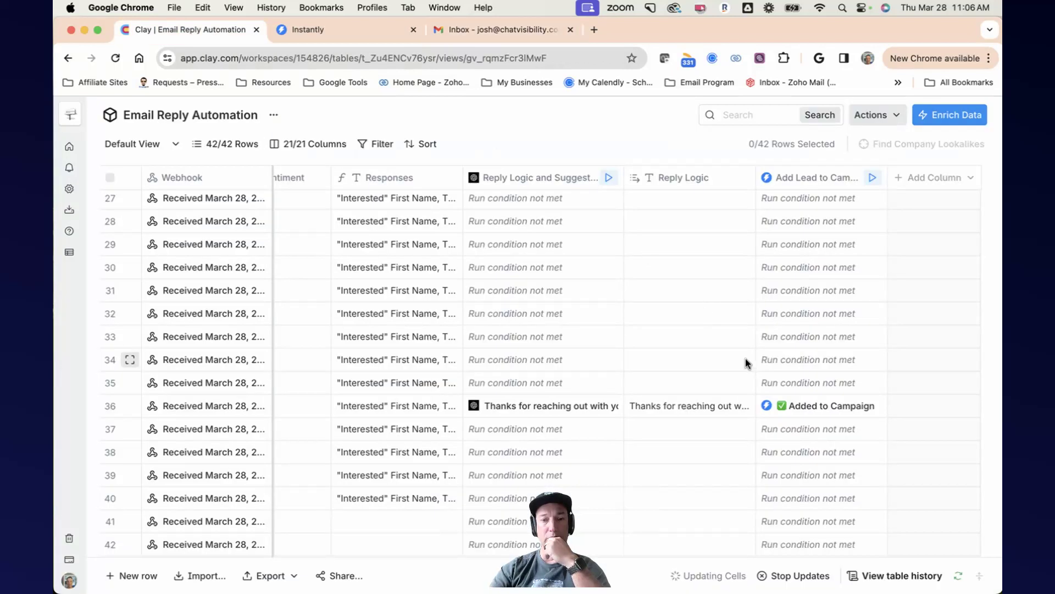
{"action": "left_click", "coordinate": [330, 31]}
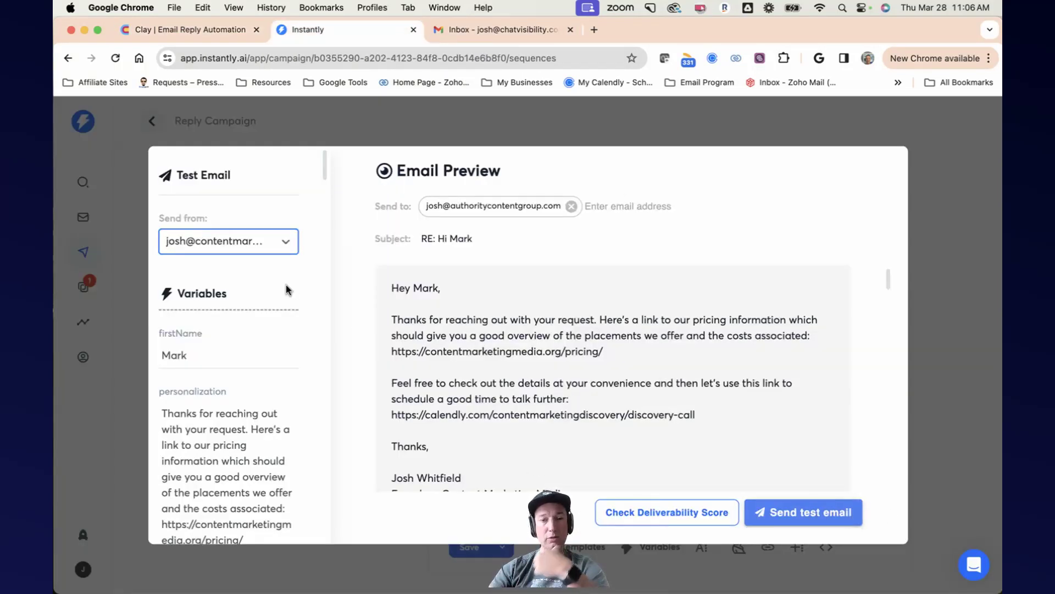
{"action": "left_click", "coordinate": [572, 206]}
{"action": "left_click", "coordinate": [493, 208]}
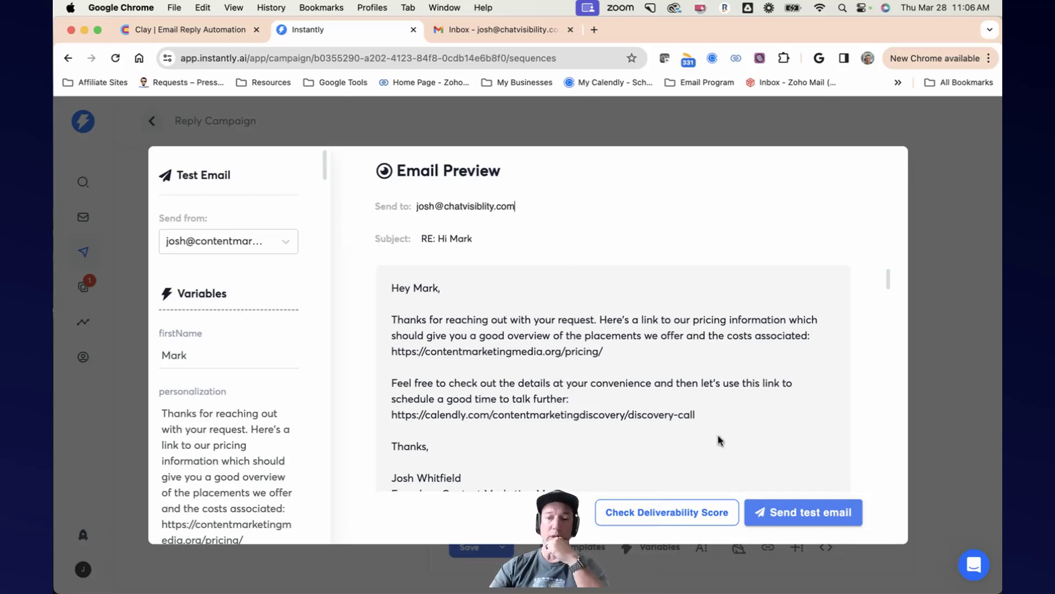
{"action": "left_click", "coordinate": [791, 510]}
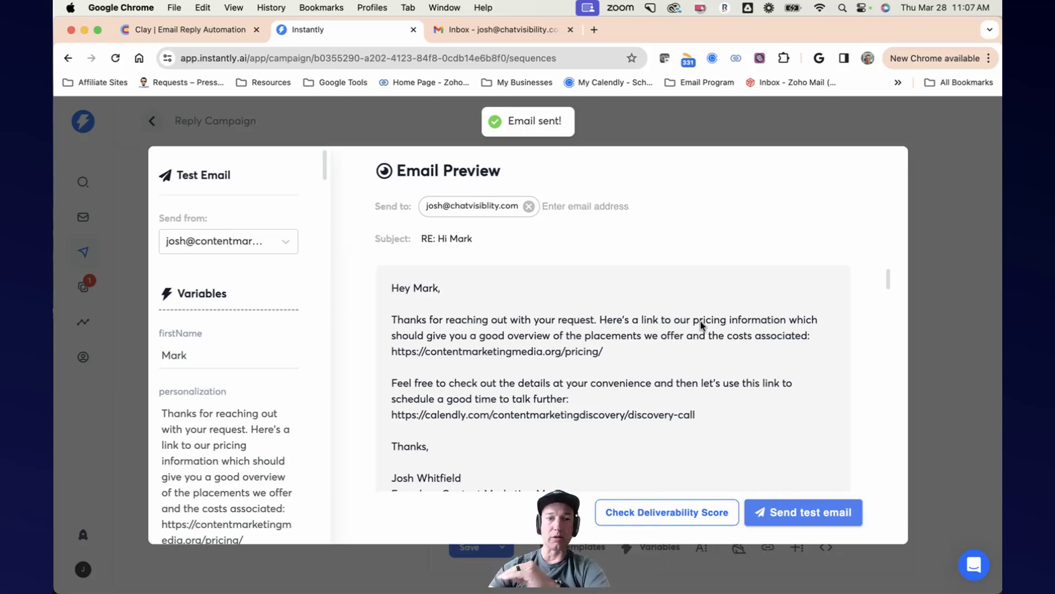
Step: Refresh the Gmail inbox, open the received RE: Hi Mark email and read through it and its quoted thread
{"action": "left_click", "coordinate": [497, 34]}
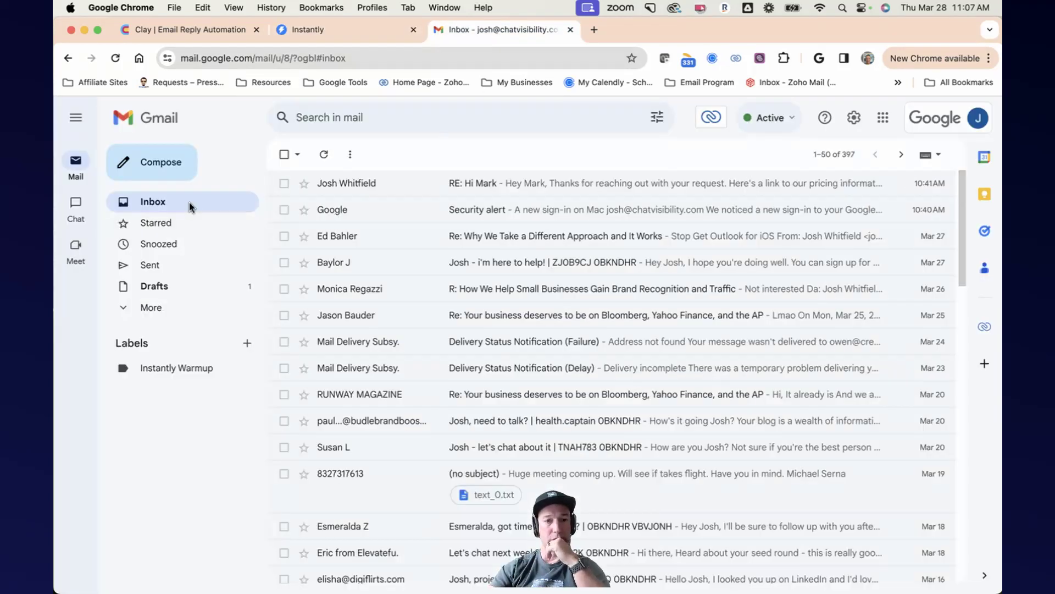
{"action": "left_click", "coordinate": [114, 58]}
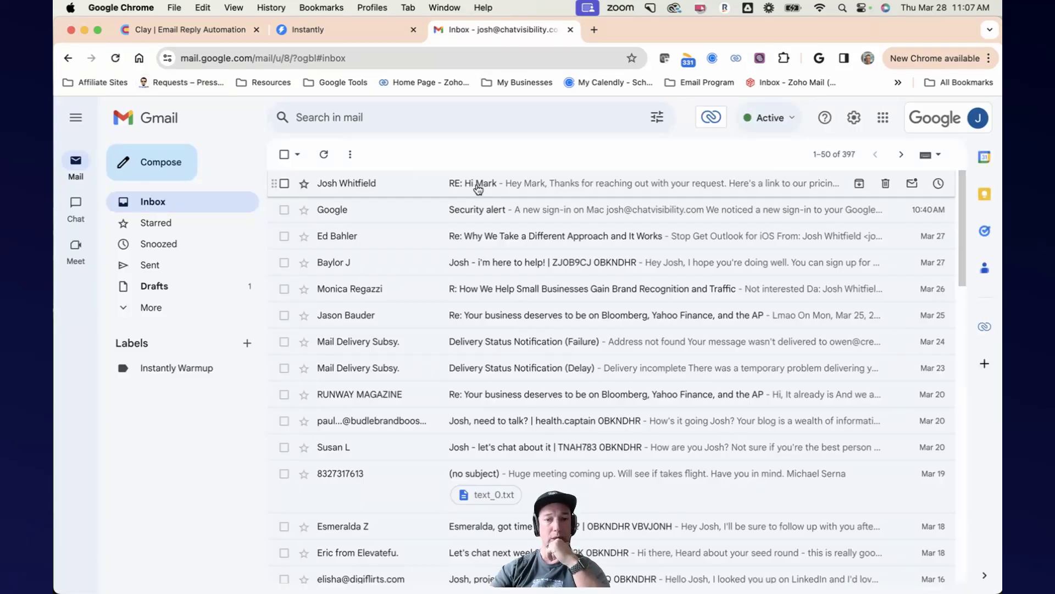
{"action": "left_click", "coordinate": [478, 186]}
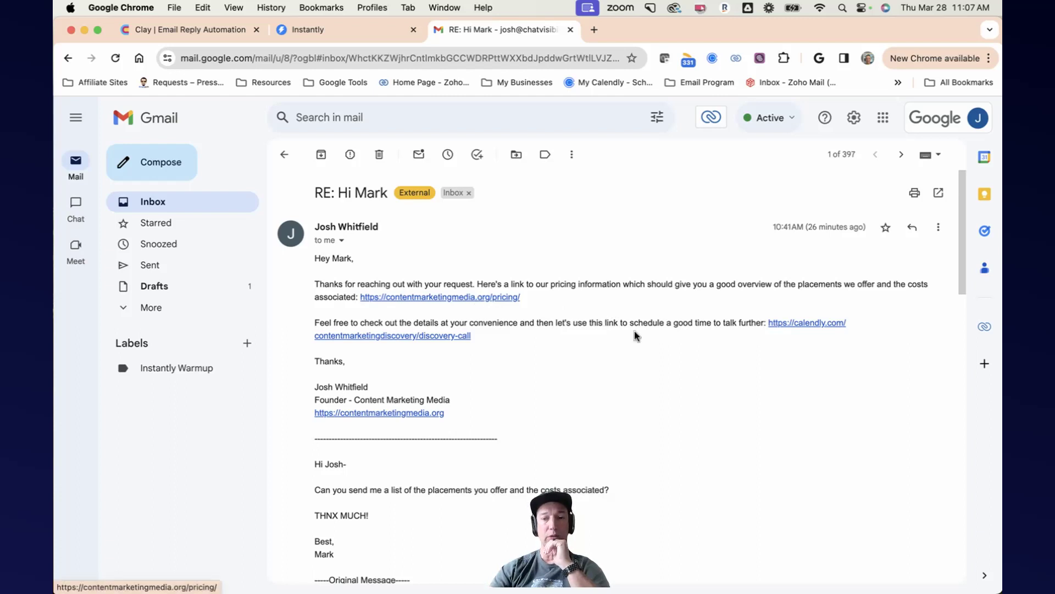
{"action": "scroll", "coordinate": [703, 357], "scroll_direction": "down", "scroll_amount": 4}
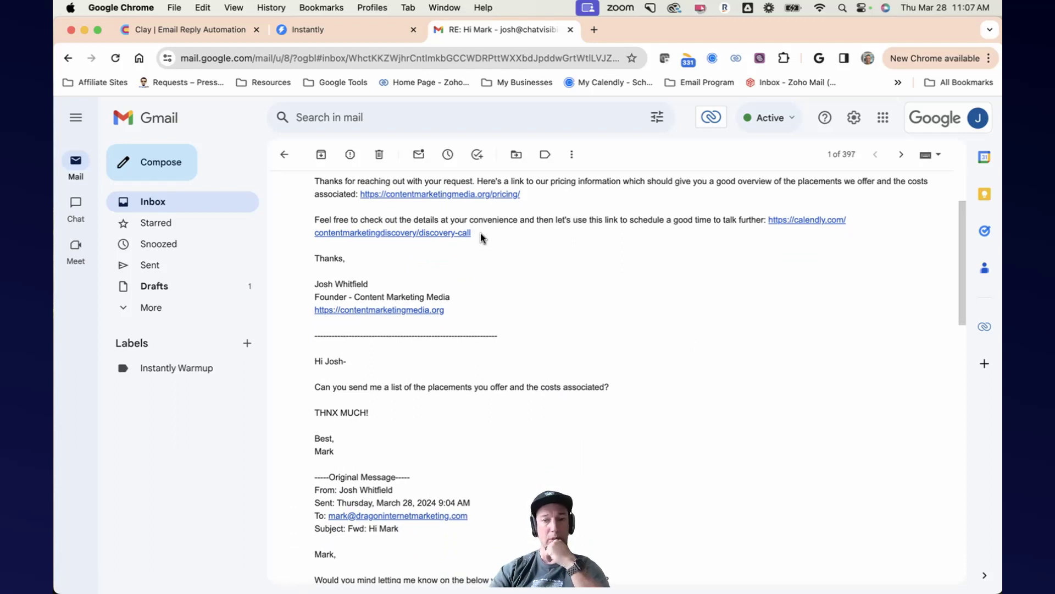
{"action": "scroll", "coordinate": [482, 237], "scroll_direction": "up", "scroll_amount": 1}
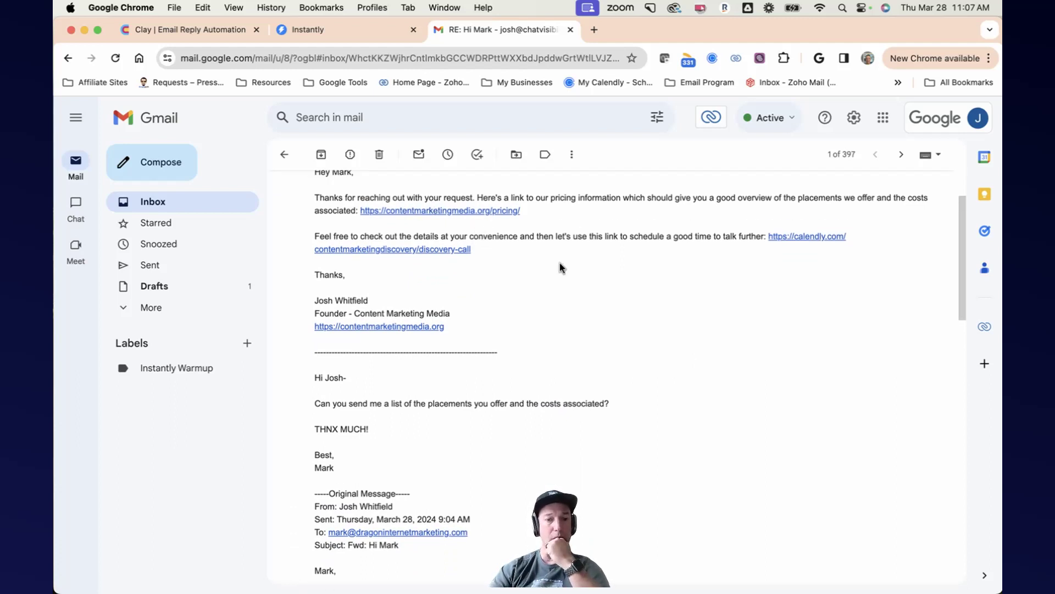
{"action": "scroll", "coordinate": [577, 267], "scroll_direction": "down", "scroll_amount": 10}
{"action": "scroll", "coordinate": [589, 268], "scroll_direction": "down", "scroll_amount": 12}
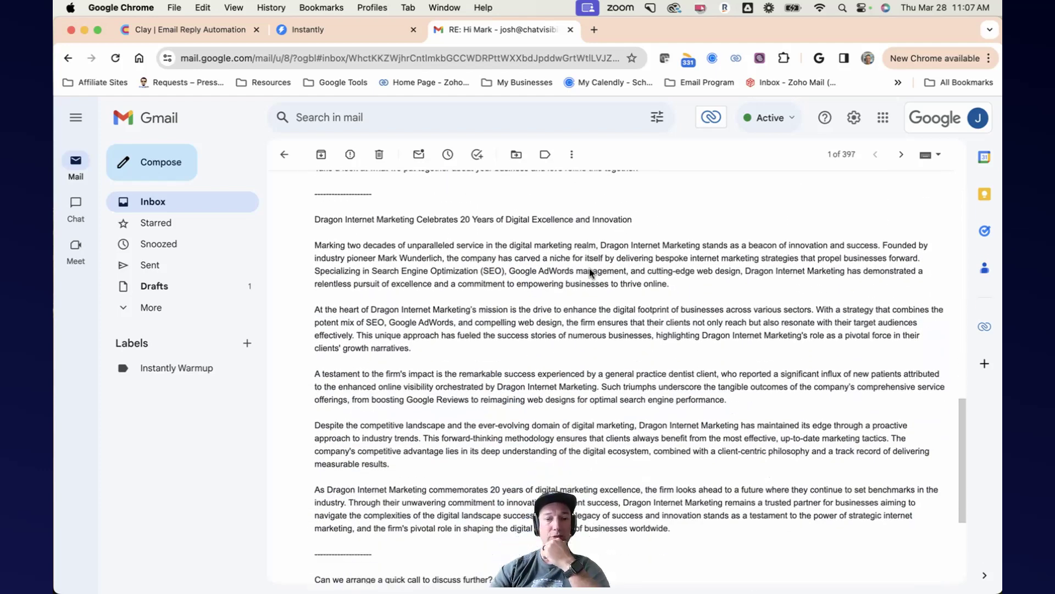
{"action": "scroll", "coordinate": [590, 269], "scroll_direction": "down", "scroll_amount": 8}
{"action": "scroll", "coordinate": [589, 268], "scroll_direction": "up", "scroll_amount": 20}
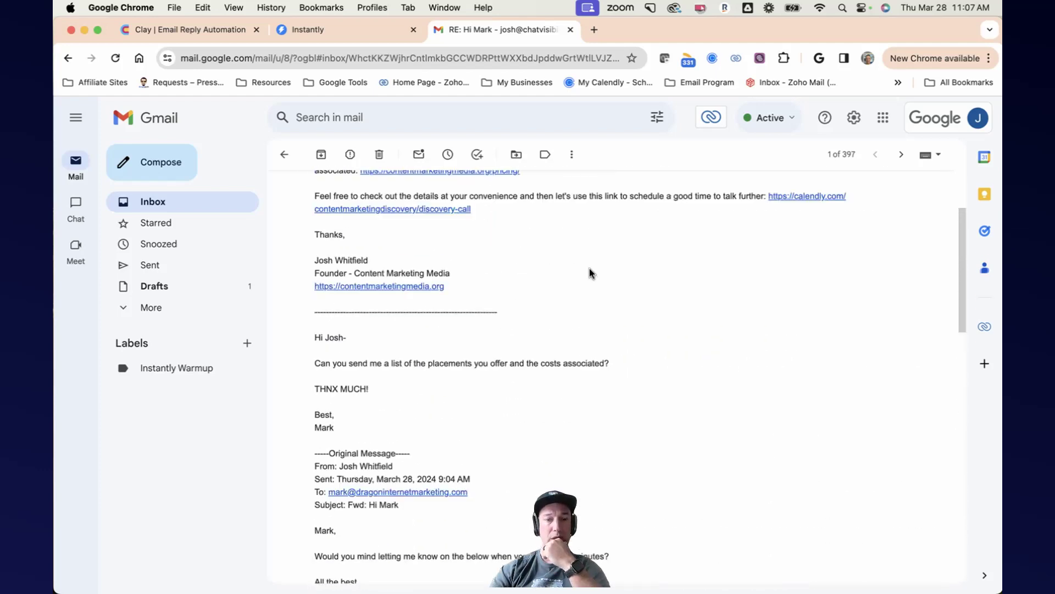
{"action": "scroll", "coordinate": [589, 275], "scroll_direction": "down", "scroll_amount": 1}
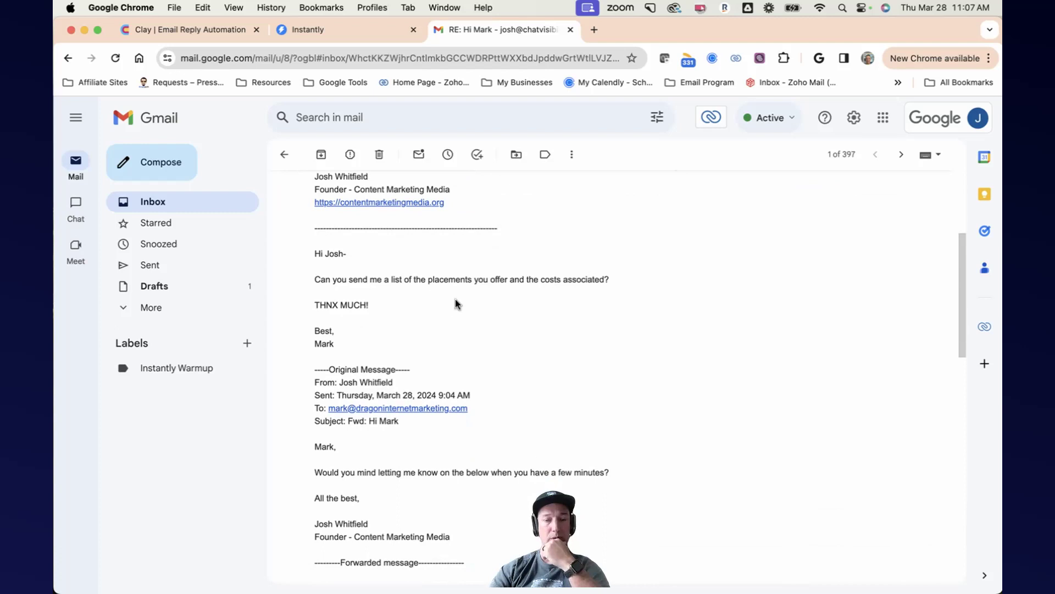
{"action": "scroll", "coordinate": [489, 264], "scroll_direction": "up", "scroll_amount": 8}
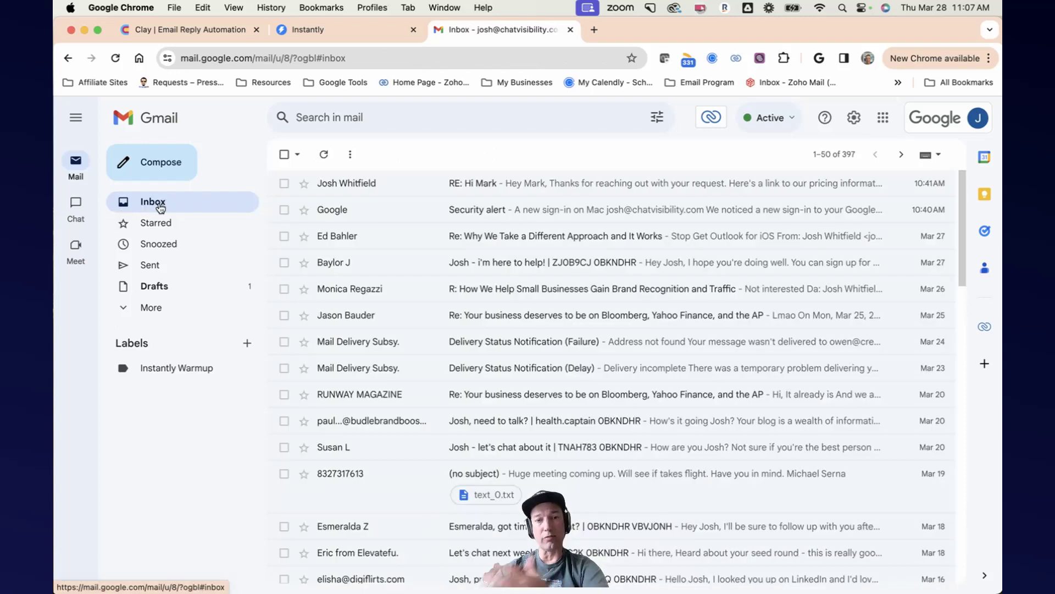
Step: Close the email preview and review the Reply Campaign's schedule settings
{"action": "left_click", "coordinate": [237, 39]}
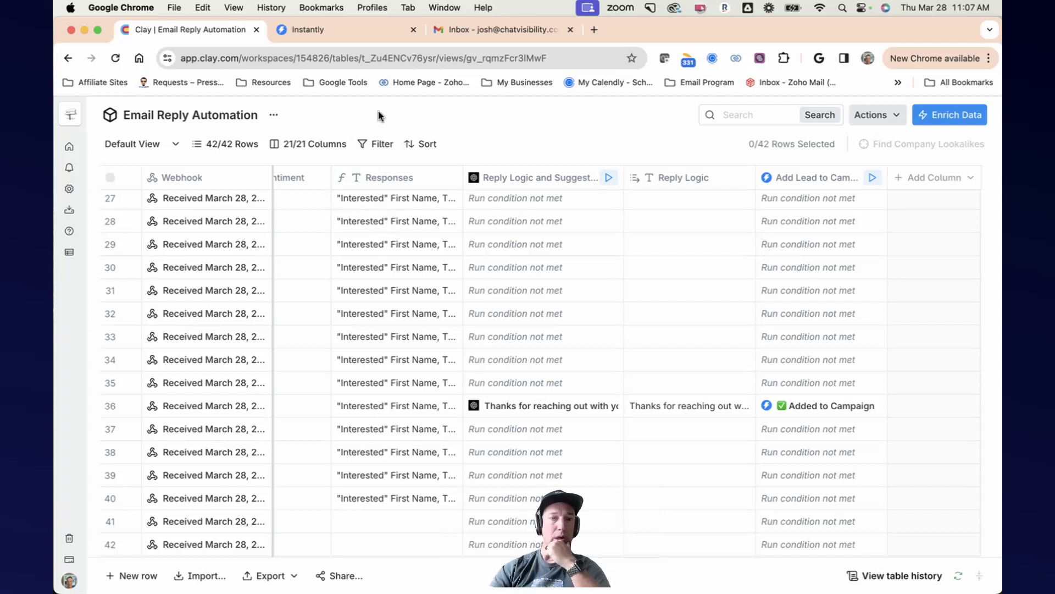
{"action": "left_click", "coordinate": [357, 33]}
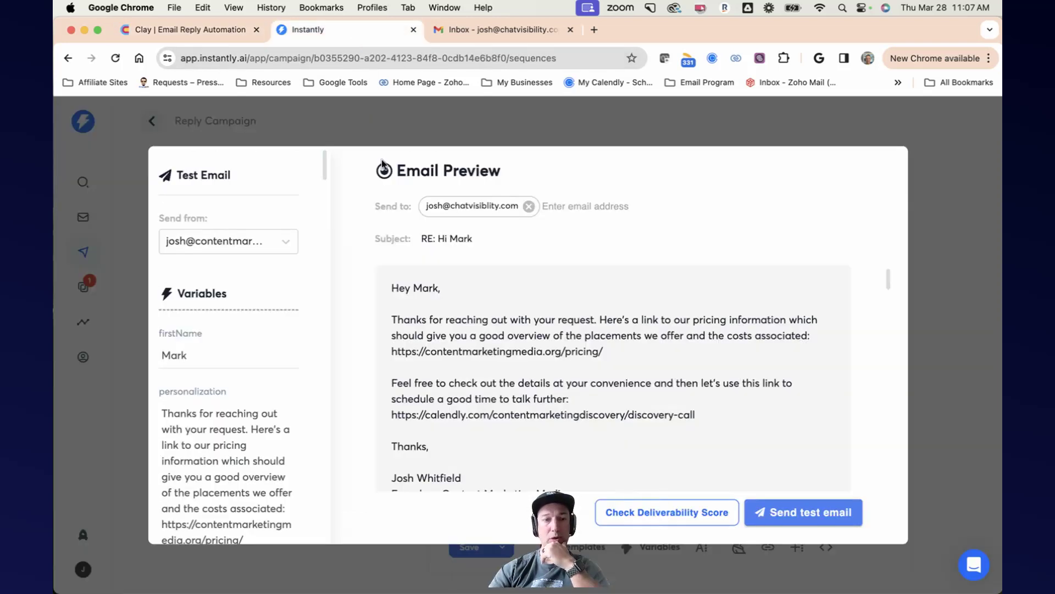
{"action": "left_click", "coordinate": [971, 187]}
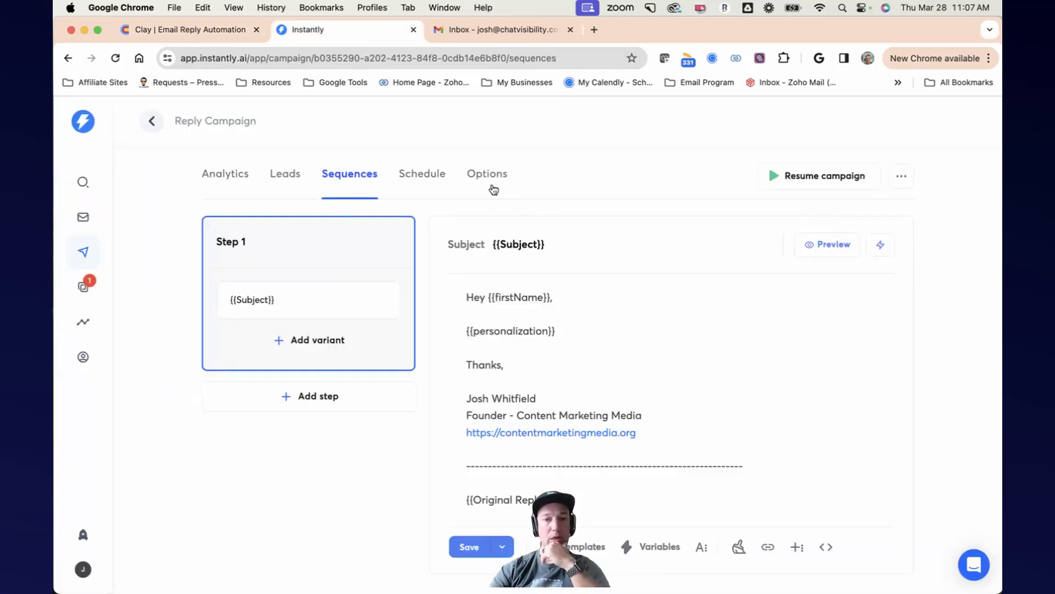
{"action": "left_click", "coordinate": [423, 180]}
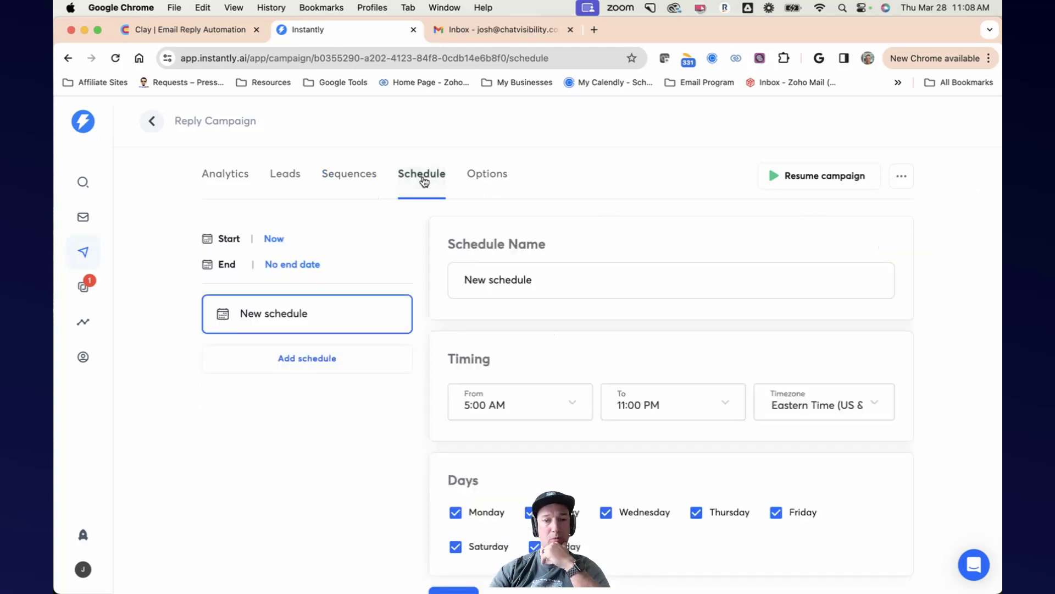
{"action": "scroll", "coordinate": [636, 316], "scroll_direction": "down", "scroll_amount": 2}
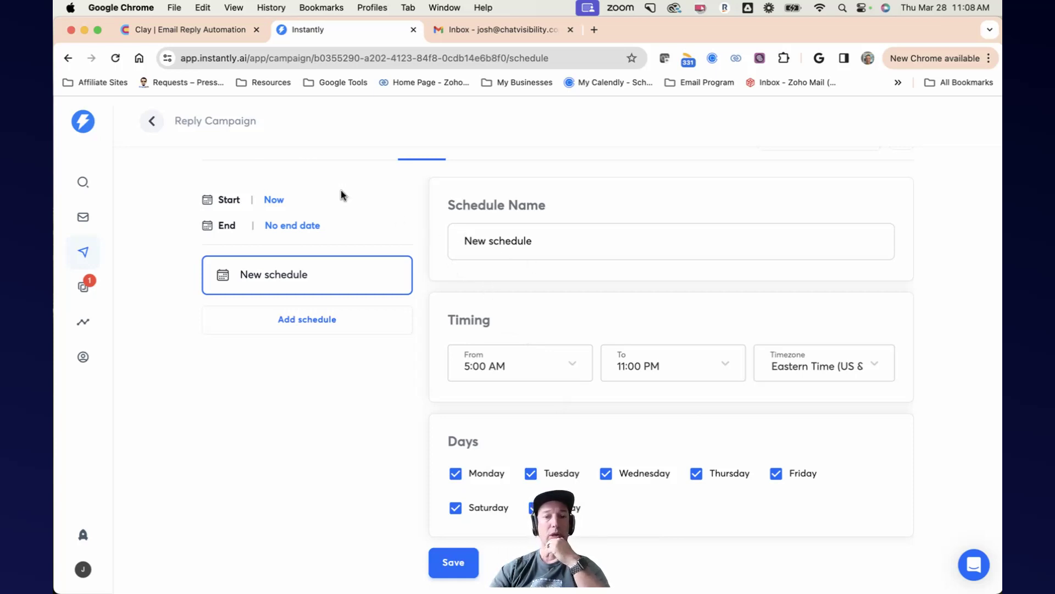
{"action": "scroll", "coordinate": [357, 223], "scroll_direction": "up", "scroll_amount": 2}
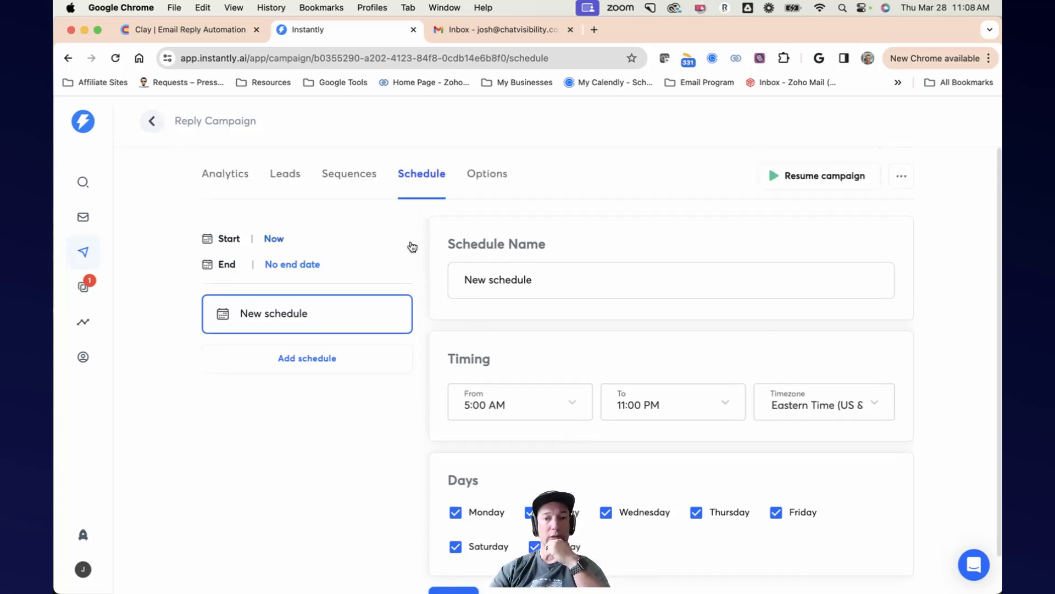
Step: Open the Reply Campaign's options and scroll through its sending and tracking settings
{"action": "left_click", "coordinate": [483, 177]}
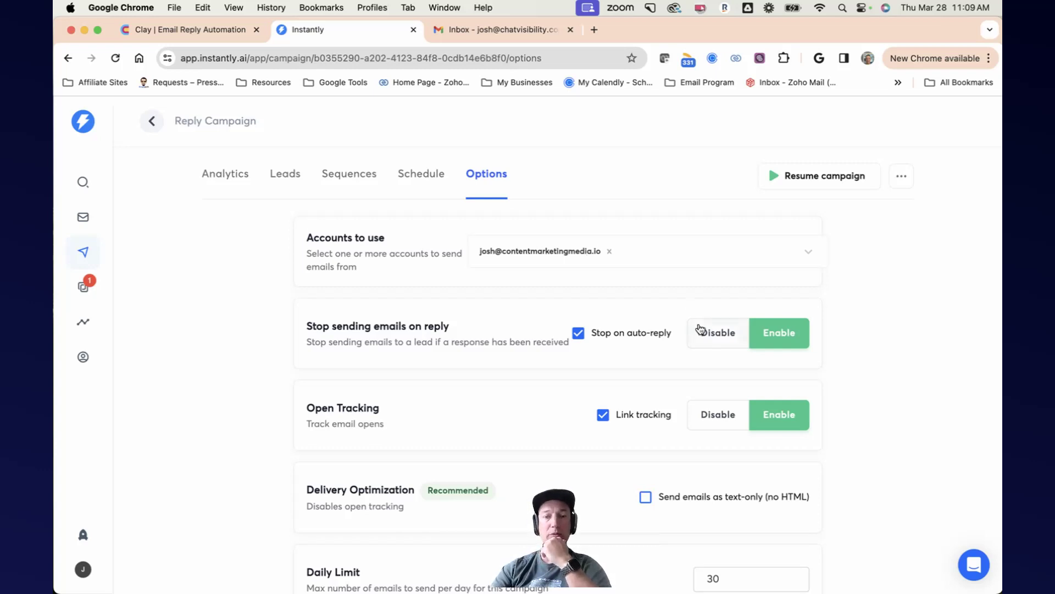
{"action": "scroll", "coordinate": [699, 329], "scroll_direction": "down", "scroll_amount": 3}
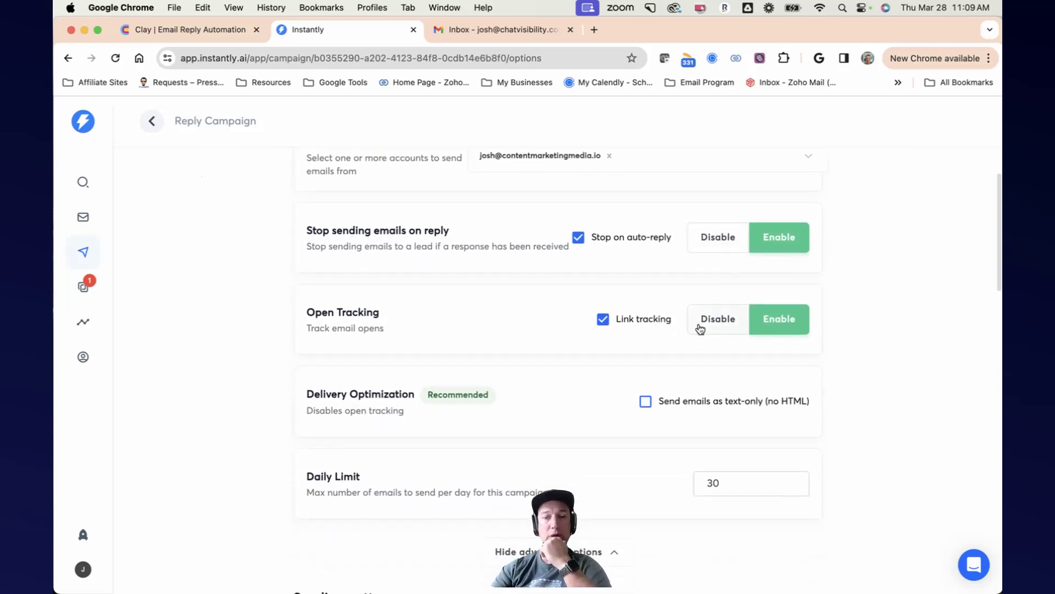
{"action": "scroll", "coordinate": [699, 329], "scroll_direction": "down", "scroll_amount": 2}
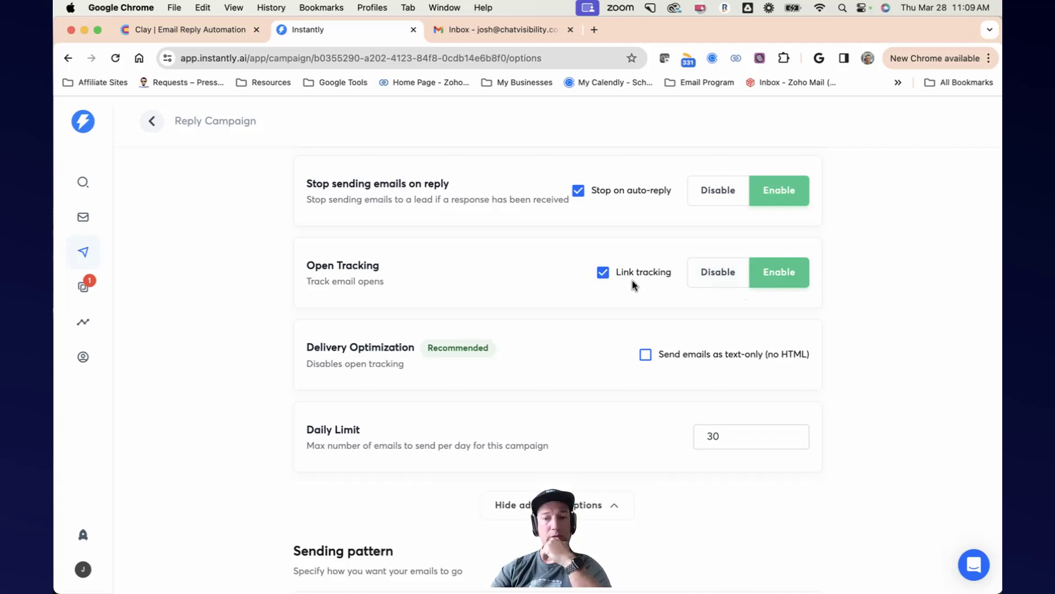
{"action": "scroll", "coordinate": [632, 281], "scroll_direction": "down", "scroll_amount": 3}
{"action": "scroll", "coordinate": [632, 285], "scroll_direction": "down", "scroll_amount": 1}
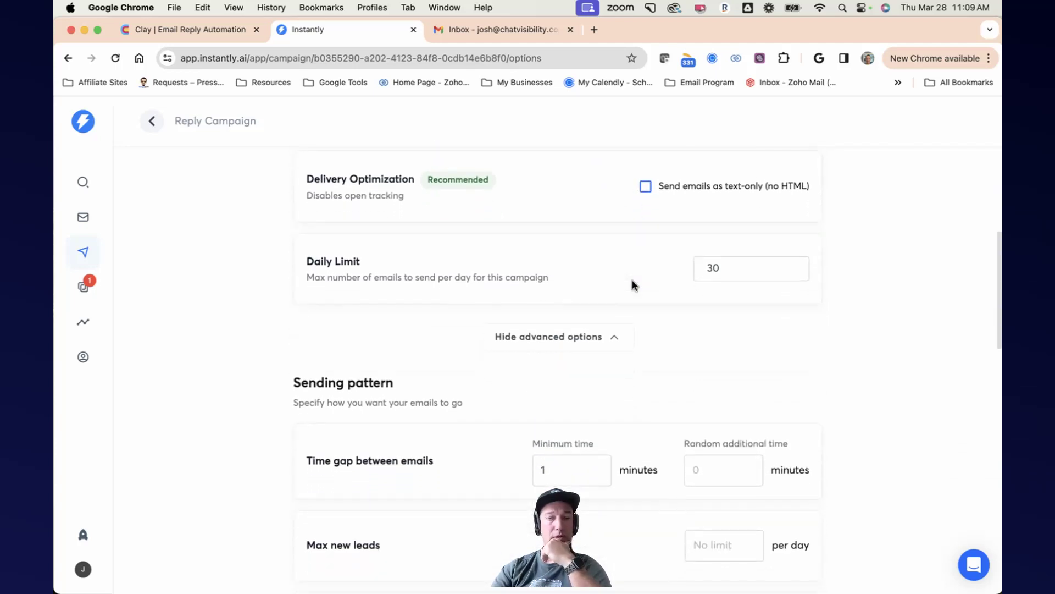
{"action": "scroll", "coordinate": [632, 285], "scroll_direction": "up", "scroll_amount": 3}
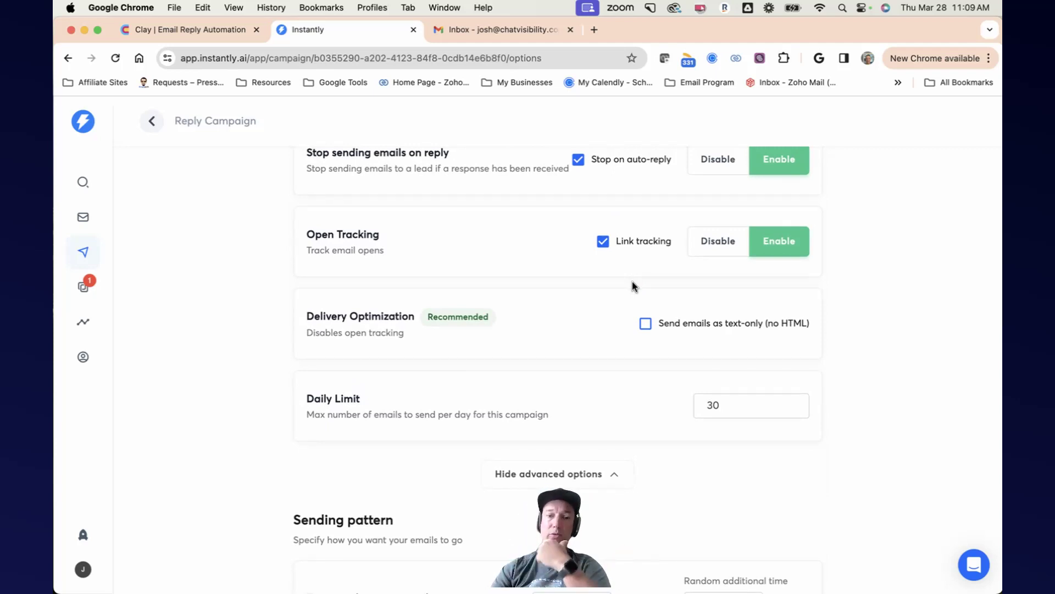
{"action": "scroll", "coordinate": [632, 281], "scroll_direction": "down", "scroll_amount": 3}
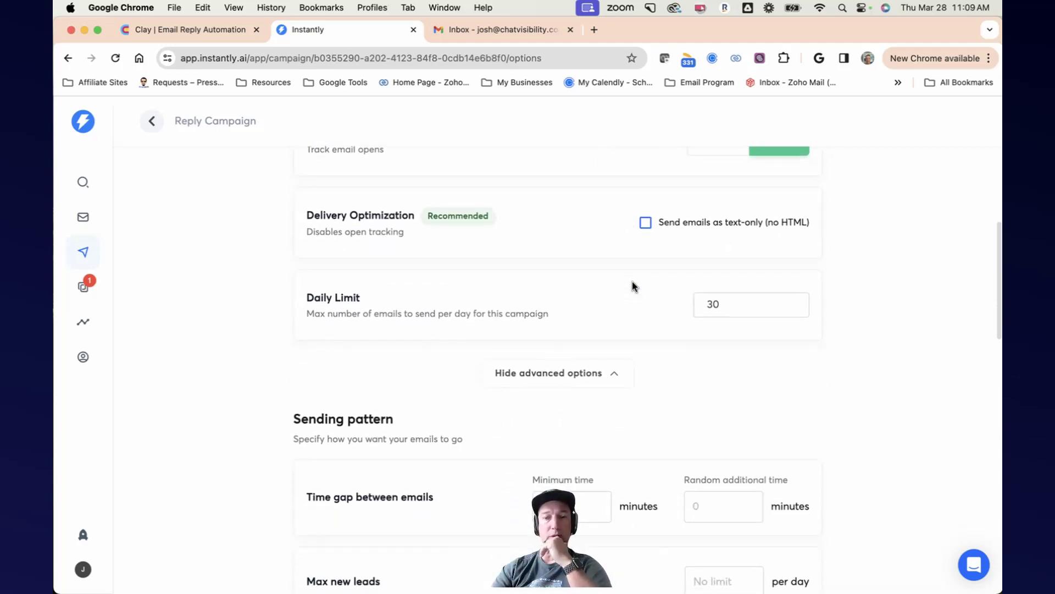
{"action": "scroll", "coordinate": [632, 281], "scroll_direction": "down", "scroll_amount": 4}
{"action": "scroll", "coordinate": [631, 285], "scroll_direction": "up", "scroll_amount": 2}
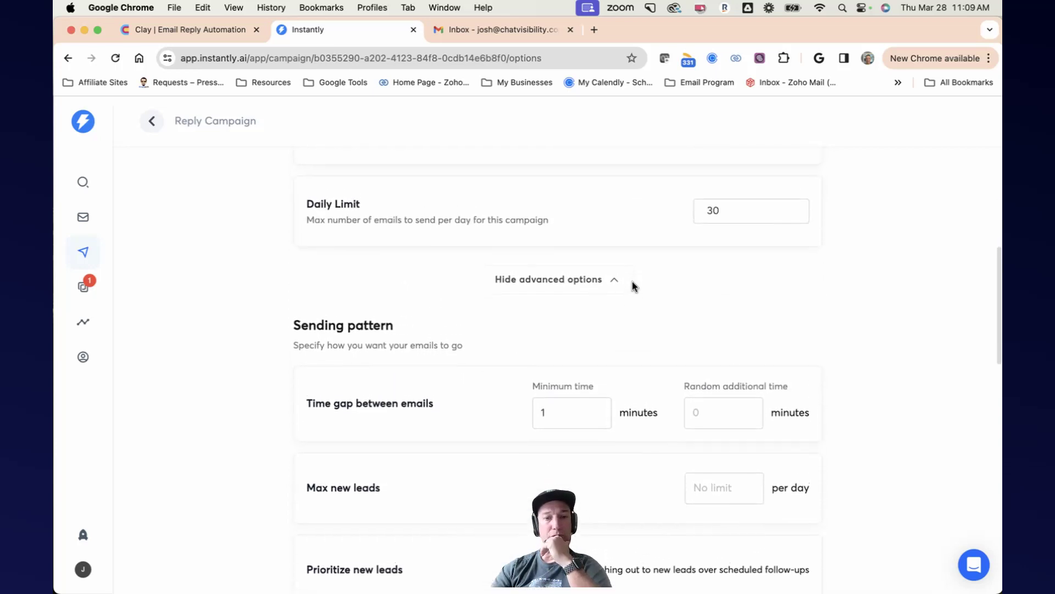
Step: Set the Reply Campaign's daily sending limit to 50 emails per day
{"action": "scroll", "coordinate": [724, 221], "scroll_direction": "down", "scroll_amount": 1}
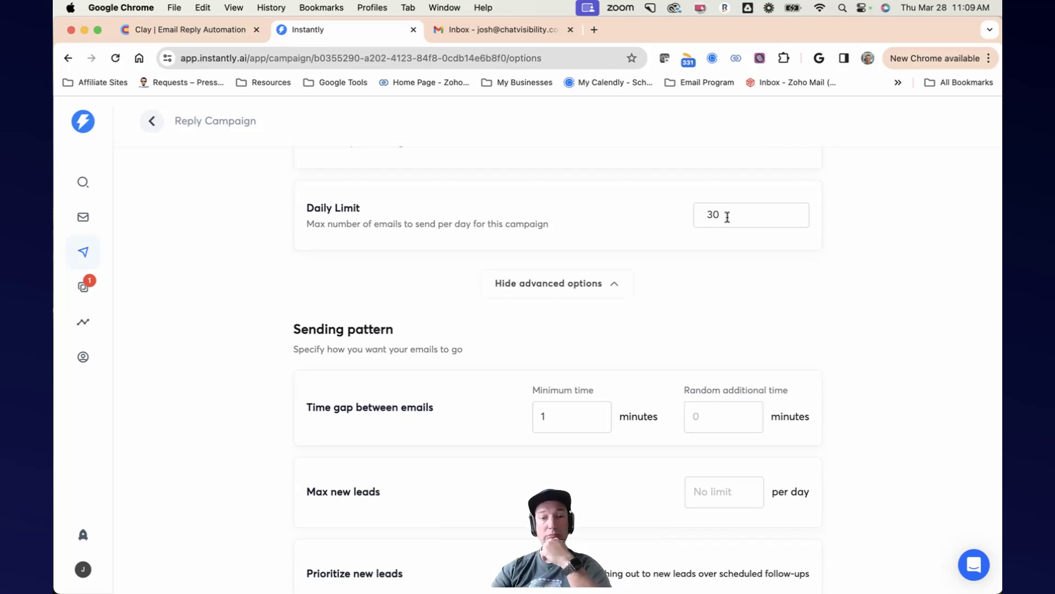
{"action": "scroll", "coordinate": [727, 217], "scroll_direction": "up", "scroll_amount": 1}
{"action": "left_click_drag", "start_coordinate": [707, 220], "coordinate": [731, 224]}
{"action": "type", "text": "50"}
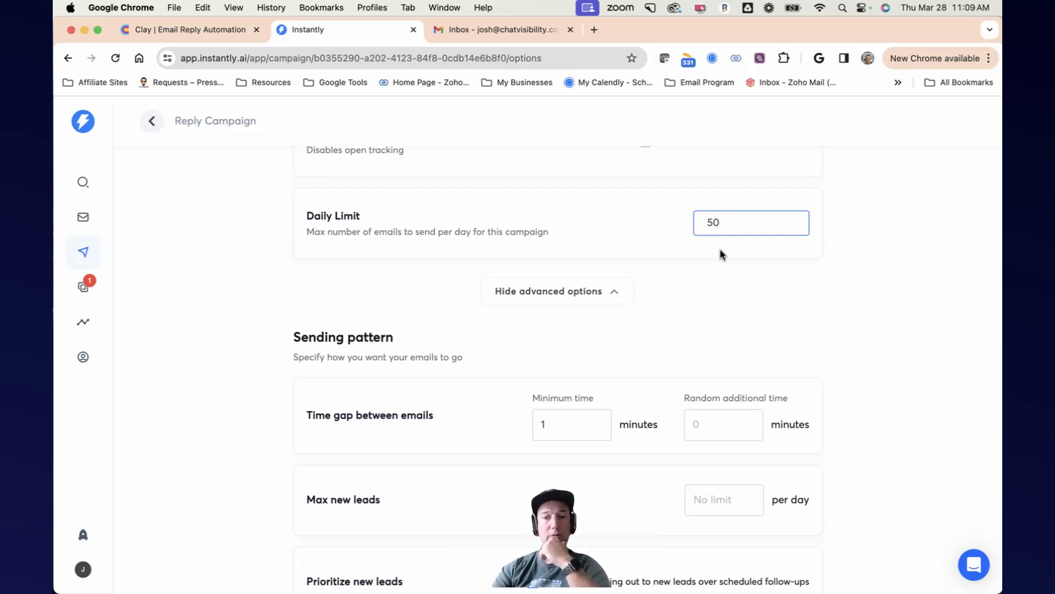
Step: Scroll through the remaining sending pattern options and review the CC and BCC recipient fields
{"action": "scroll", "coordinate": [720, 249], "scroll_direction": "down", "scroll_amount": 8}
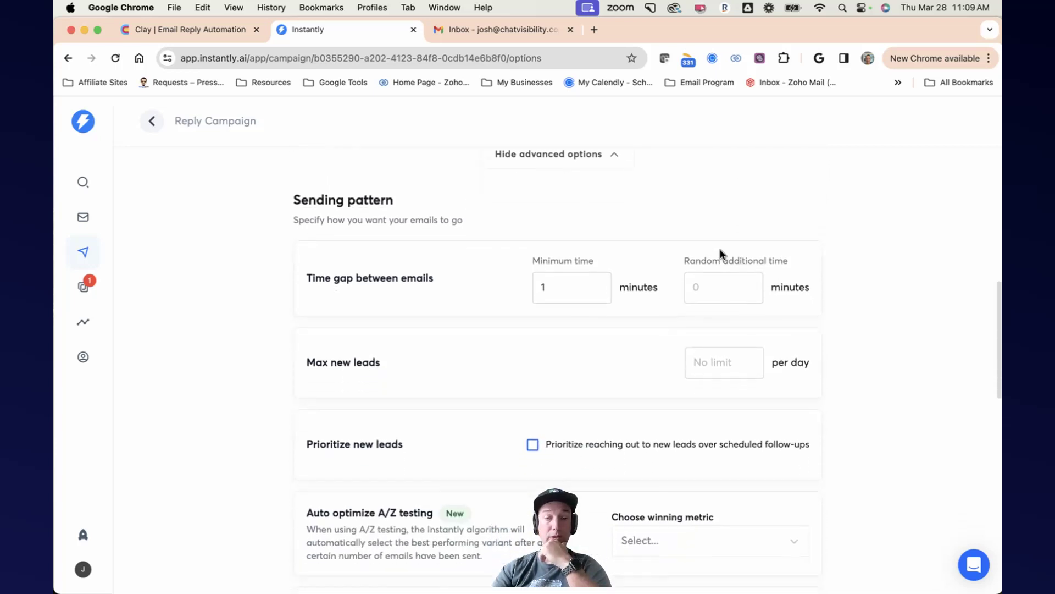
{"action": "scroll", "coordinate": [720, 251], "scroll_direction": "down", "scroll_amount": 1}
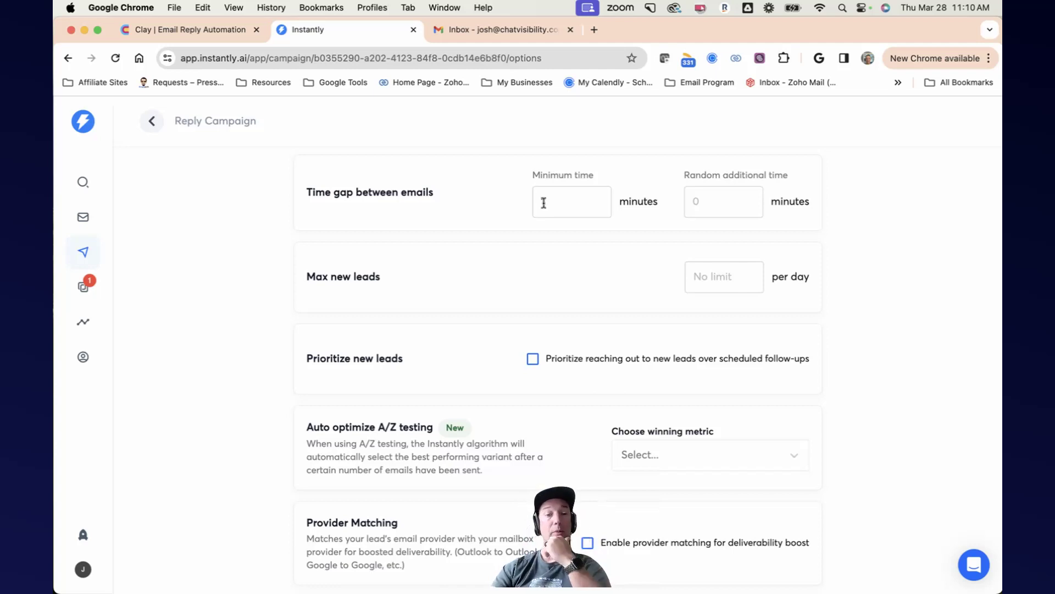
{"action": "scroll", "coordinate": [601, 278], "scroll_direction": "down", "scroll_amount": 3}
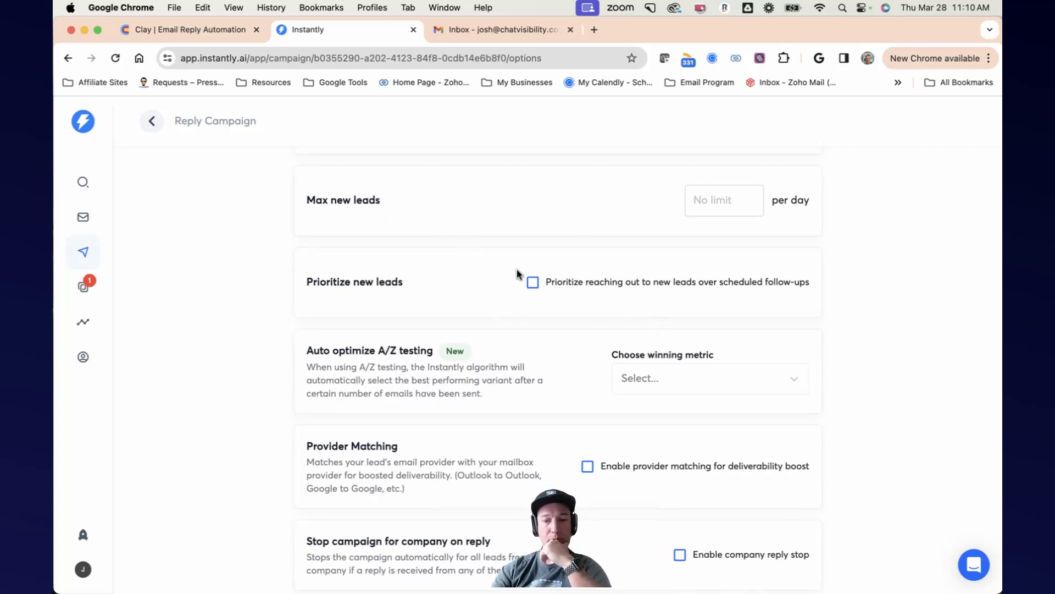
{"action": "scroll", "coordinate": [693, 357], "scroll_direction": "down", "scroll_amount": 3}
{"action": "scroll", "coordinate": [694, 351], "scroll_direction": "down", "scroll_amount": 9}
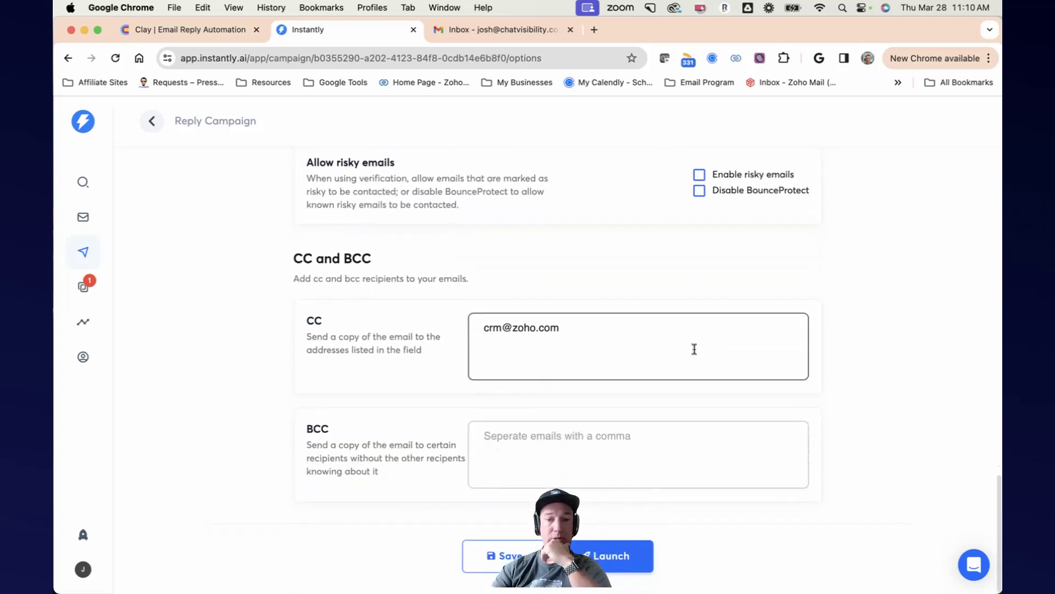
{"action": "left_click_drag", "start_coordinate": [584, 327], "coordinate": [470, 329]}
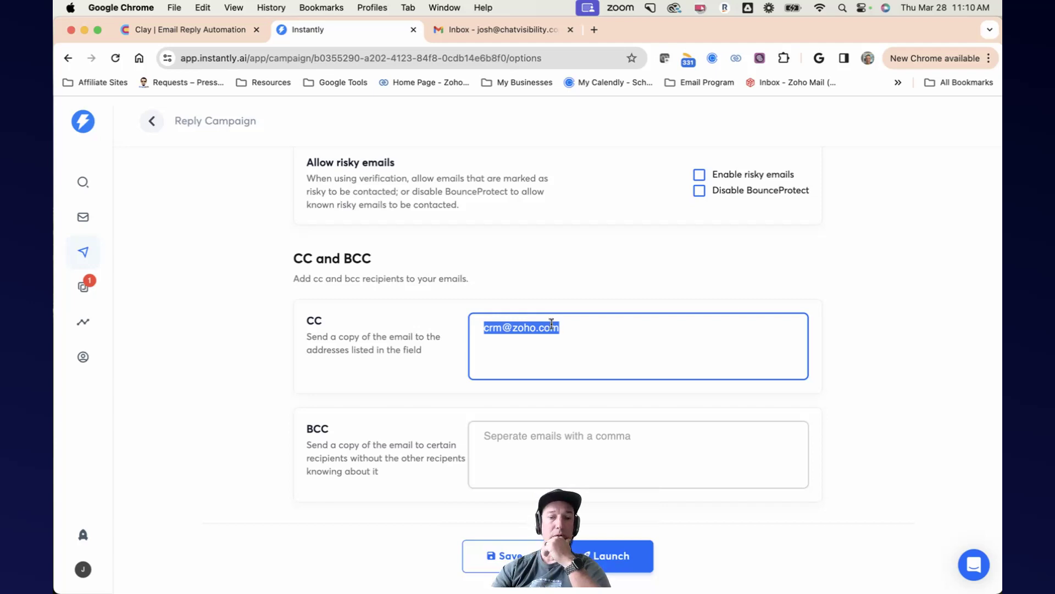
{"action": "scroll", "coordinate": [552, 324], "scroll_direction": "up", "scroll_amount": 10}
{"action": "scroll", "coordinate": [553, 327], "scroll_direction": "up", "scroll_amount": 5}
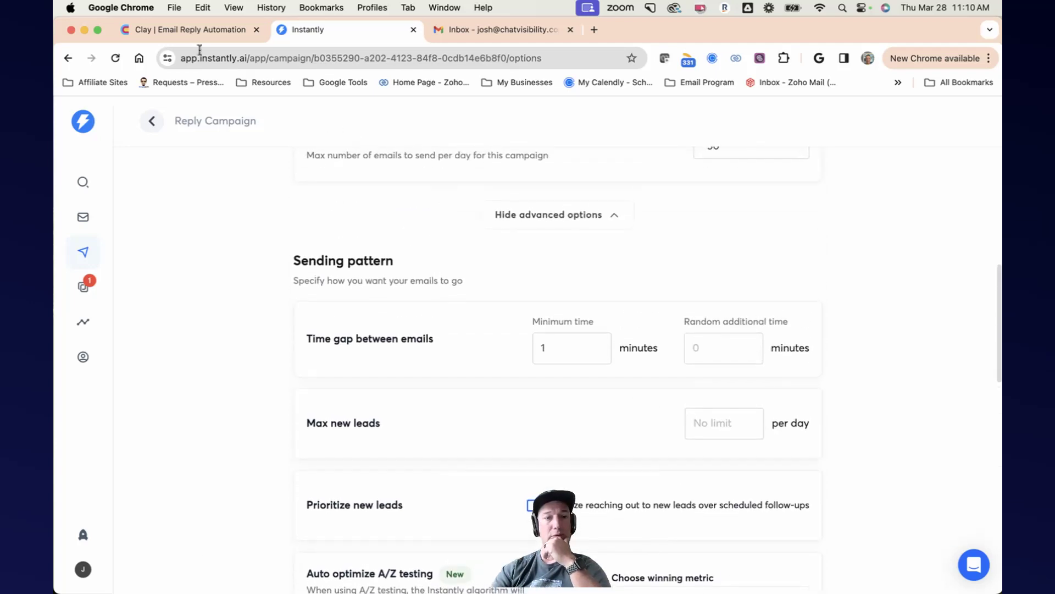
Step: Switch to the Clay Email Reply Automation table and open its graph view
{"action": "left_click", "coordinate": [191, 29]}
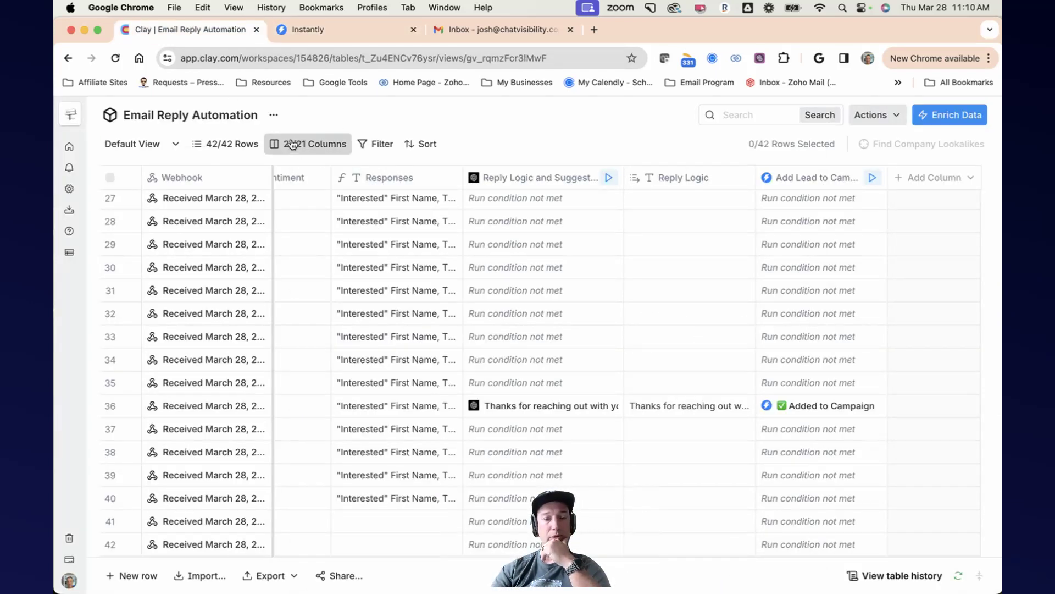
{"action": "left_click", "coordinate": [274, 115]}
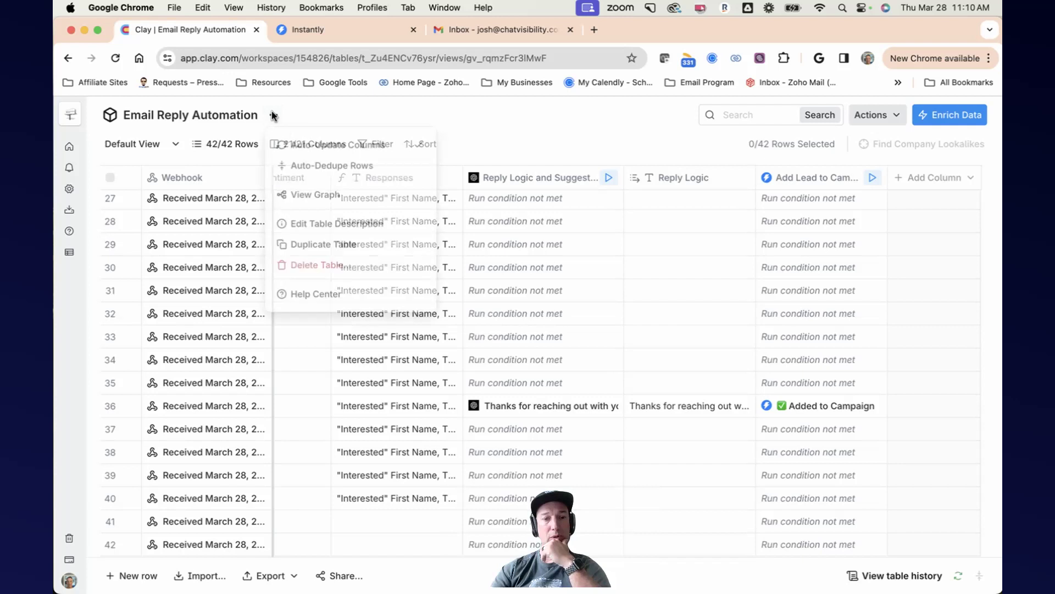
{"action": "left_click", "coordinate": [315, 197]}
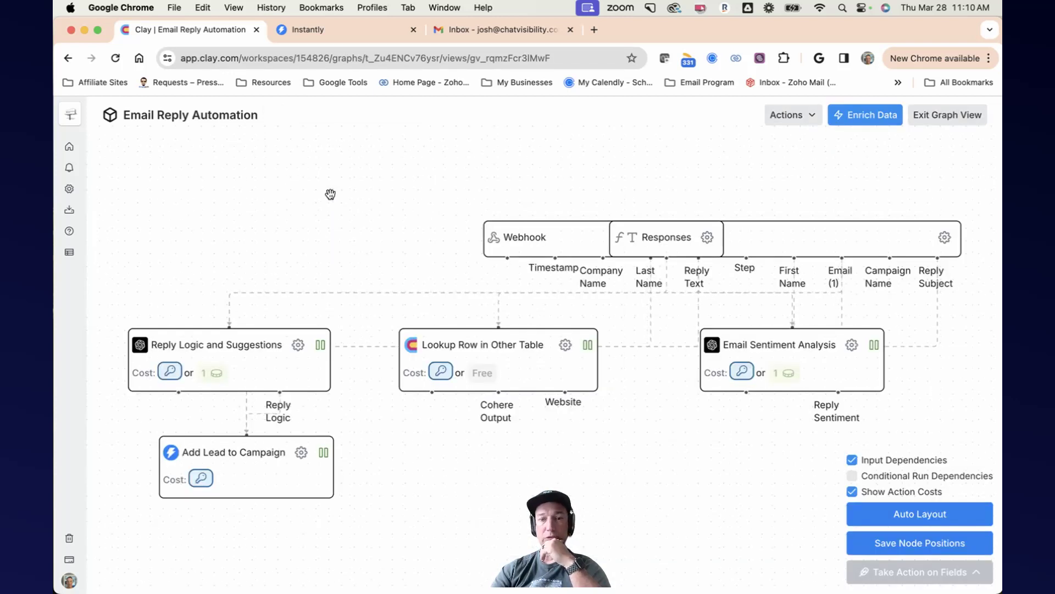